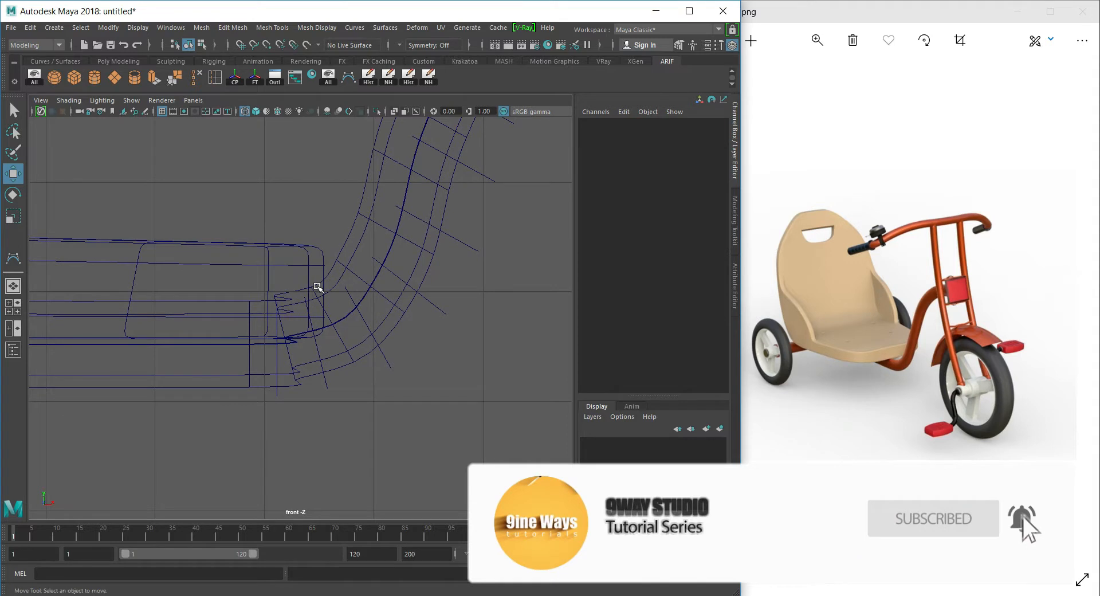
Reposition nurbsCircle2 along the lower run of the tube under the seat, to about X -3.1.
right_click_drag(289, 286, 392, 404, "alt")
right_click_drag(292, 316, 260, 314, "alt")
middle_click_drag(260, 314, 346, 315, "alt")
right_click_drag(298, 338, 393, 431, "alt")
right_click_drag(206, 392, 267, 436, "alt")
left_click(208, 415)
left_click_drag(266, 393, 228, 388)
Slide the upright profile circle just before the tube's lower bend back under the seat to about X 1.15.
right_click_drag(458, 436, 390, 397, "alt")
middle_click_drag(342, 291, 197, 304, "alt")
right_click_drag(328, 401, 361, 422, "alt")
middle_click_drag(331, 396, 302, 396, "alt")
right_click_drag(302, 396, 367, 429, "alt")
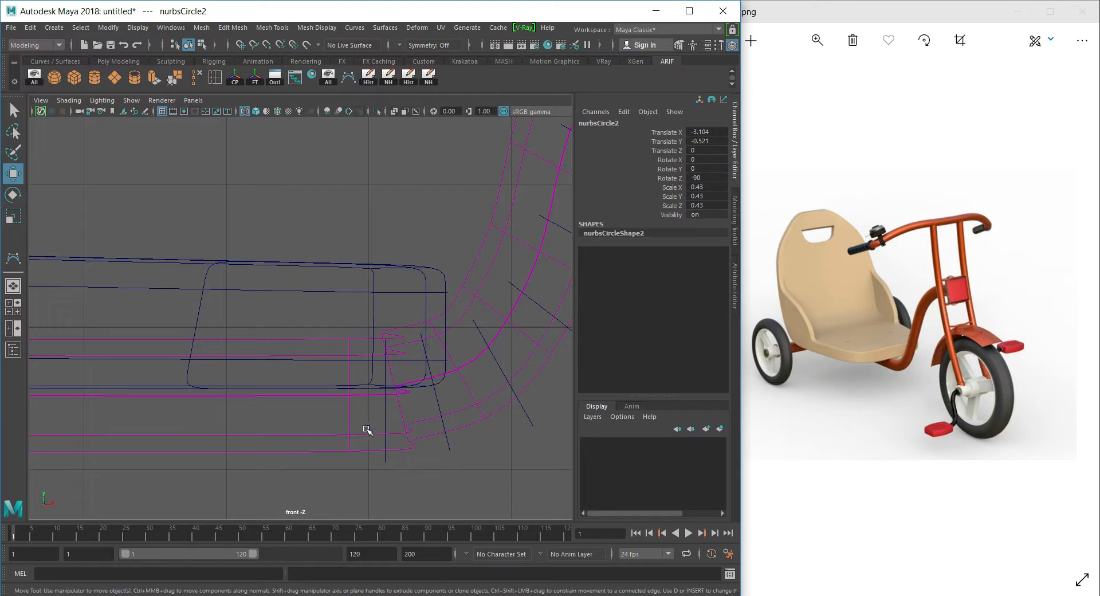
left_click(350, 417)
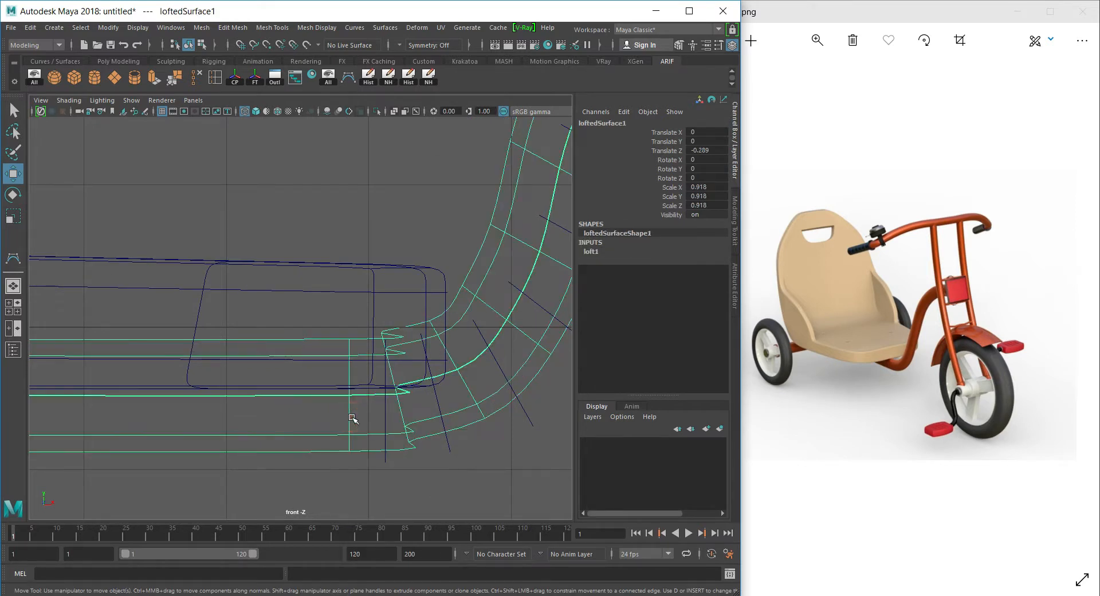
left_click(386, 456)
middle_click_drag(395, 439, 437, 417, "alt")
left_click_drag(474, 398, 183, 402)
mouse_move(309, 444)
right_mouse_down("alt")
mouse_move(258, 412)
mouse_move(295, 440)
right_mouse_up("alt")
middle_click_drag(295, 440, 425, 423, "alt")
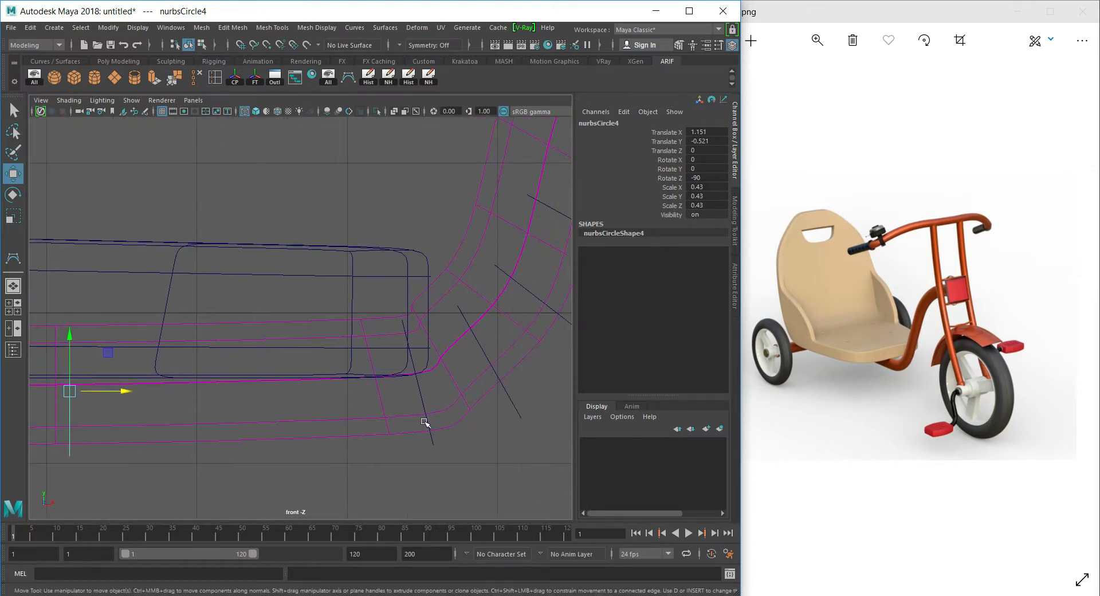
Delete nurbsCircle5 before the bend and place the following circle at about X 3.14, Y -0.51, rotated to about -81 degrees.
left_click_drag(420, 378, 289, 389)
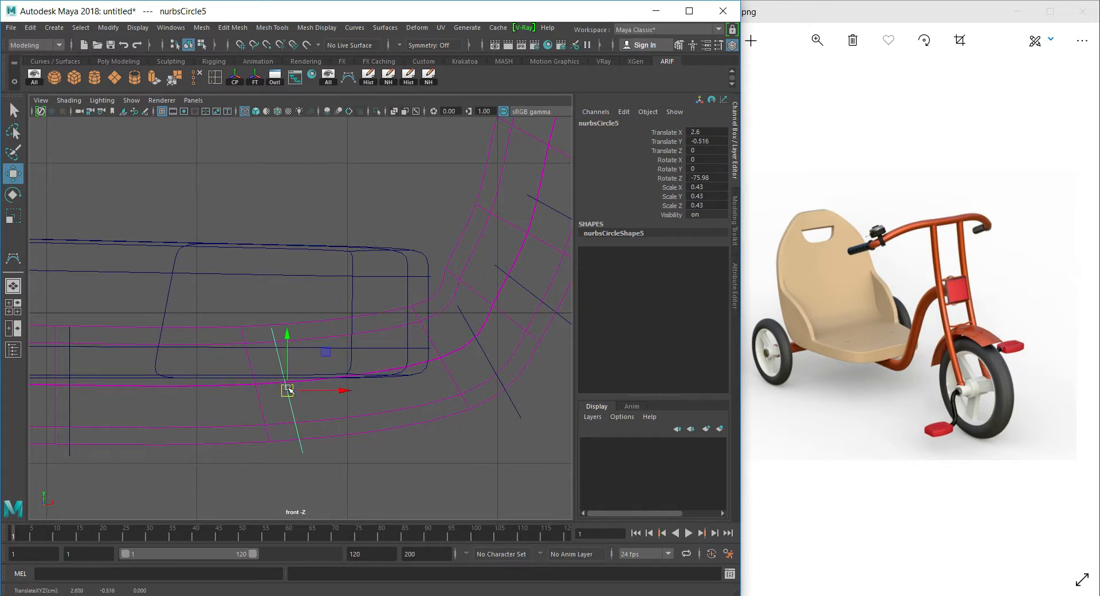
left_click(289, 389)
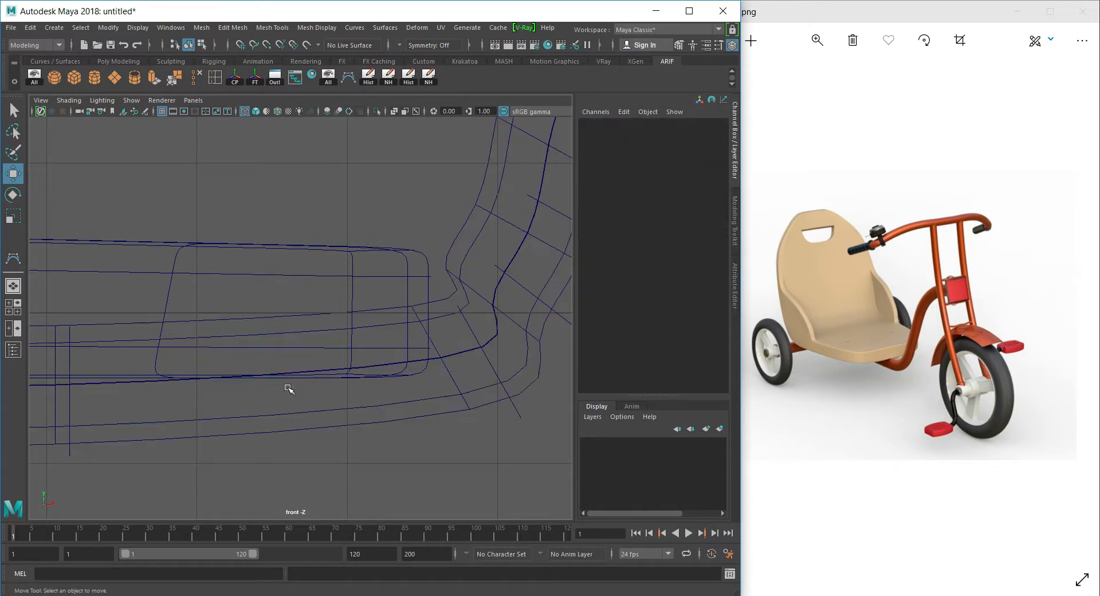
left_click(454, 380)
left_click(488, 372)
left_click_drag(434, 391, 335, 380)
right_click_drag(335, 379, 386, 418, "alt")
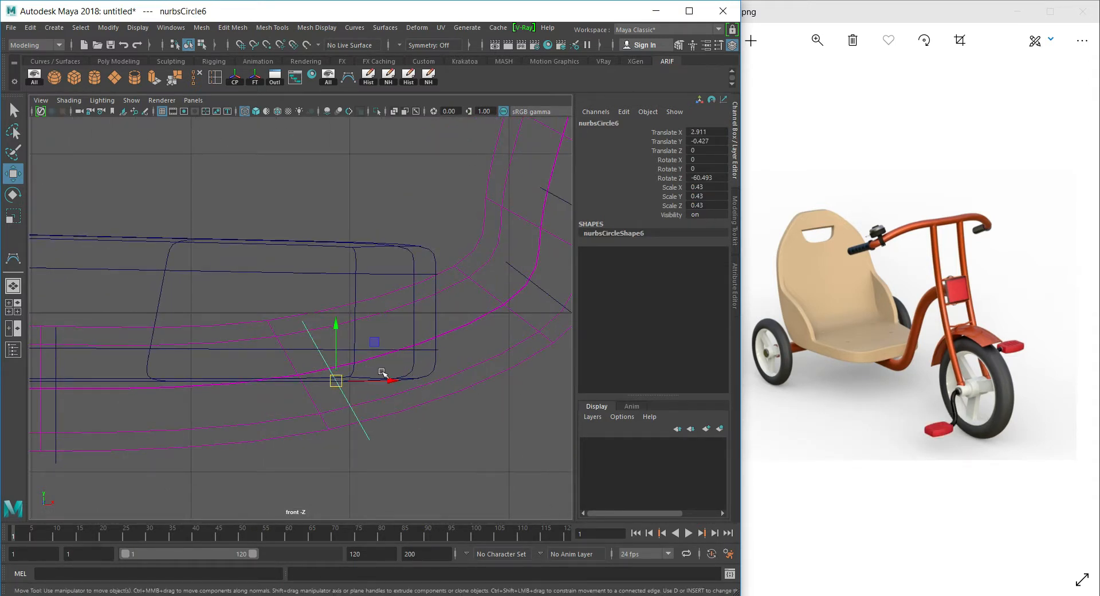
key("e")
left_click_drag(383, 348, 380, 396)
key("w")
Move the bend's profile circle to about X 4.24, Y -0.2 and shift the circle above it inward toward the seat.
middle_click_drag(476, 345, 432, 369, "alt")
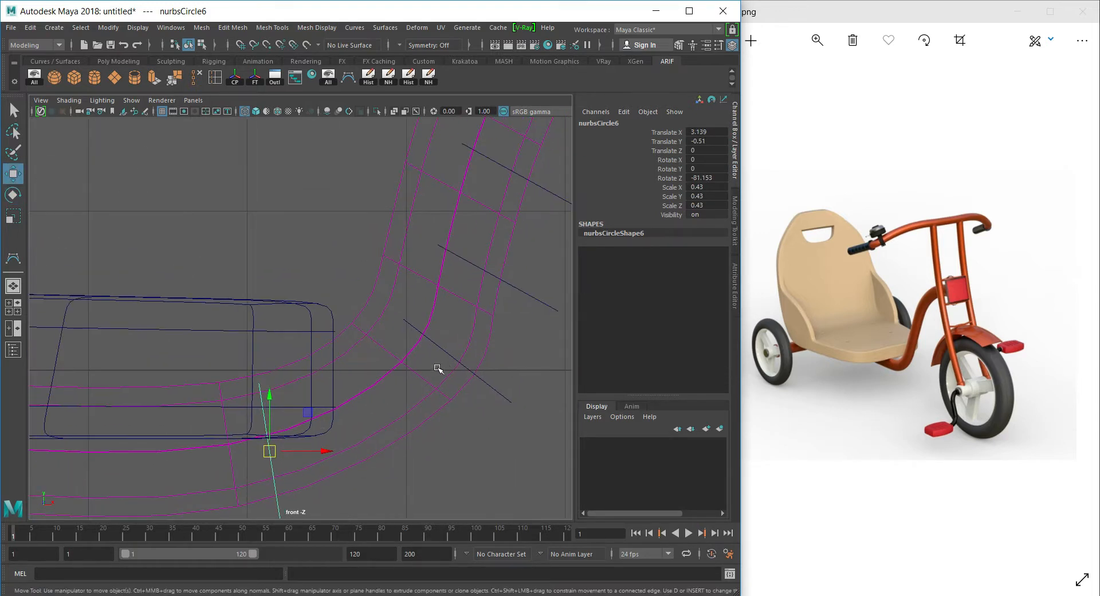
left_click(447, 353)
left_click_drag(451, 356, 438, 394)
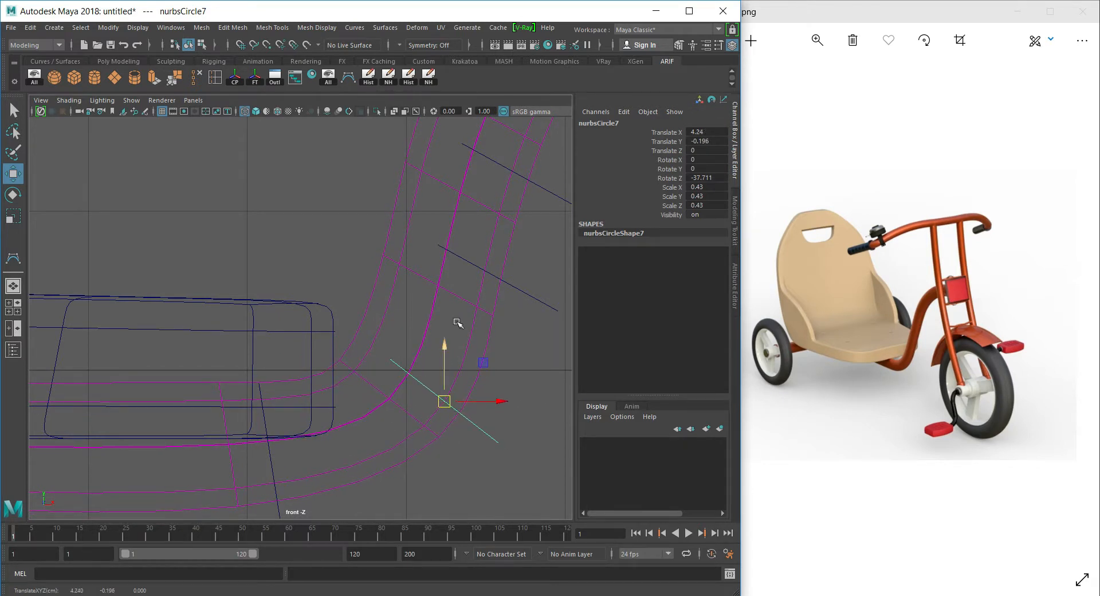
left_click(496, 276)
left_click_drag(497, 278, 470, 266)
middle_click_drag(470, 266, 399, 376, "alt")
left_click(481, 303)
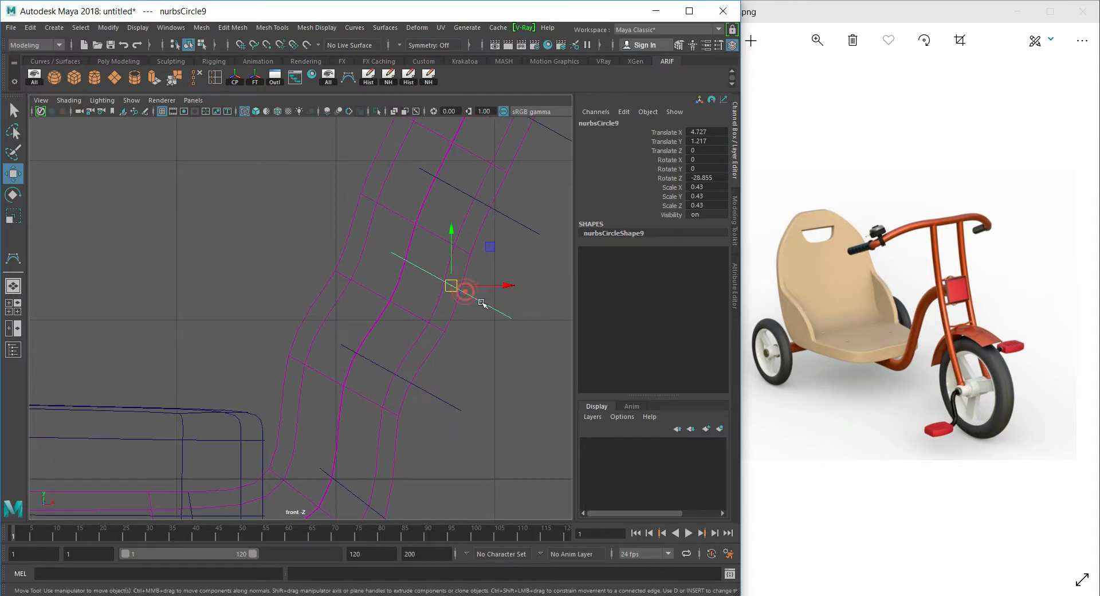
left_click_drag(453, 288, 434, 275)
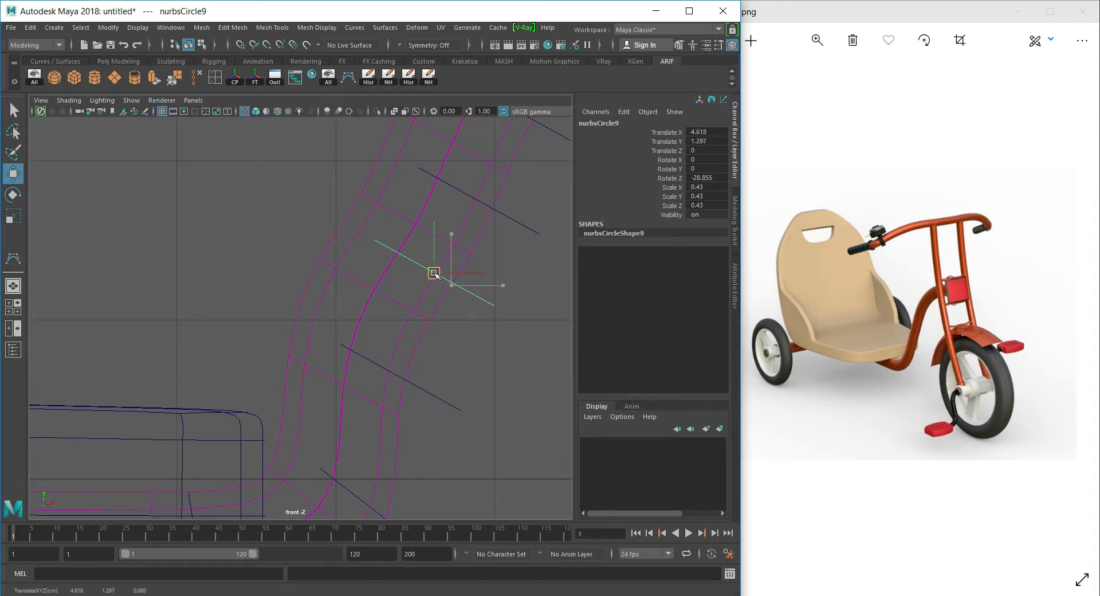
key("ctrl+z")
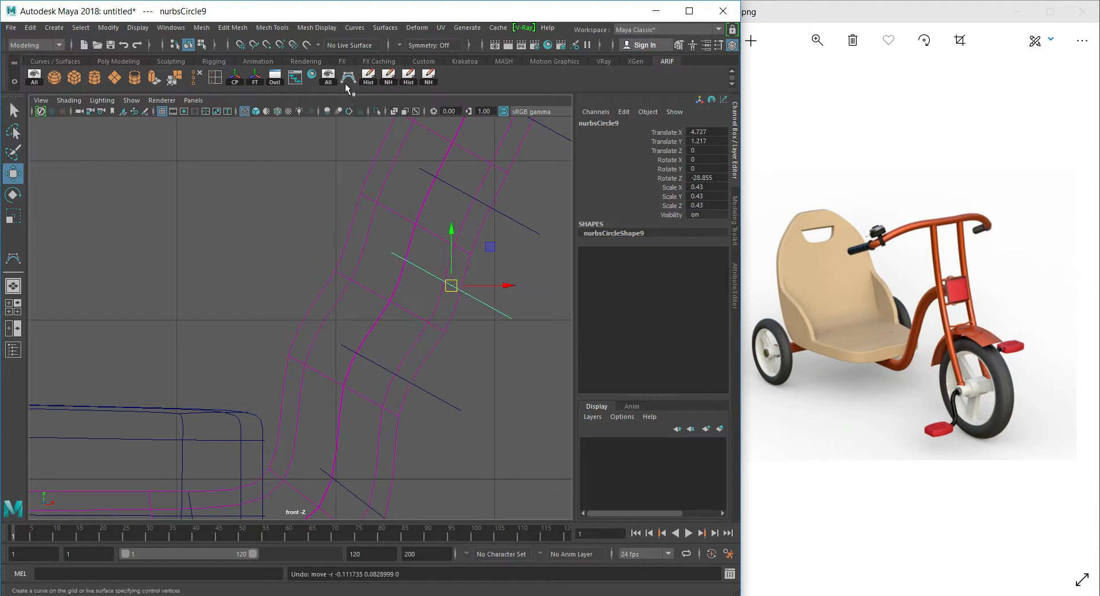
Unhide the hidden guide curve and move it over the tube so it follows the tube's shape.
left_click(327, 80)
right_click_drag(398, 259, 72, 258, "alt")
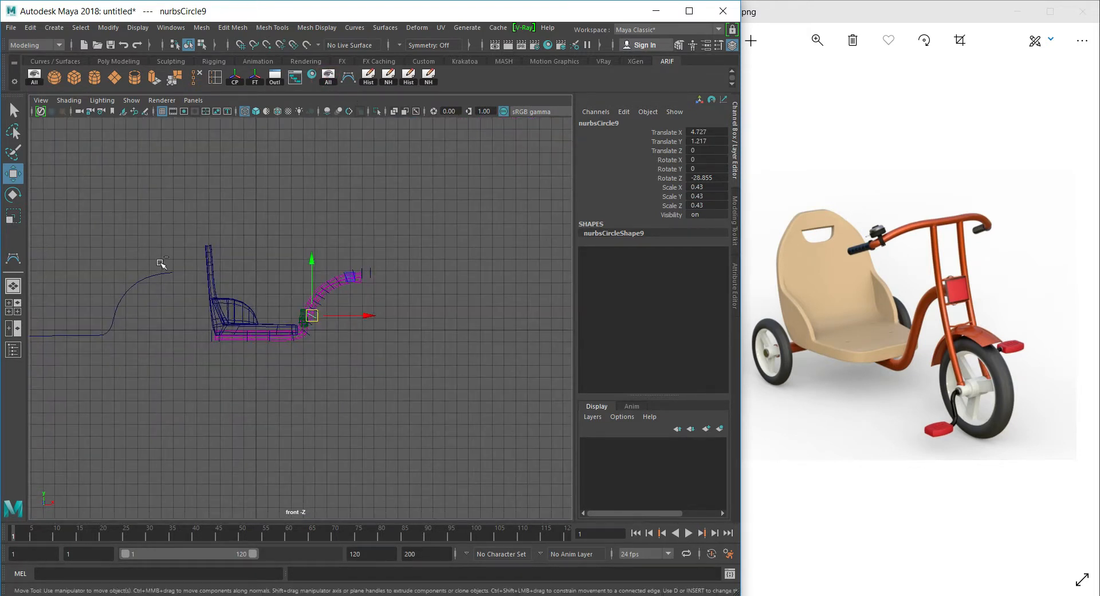
left_click_drag(134, 266, 326, 331)
scroll(318, 338, "up", 2)
scroll(302, 255, "up", 2)
scroll(420, 378, "up", 1)
scroll(500, 302, "up", 1)
middle_click_drag(429, 342, 403, 355, "alt")
left_click_drag(249, 370, 199, 376)
Shift the guide curve's control vertices 3 to 6 toward the seat in the front view.
right_click_drag(465, 316, 396, 307)
middle_click_drag(396, 307, 348, 353, "alt")
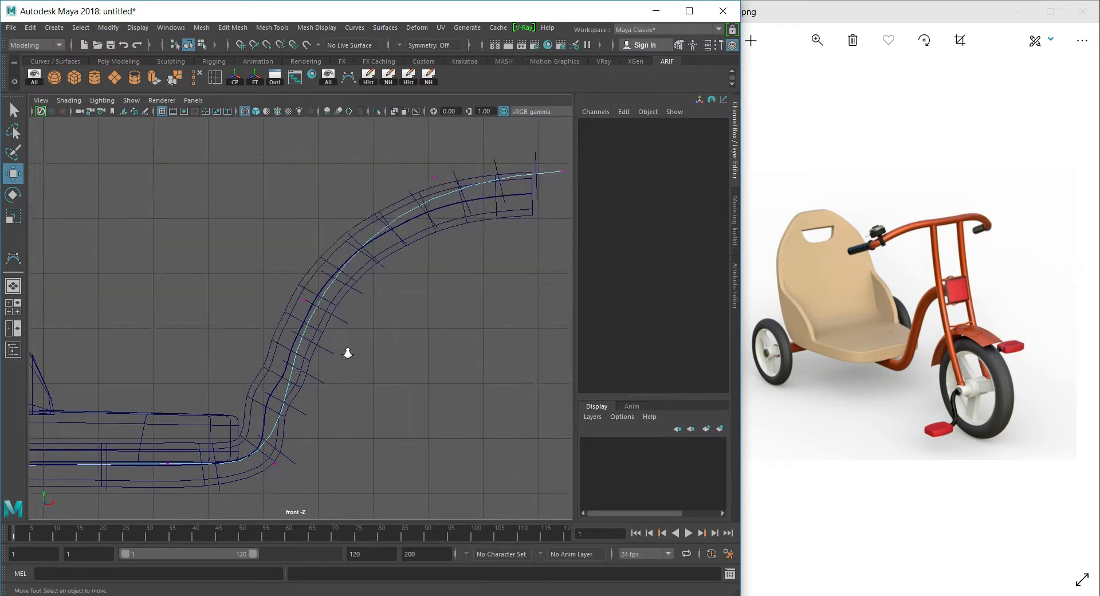
scroll(348, 353, "down", 3)
left_click_drag(263, 192, 541, 407)
scroll(420, 422, "up", 5)
middle_click_drag(333, 352, 353, 211, "alt")
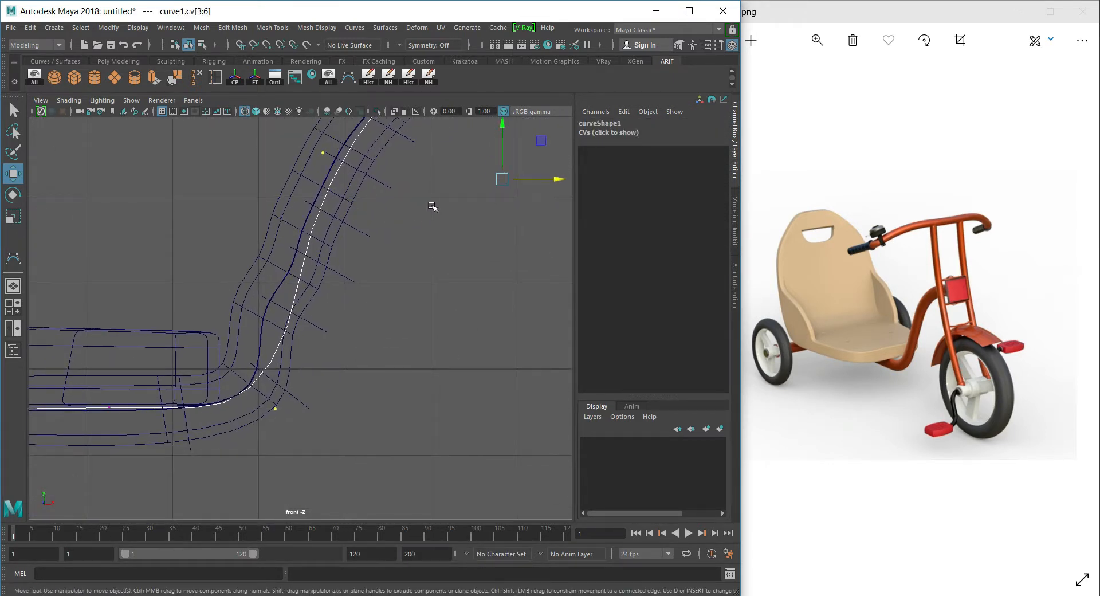
middle_click_drag(433, 206, 427, 231, "alt")
left_click_drag(501, 204, 474, 208)
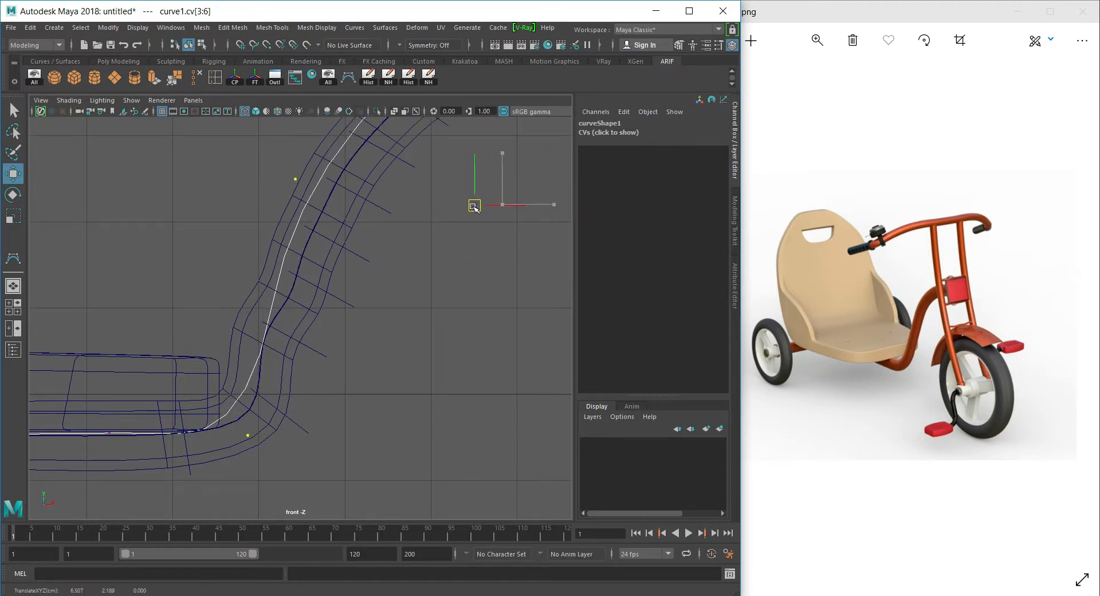
Pull the guide curve's two lower-bend control vertices toward the seat, placing vertex 3 at about X 3.6, Y -0.88.
left_click_drag(265, 155, 252, 271)
key("ctrl+z")
left_click_drag(303, 176, 219, 300)
left_click(247, 435)
left_click_drag(248, 437, 223, 473)
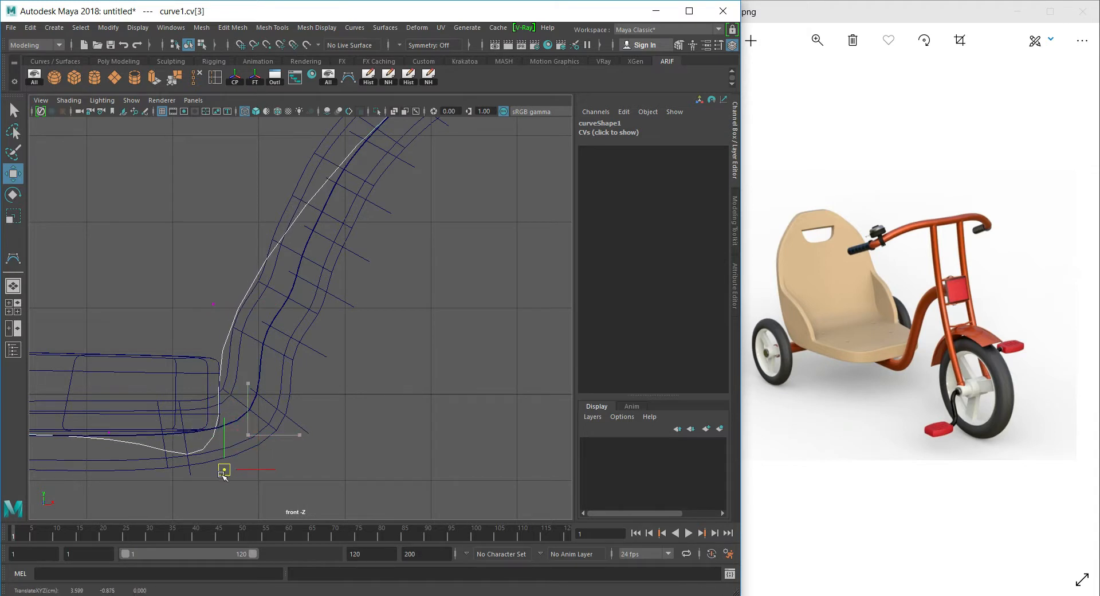
Move the guide curve's upper-bend control vertex outward and bring control vertex 4 back up toward the tube.
middle_click_drag(299, 226, 359, 292, "alt")
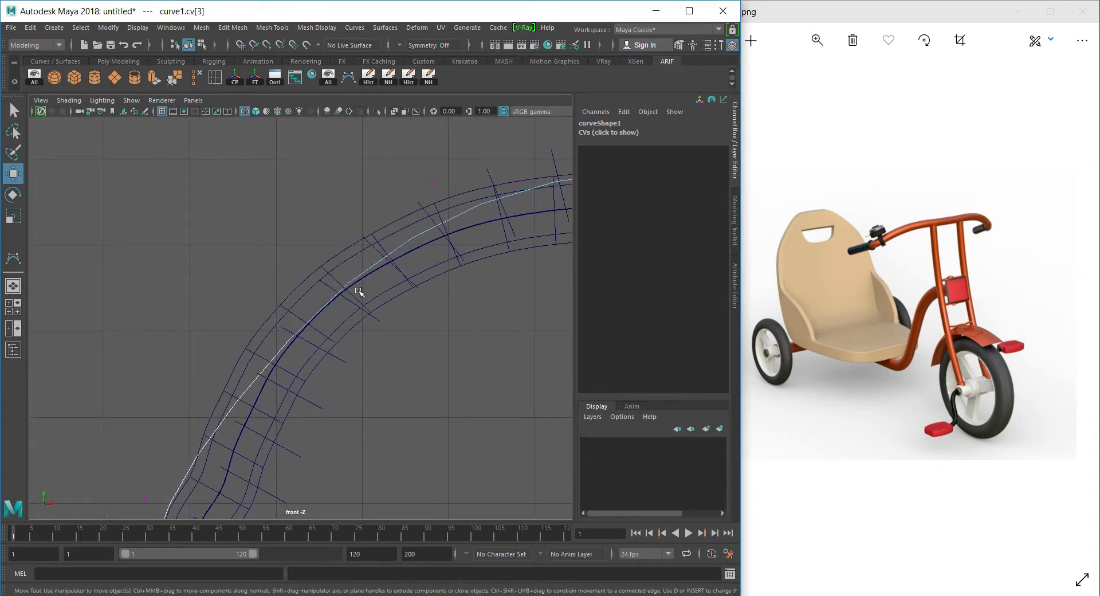
left_click_drag(462, 223, 461, 224)
left_click_drag(433, 183, 399, 156)
middle_click_drag(451, 188, 410, 193, "alt")
middle_click_drag(389, 319, 530, 134, "alt")
middle_click_drag(452, 219, 380, 346, "alt")
left_click_drag(195, 385, 228, 411)
left_click_drag(221, 403, 299, 258)
Raise control vertex 3 to the seat's underside and move control vertex 4 to about X 4.32, Y 2.46.
middle_click_drag(279, 483, 297, 321, "alt")
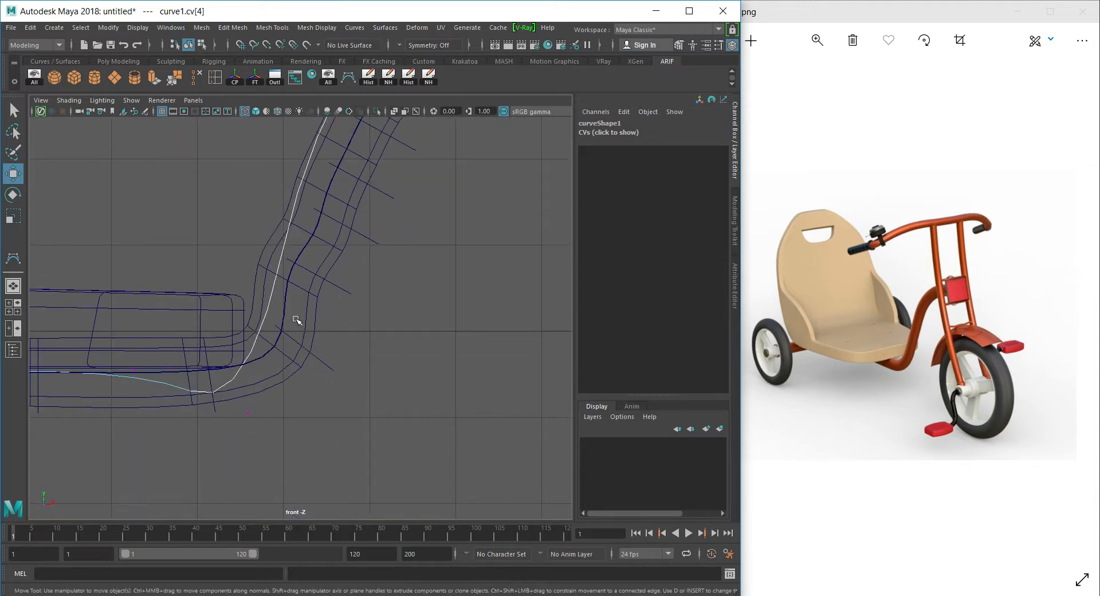
mouse_move(246, 399)
left_mouse_down()
mouse_move(218, 350)
mouse_move(228, 361)
left_mouse_up()
middle_click_drag(326, 224, 280, 390, "alt")
scroll(289, 243, "down", 2)
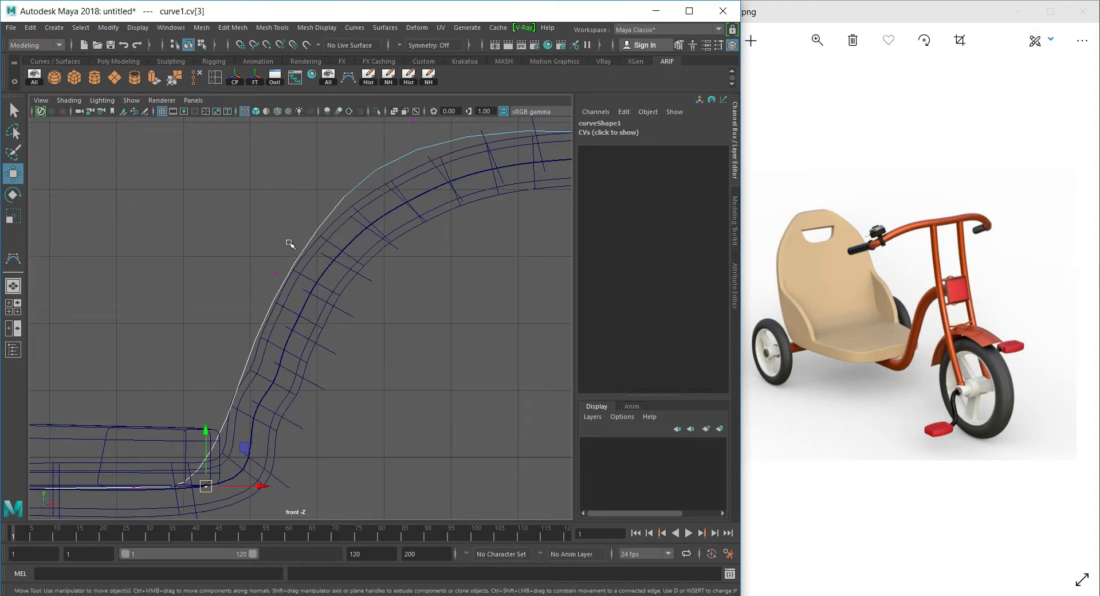
left_click_drag(295, 290, 274, 296)
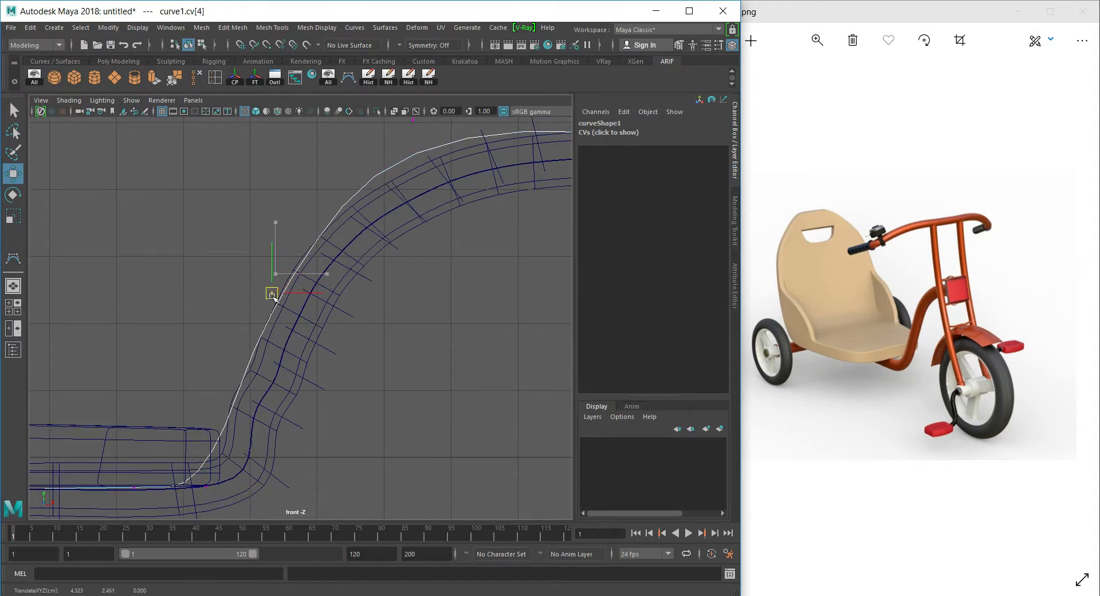
Refine the guide curve's upper bend by lowering its control vertex and moving vertex 4 closer to the tube.
middle_click_drag(413, 148, 336, 242, "alt")
left_click_drag(339, 220, 332, 246)
middle_click_drag(229, 338, 335, 184, "alt")
scroll(275, 190, "up", 2)
left_click_drag(275, 189, 307, 229)
middle_click_drag(316, 228, 228, 402, "alt")
Remove nurbsCircle9 from the tube's lower rise to smooth the lofted surface.
left_click(346, 299)
middle_click_drag(371, 396, 395, 224, "alt")
scroll(340, 297, "up", 4)
left_click_drag(292, 313, 299, 367)
middle_click_drag(300, 367, 430, 311, "alt")
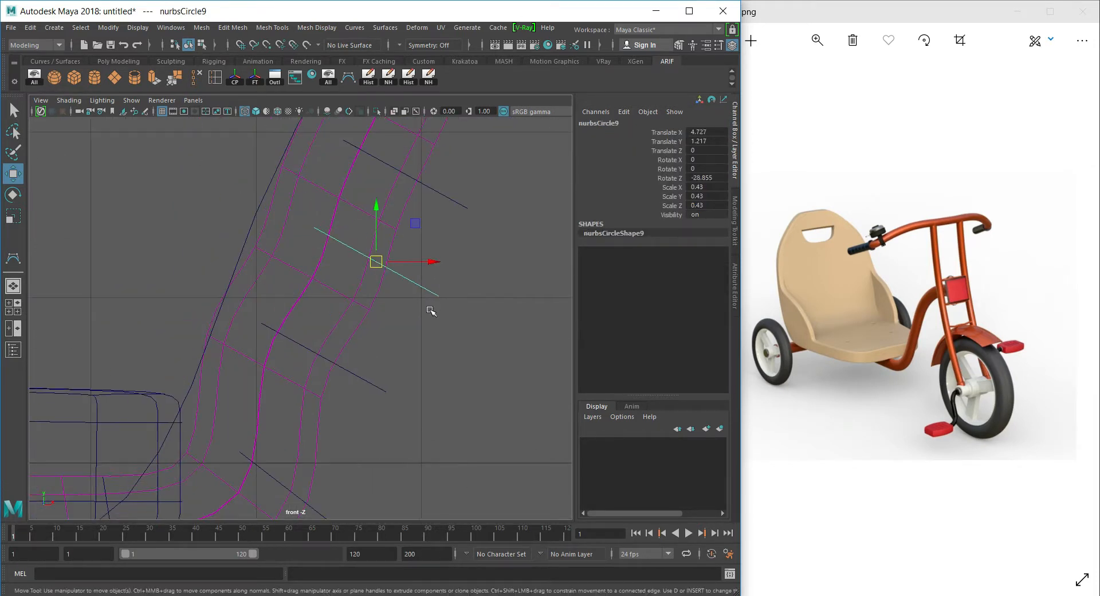
left_click_drag(392, 264, 376, 255)
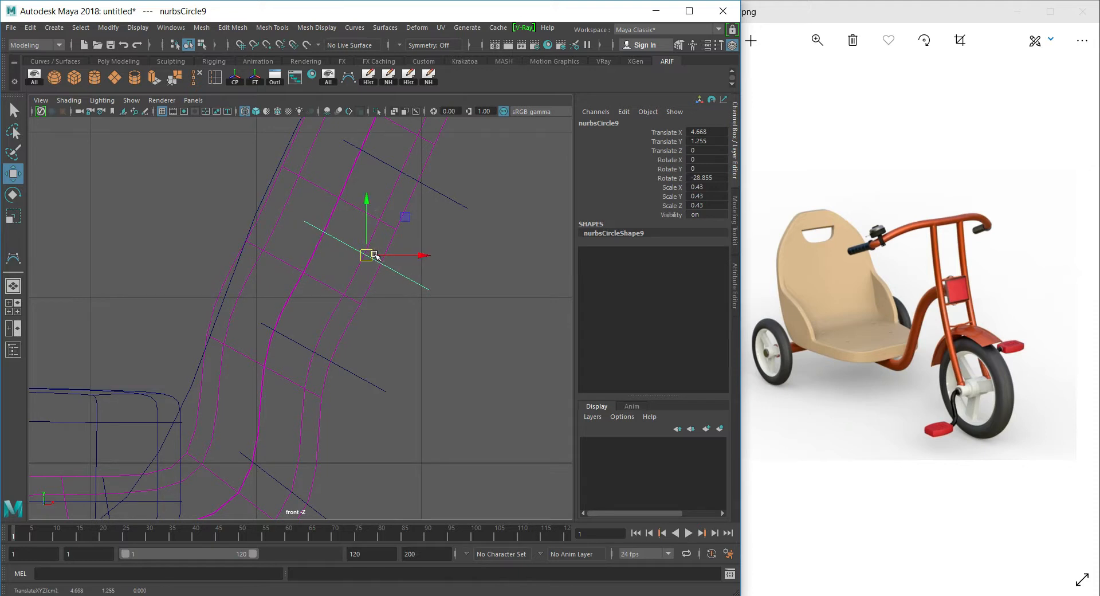
left_click(405, 248)
Thin out the profile circles along the tube's upper bend, including nurbsCircle11.
scroll(462, 206, "down", 5)
scroll(453, 241, "up", 2)
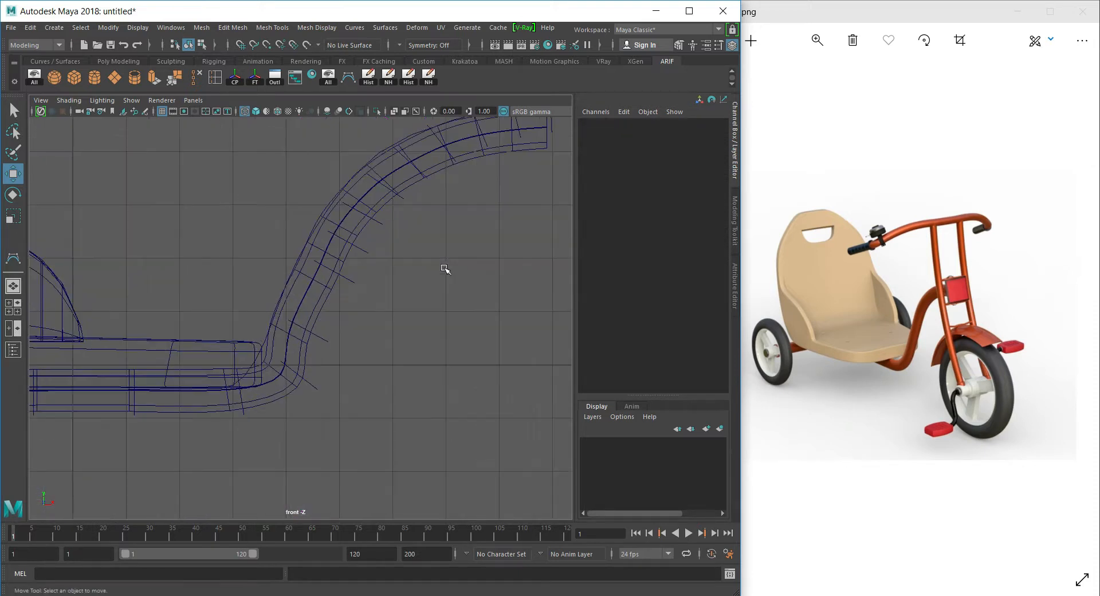
scroll(380, 258, "up", 3)
middle_click_drag(383, 296, 397, 406, "alt")
left_click_drag(419, 312, 433, 337)
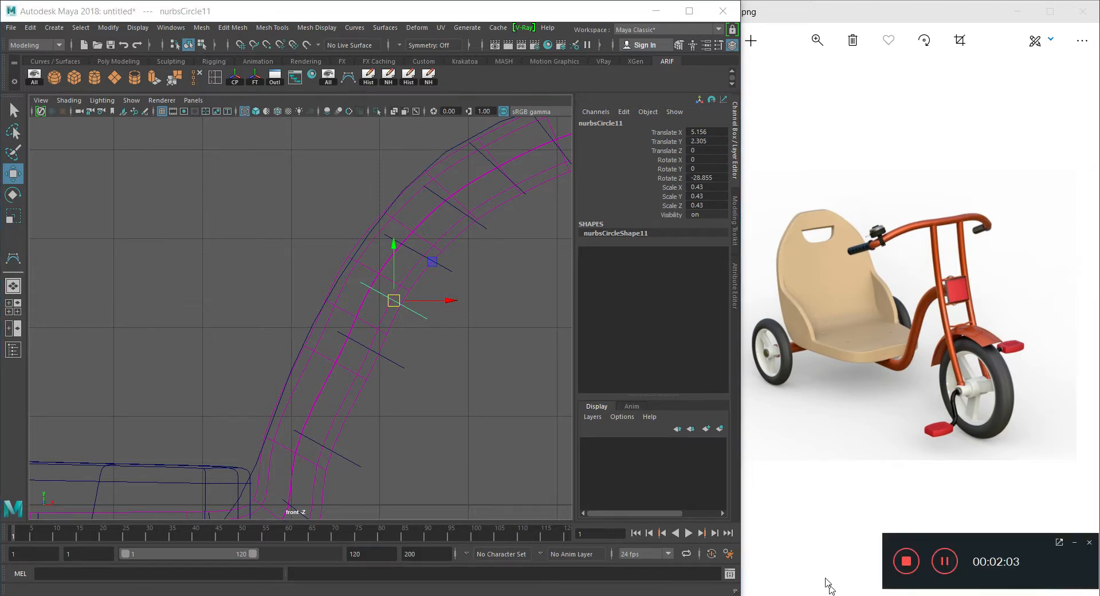
Delete the construction history of the lofted tube in the perspective view.
middle_click_drag(457, 308, 418, 322, "alt")
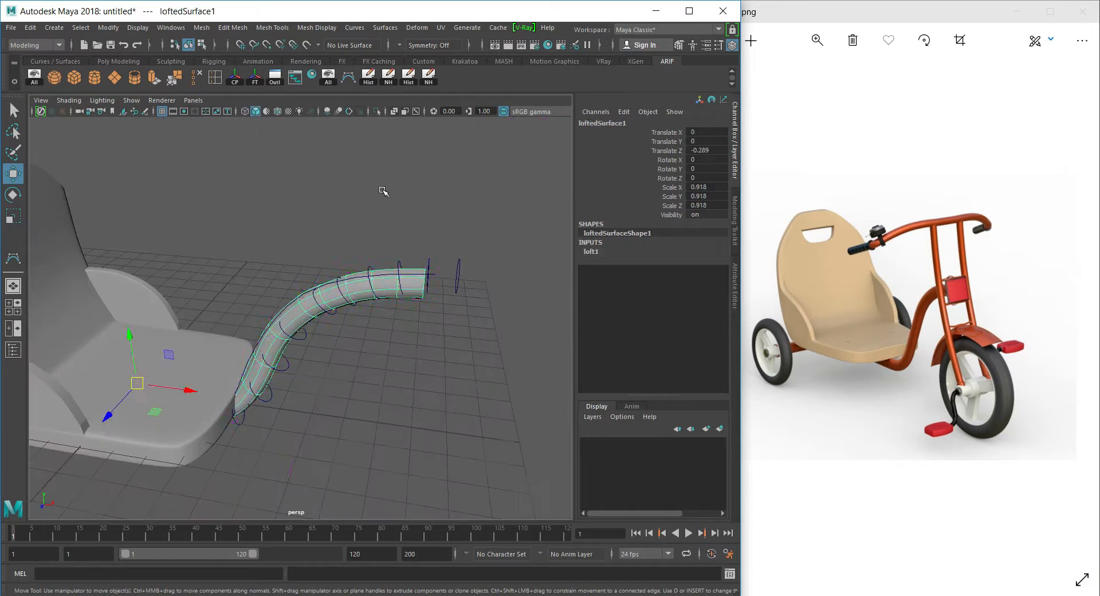
key("F8")
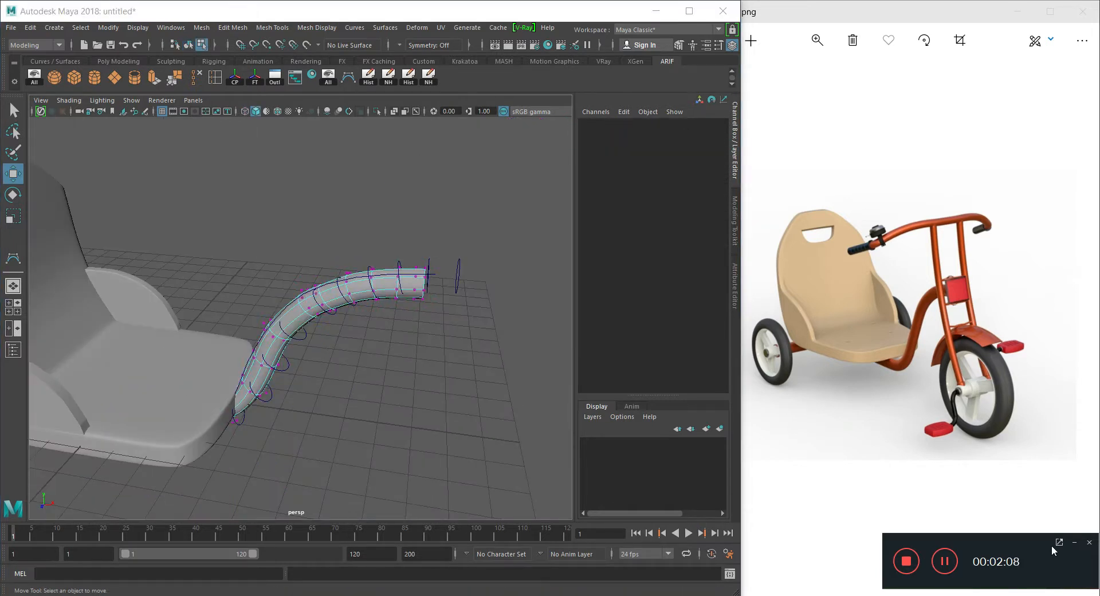
left_click(1073, 544)
middle_click_drag(127, 280, 210, 270, "alt")
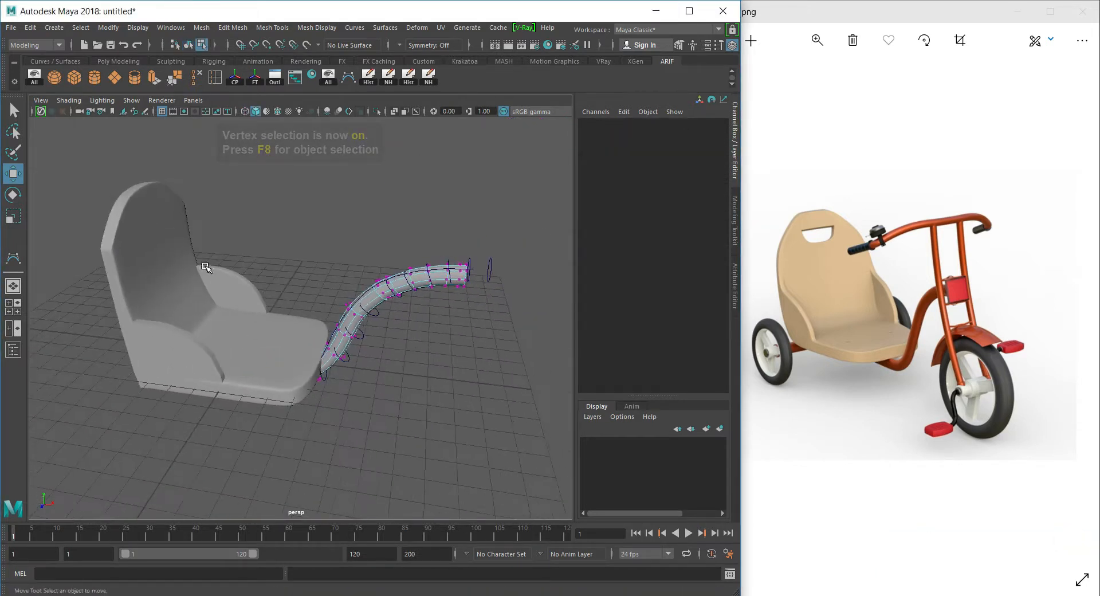
left_click_drag(207, 266, 375, 381, "alt")
middle_click_drag(375, 381, 260, 441, "alt")
right_click_drag(358, 328, 421, 338)
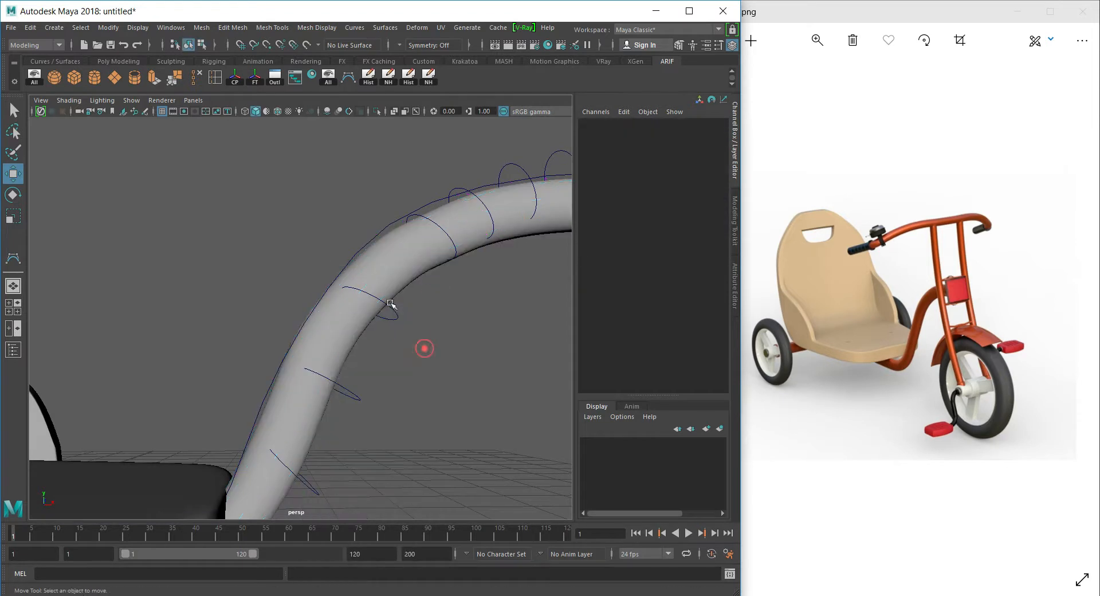
left_click(390, 286)
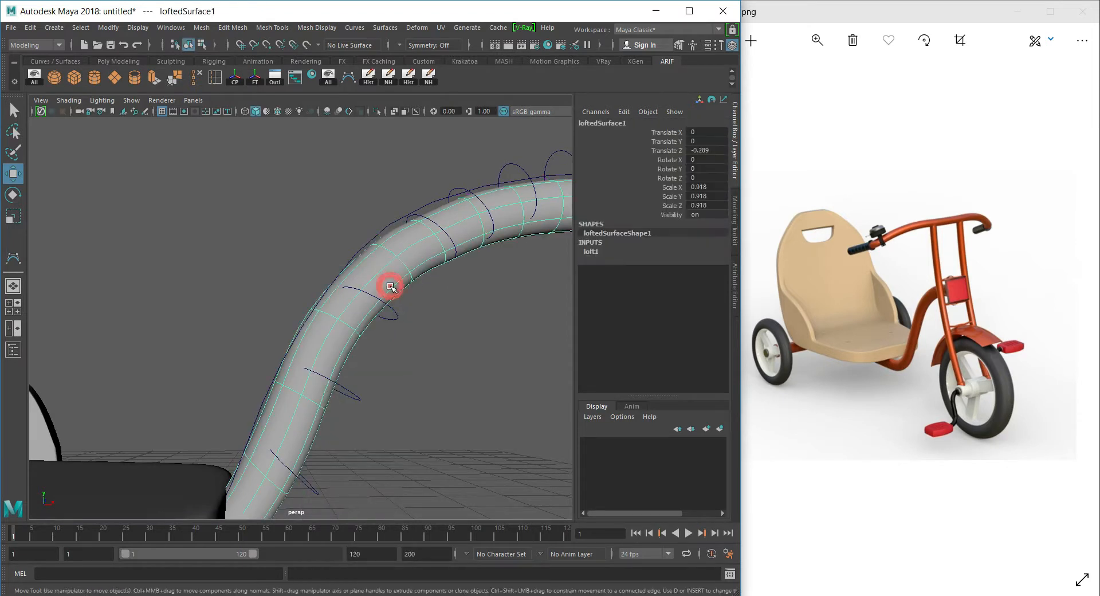
left_click(394, 78)
left_click(369, 74)
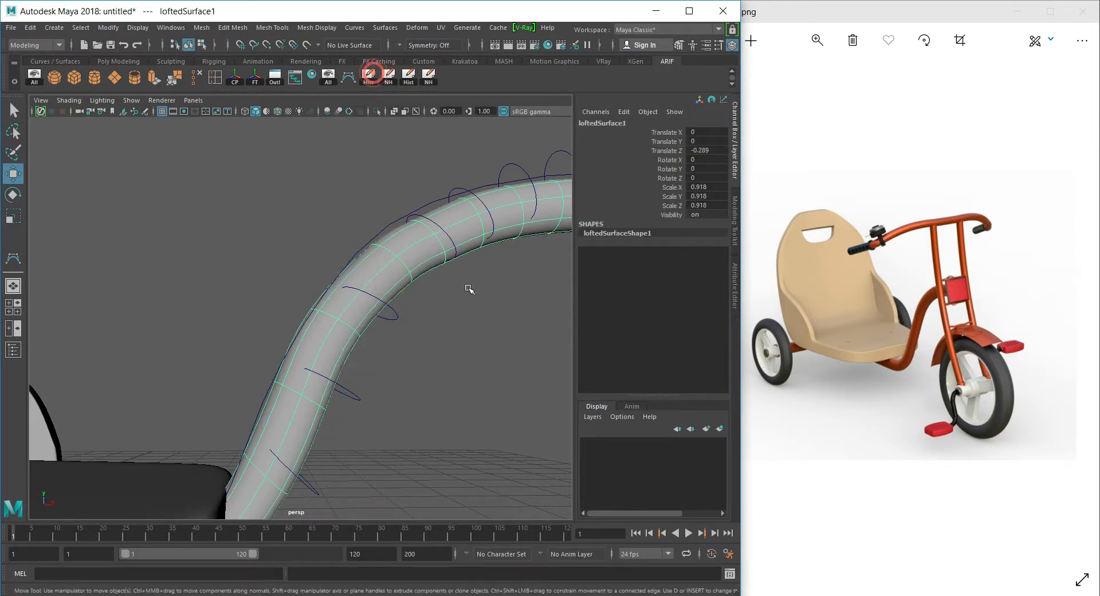
Pick out and delete a leftover profile circle at the tube's upper bend.
left_click(437, 302)
left_click(448, 183)
left_click(452, 182)
left_click(460, 190)
left_click(507, 160)
left_click(526, 172)
Select everything, exclude the seat parts and the lofted tube, and delete the remaining profile circles and guide curve.
scroll(499, 175, "down", 5)
left_click_drag(493, 188, 131, 465)
middle_click_drag(156, 298, 207, 281, "alt")
key("space")
key("space")
scroll(220, 421, "down", 3)
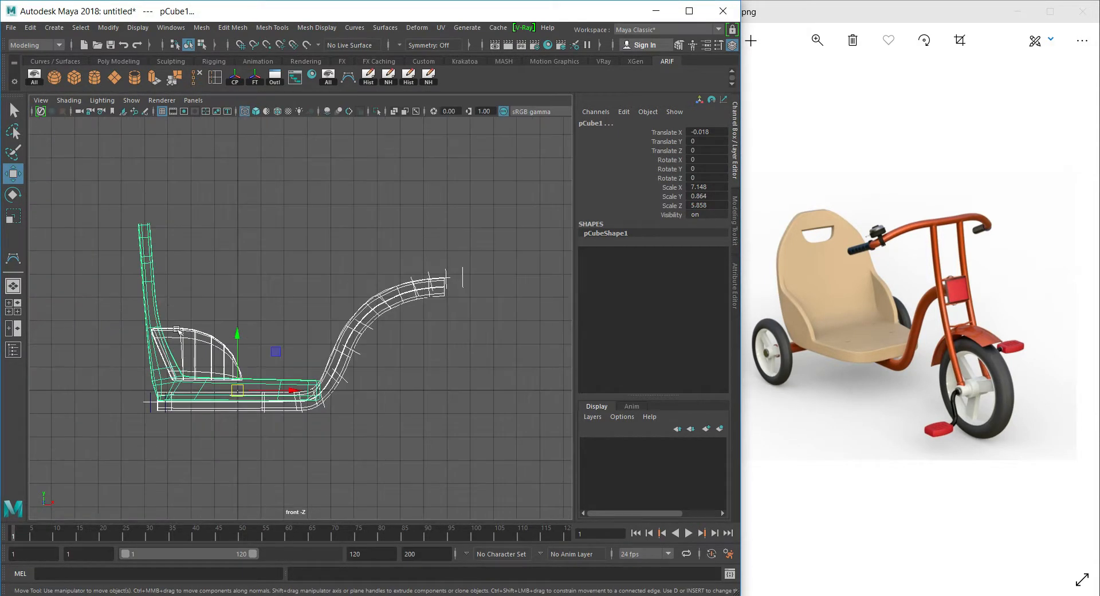
left_click_drag(163, 341, 267, 397)
scroll(229, 324, "up", 2)
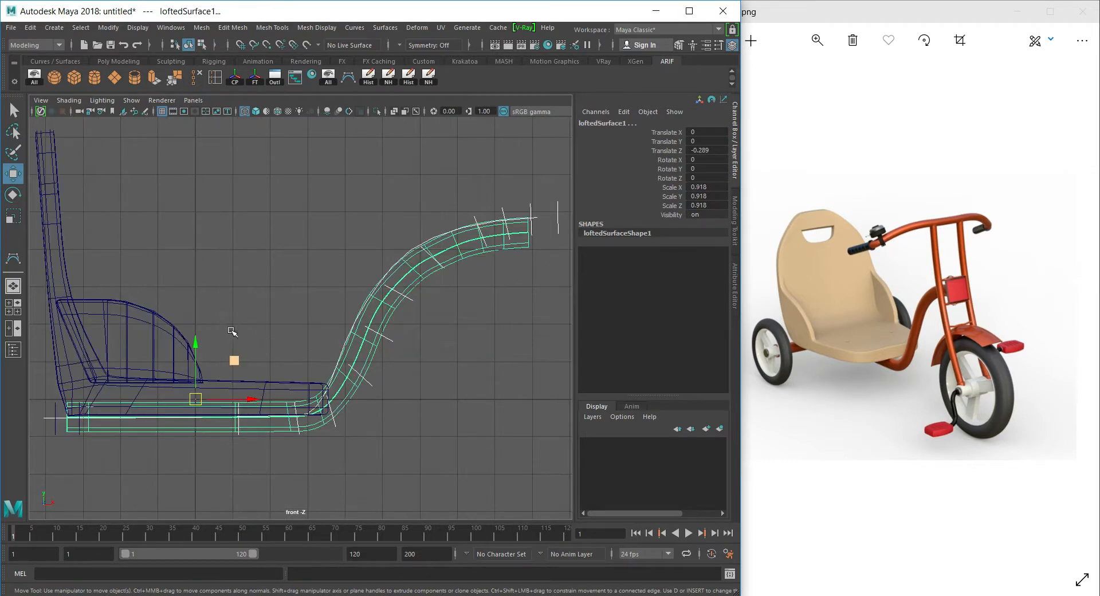
scroll(323, 437, "up", 3)
left_click_drag(361, 414, 376, 437, "ctrl")
scroll(376, 435, "down", 2)
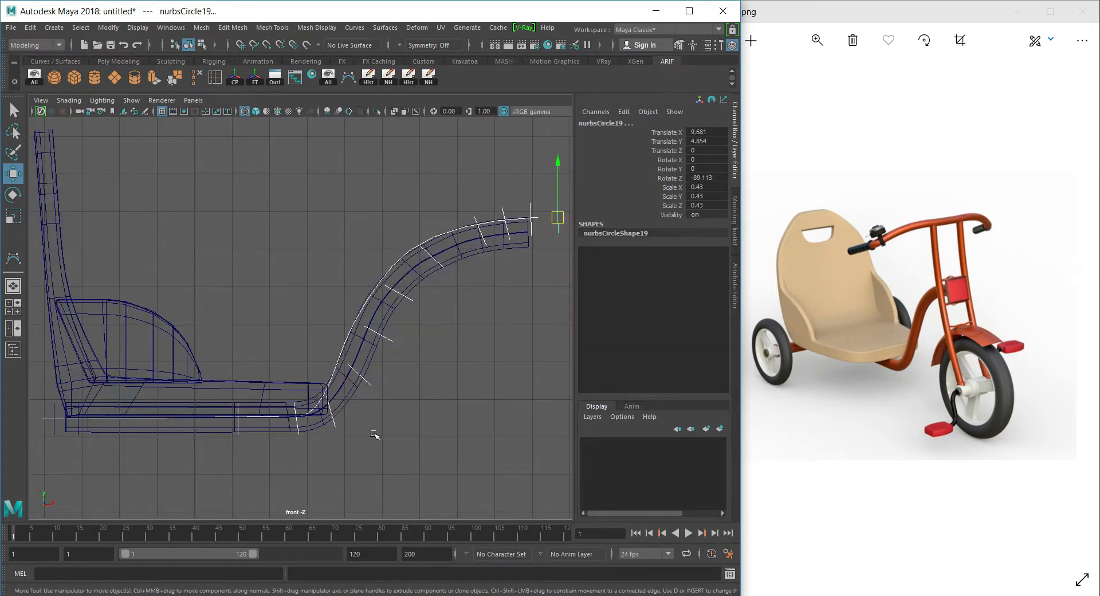
left_click(388, 383)
Find and delete the leftover construction object near the seat in the perspective view.
key("space")
key("space")
mouse_move(450, 242)
left_mouse_down("alt")
mouse_move(330, 277)
mouse_move(385, 312)
mouse_move(477, 264)
mouse_move(449, 258)
mouse_move(498, 256)
mouse_move(239, 288)
left_mouse_up("alt")
right_click_drag(239, 288, 477, 269, "alt")
middle_click_drag(229, 390, 417, 287, "alt")
left_click_drag(417, 287, 189, 390, "alt")
left_click(232, 377)
key("f")
key("Delete")
Create a polygon cylinder for the wheel in the perspective view and rotate it to -90 degrees around X.
right_click_drag(344, 332, 273, 338, "alt")
left_click_drag(273, 339, 330, 267, "alt")
right_click_drag(330, 267, 449, 331, "alt")
left_click_drag(449, 331, 280, 336, "alt")
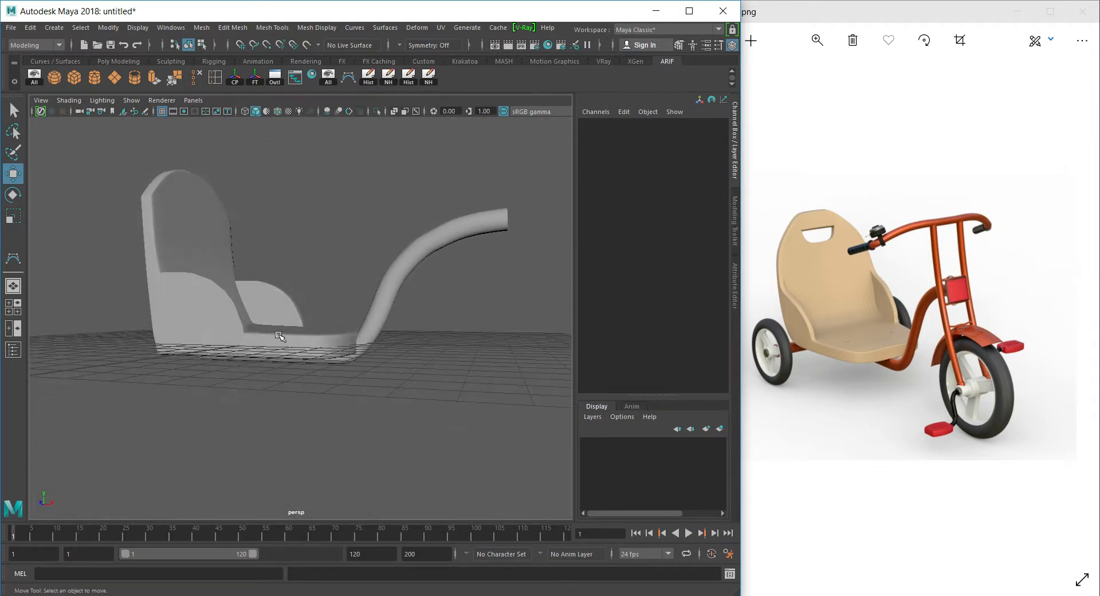
left_click(97, 75)
left_click_drag(314, 344, 267, 380, "alt")
key("e")
right_click_drag(217, 254, 258, 341, "alt")
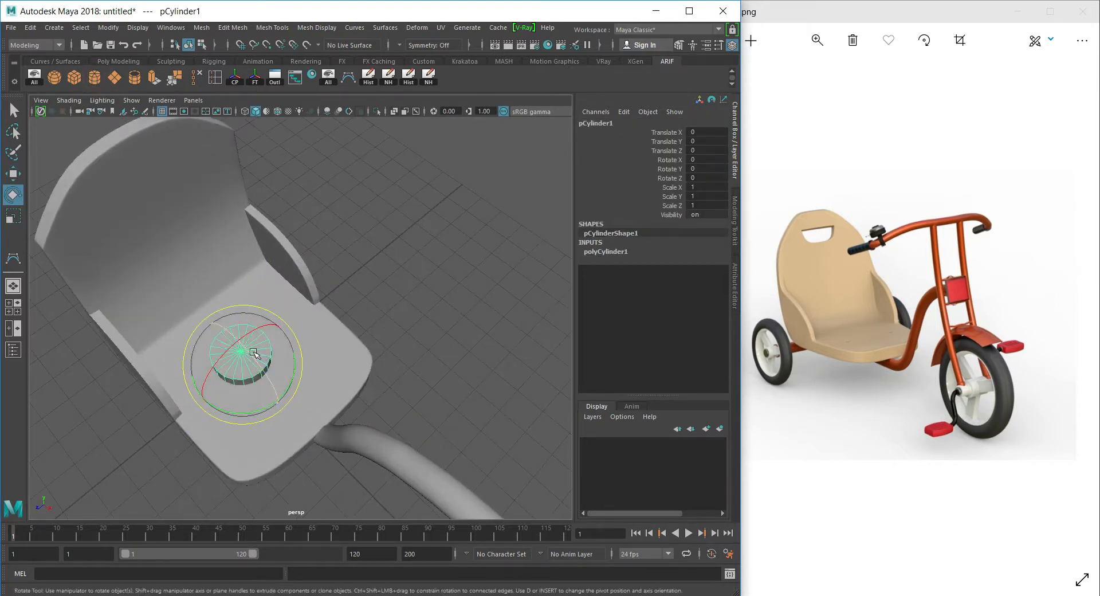
left_click_drag(243, 391, 268, 378, "alt")
left_click_drag(266, 416, 262, 452)
In the front view, place the cylinder at the seat's lower rear corner, about X -3.475, Y -0.736, and scale it to about 1.338.
key("w")
key("space")
key("space")
scroll(246, 415, "down", 10)
scroll(292, 395, "up", 8)
left_click_drag(302, 320, 125, 356)
key("r")
key("w")
scroll(223, 384, "down", 4)
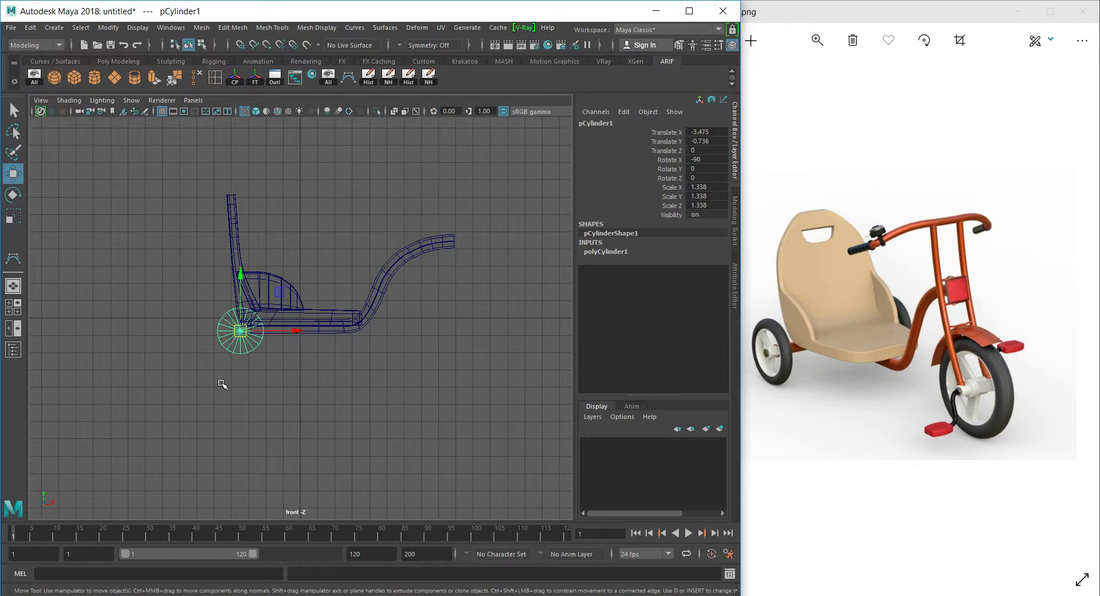
Enlarge the wheel cylinder to about 1.484 and fine-tune its position to about X -3.44, Y -0.745.
scroll(223, 385, "up", 1)
key("r")
left_click_drag(222, 336, 229, 353)
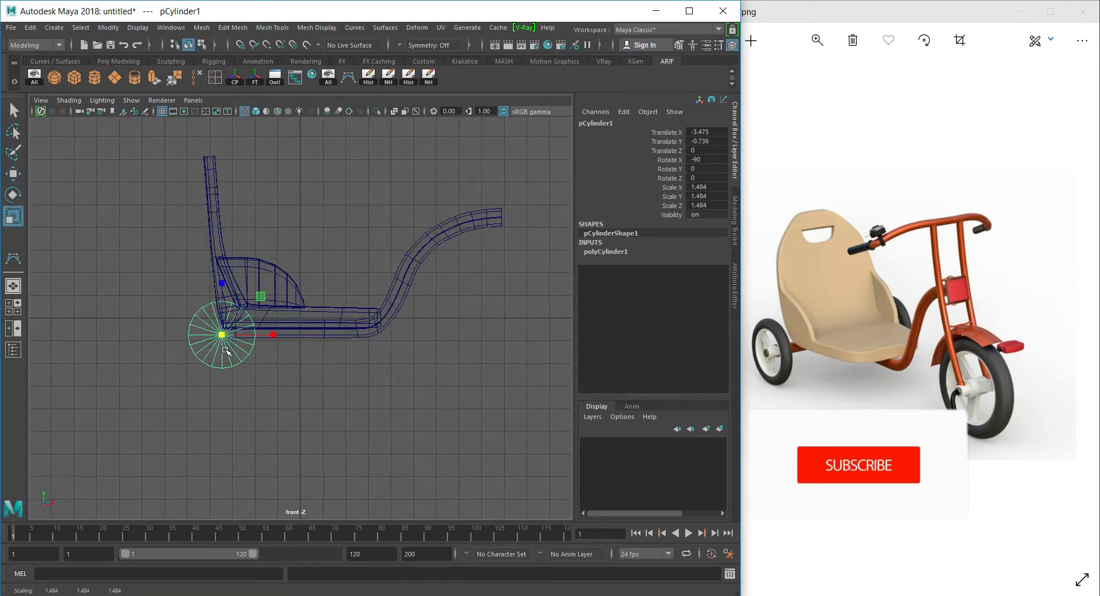
scroll(236, 341, "up", 6)
key("w")
left_click_drag(303, 329, 308, 332)
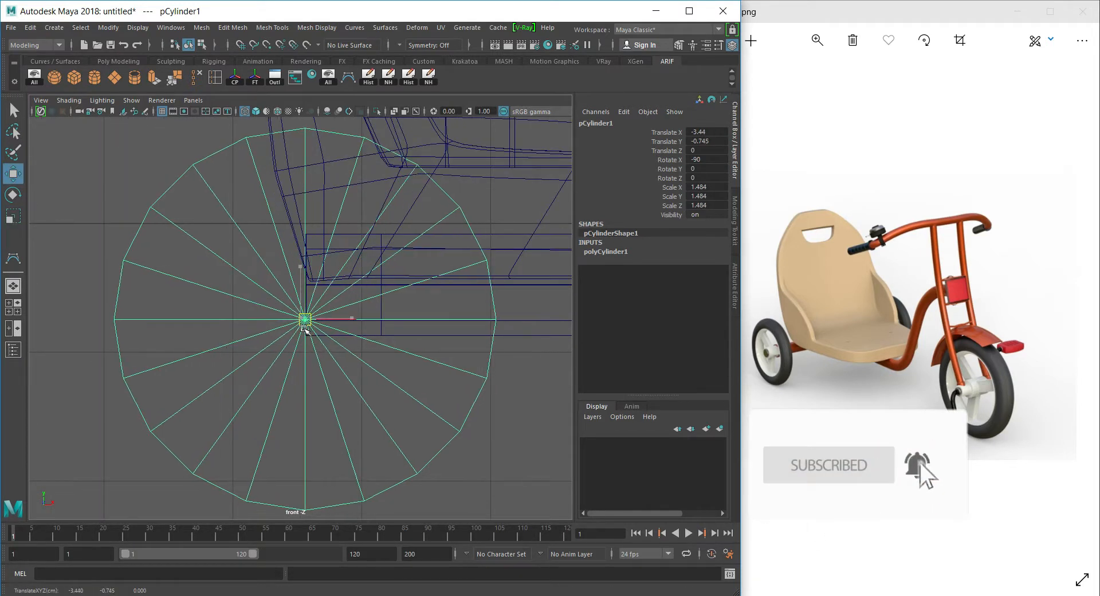
In the perspective view, move the wheel cylinder out beside the seat to about Z 2.874.
key("space")
key("space")
key("space")
scroll(257, 300, "down", 4)
left_click_drag(258, 332, 127, 377)
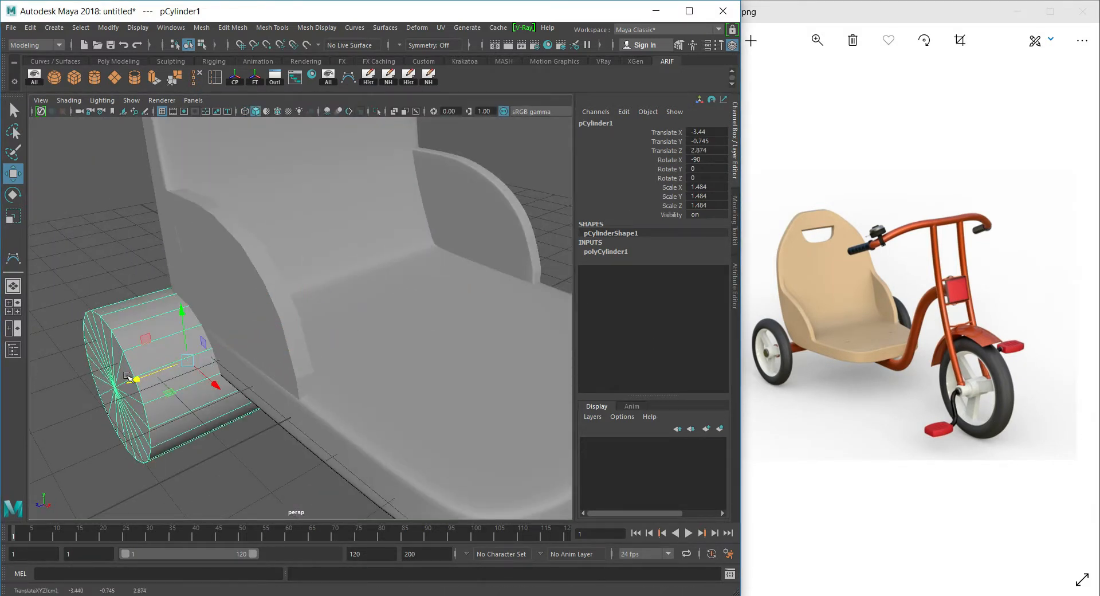
Hide all unselected objects and thin the wheel cylinder to about 0.263 in Scale Y.
key("alt+h")
key("f")
key("r")
left_click_drag(339, 305, 302, 313)
key("w")
scroll(329, 308, "up", 5)
left_click_drag(378, 334, 411, 309, "alt")
left_click_drag(348, 322, 322, 330, "alt")
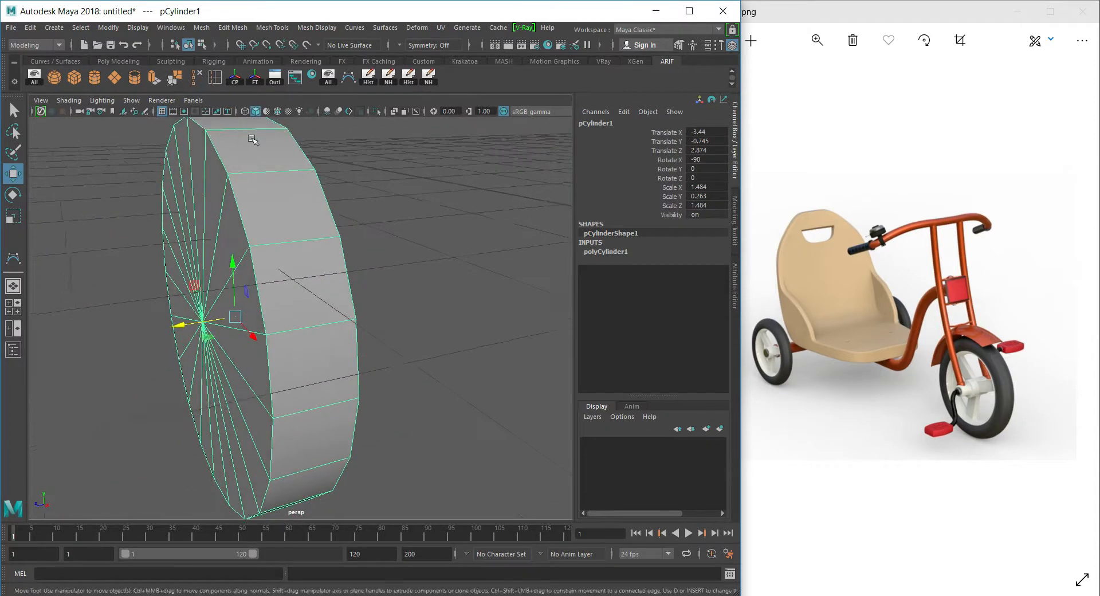
Set the Insert Edge Loop tool to multiple edge loops for the wheel cylinder.
right_click_drag(273, 167, 275, 241, "alt")
middle_click_drag(275, 240, 278, 262, "alt")
left_click(218, 75)
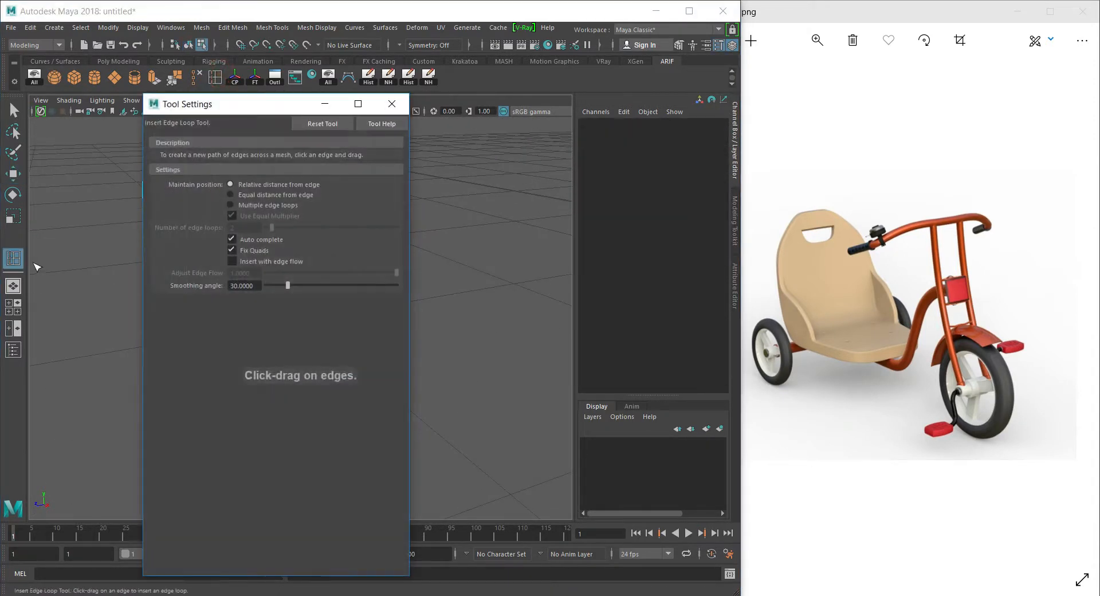
left_click(247, 204)
left_click(389, 105)
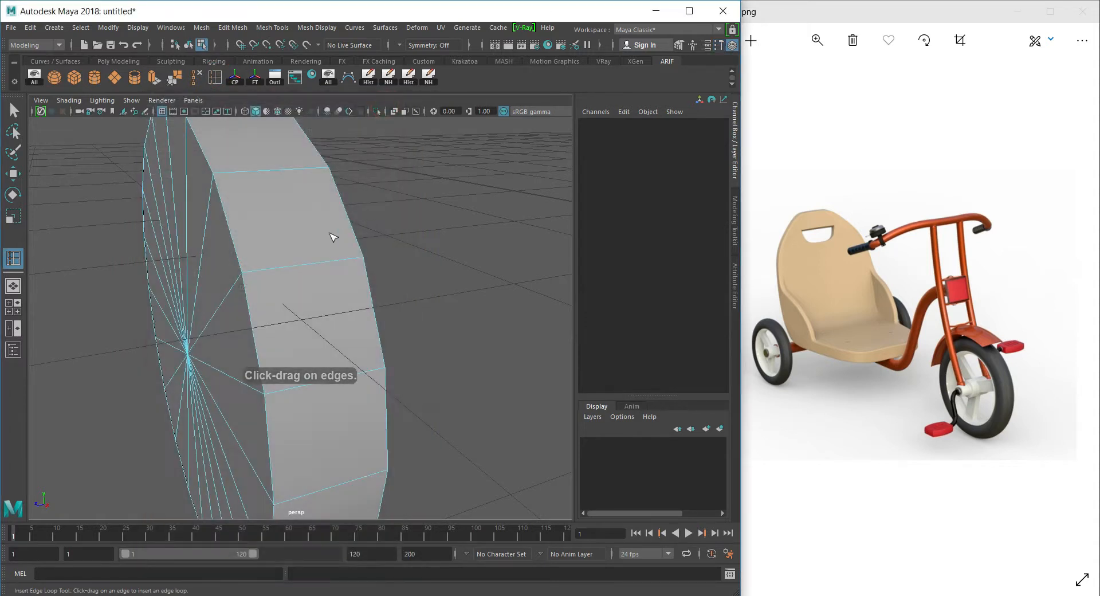
left_click(309, 266)
key("r")
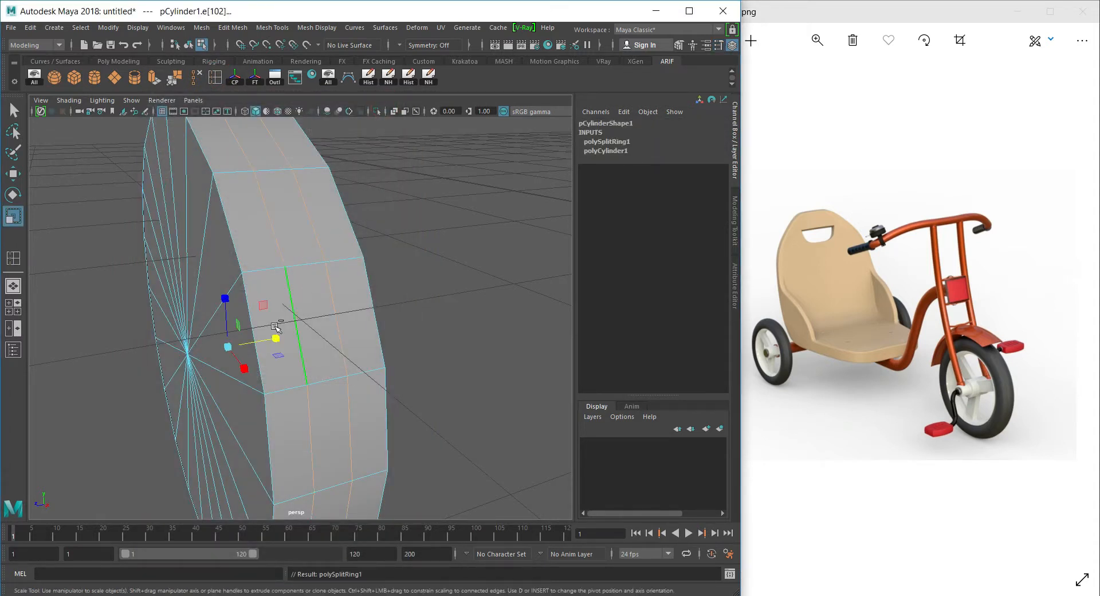
key("ctrl+z")
key("ctrl+z")
key("w")
Return to object mode and set the wheel cylinder's Subdivisions Axis to 50.
right_click_drag(243, 270, 269, 246)
left_click_drag(244, 327, 331, 302, "alt")
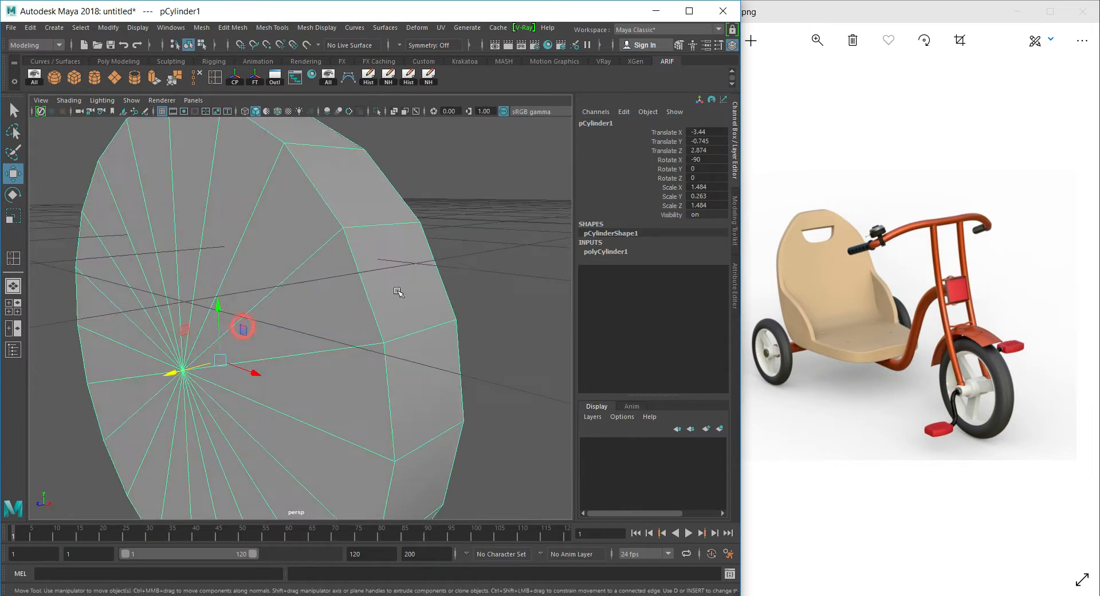
left_click(609, 252)
left_click(670, 279)
middle_click_drag(330, 255, 461, 270)
key("w")
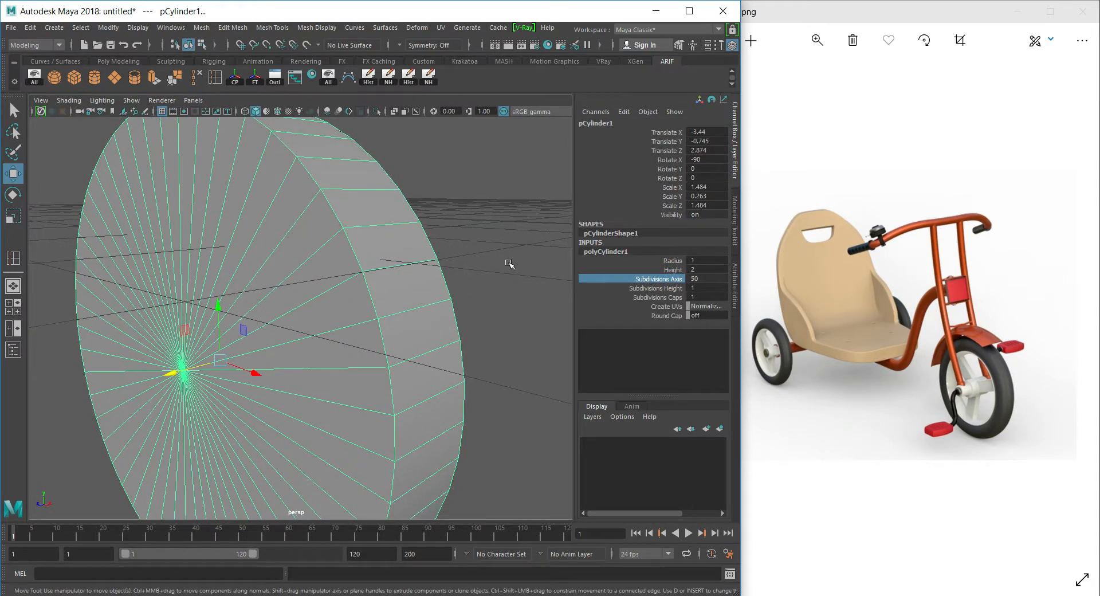
Insert two edge loops around the wheel's rim and spread them toward its sides by a scale of about 1.888.
left_click_drag(406, 312, 344, 295, "alt")
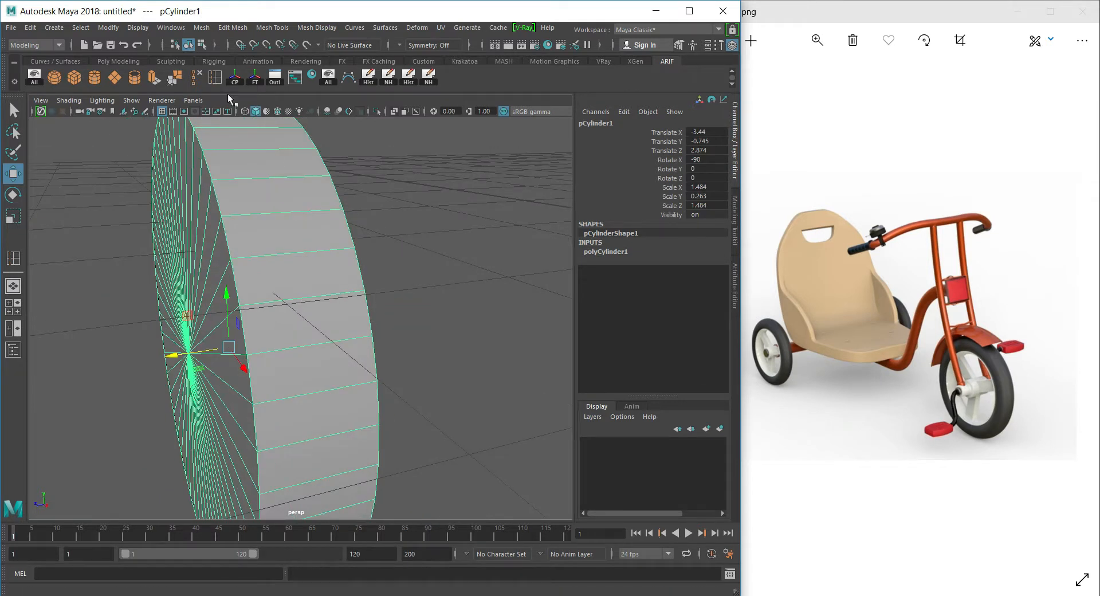
scroll(317, 297, "up", 1)
left_click(300, 291)
key("r")
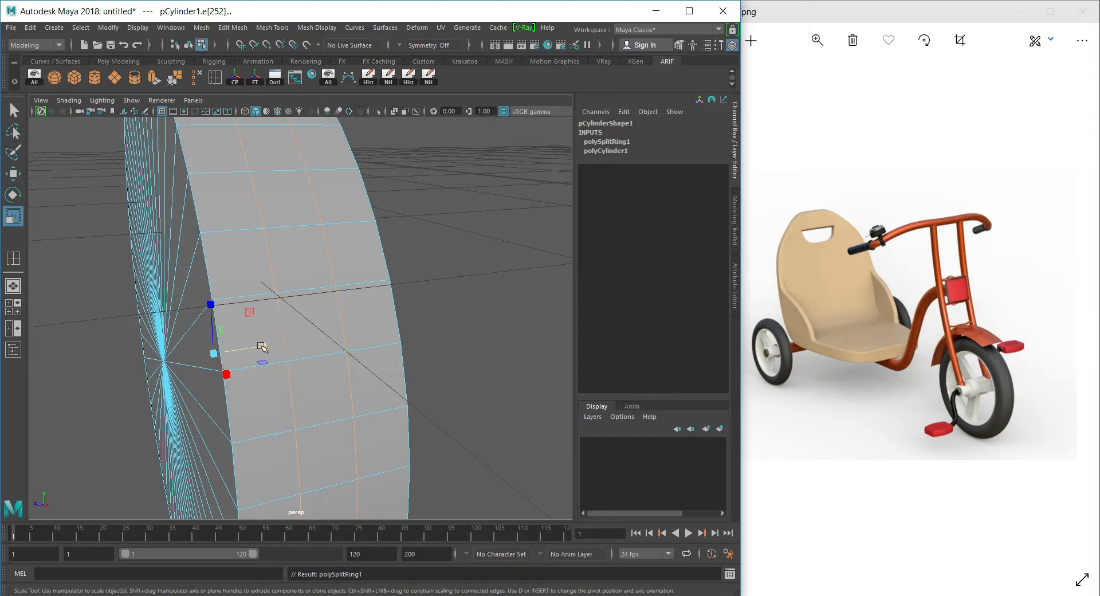
left_click_drag(267, 346, 278, 344)
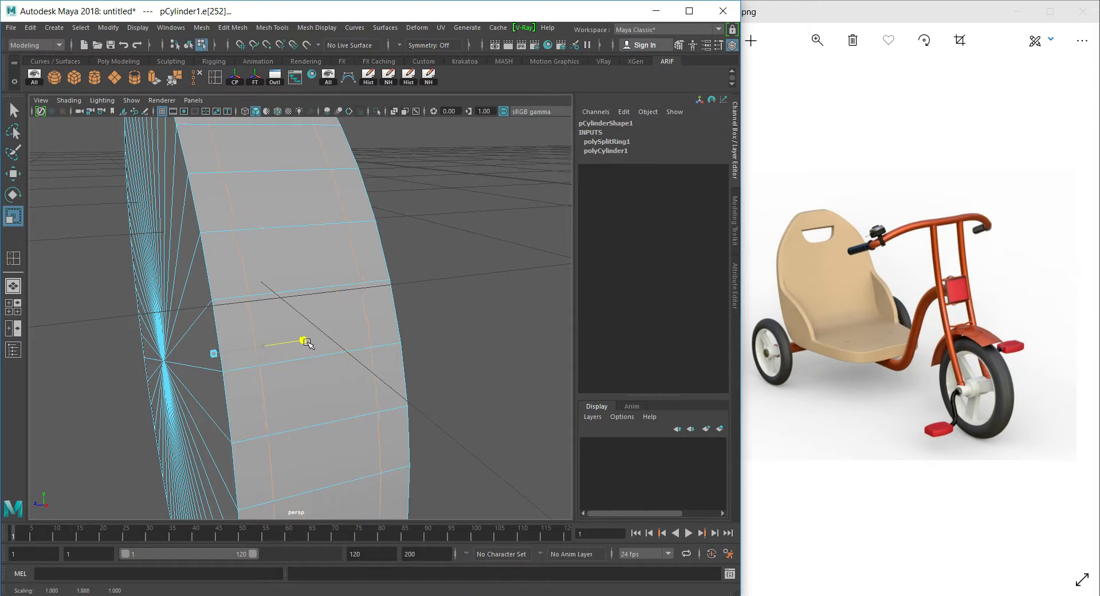
Scale the two rim loops outward to round the tyre's profile.
key("w")
left_click_drag(189, 401, 301, 320, "alt")
key("f")
key("r")
left_click_drag(196, 324, 368, 330, "alt")
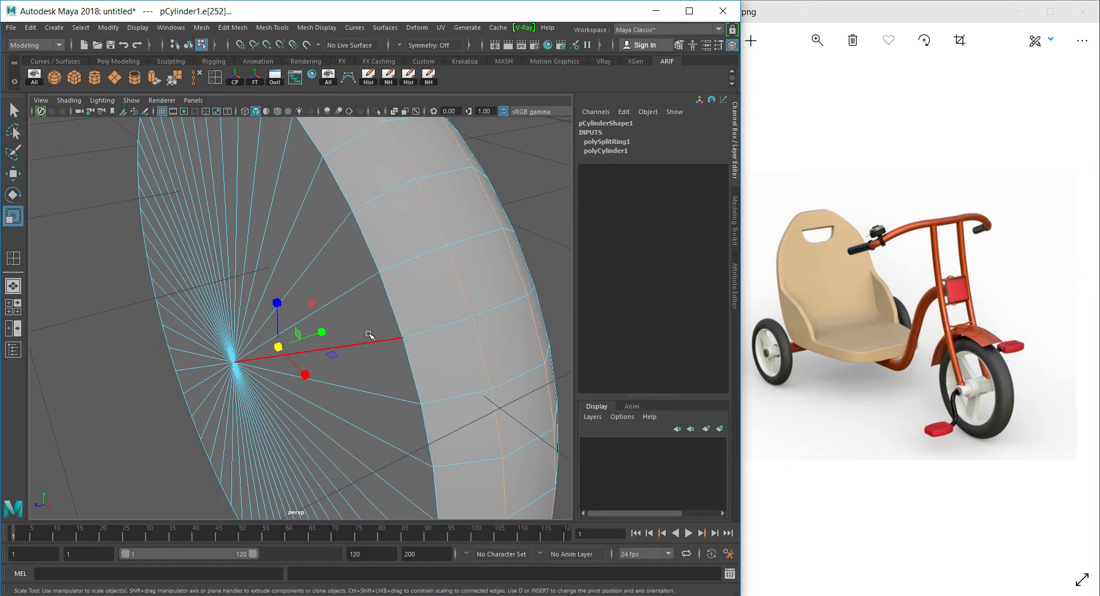
left_click_drag(338, 361, 341, 333, "alt")
left_click_drag(366, 327, 276, 346, "alt")
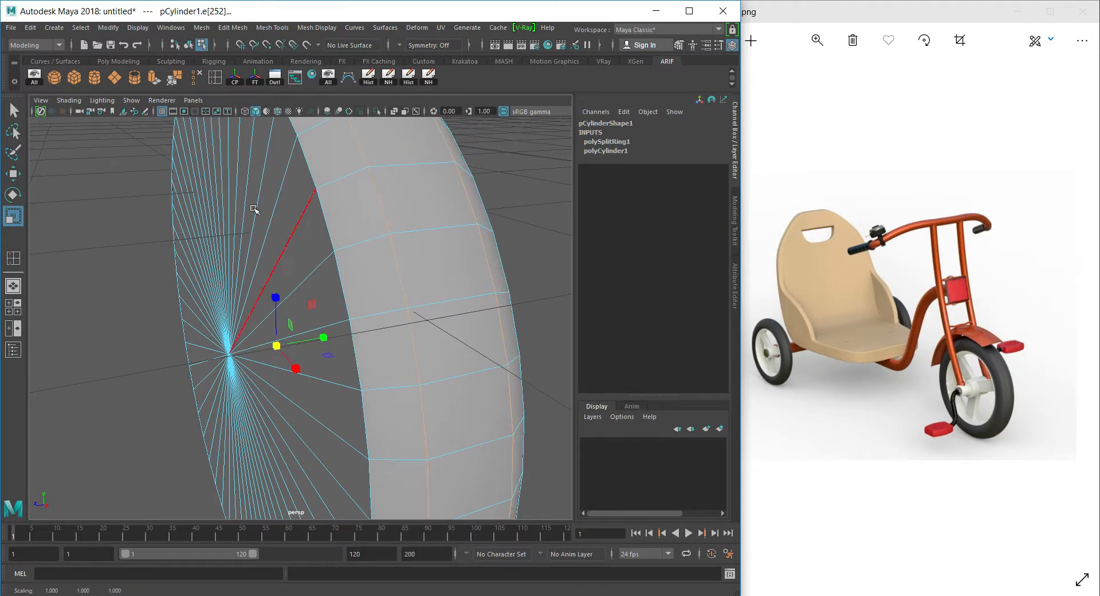
Reset the Insert Edge Loop tool and insert one more loop between the two existing rim loops.
double_click(13, 258)
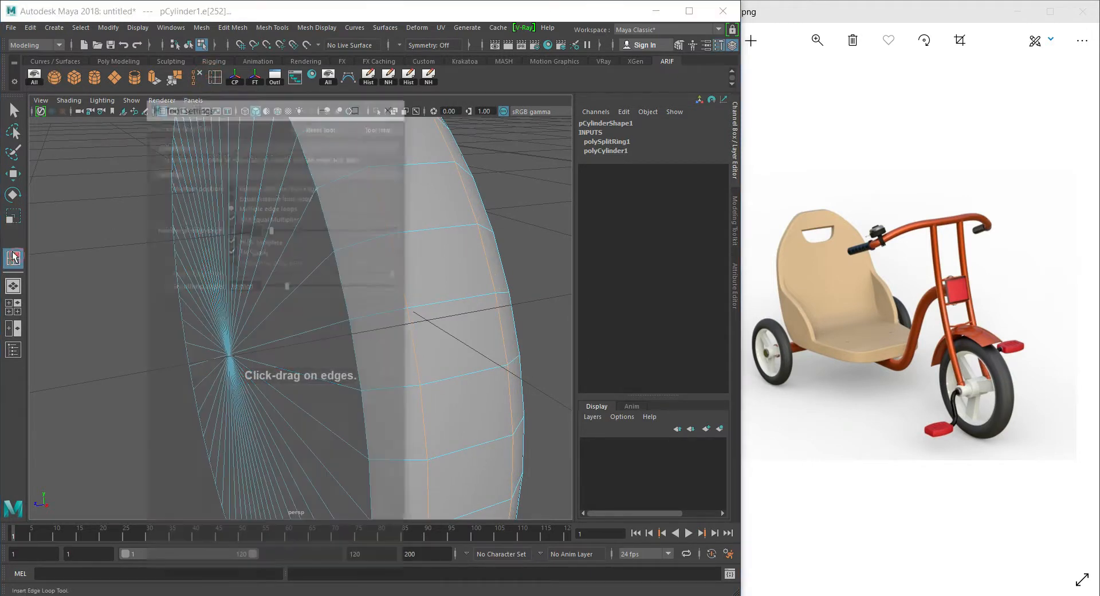
left_click(342, 122)
left_click(430, 228)
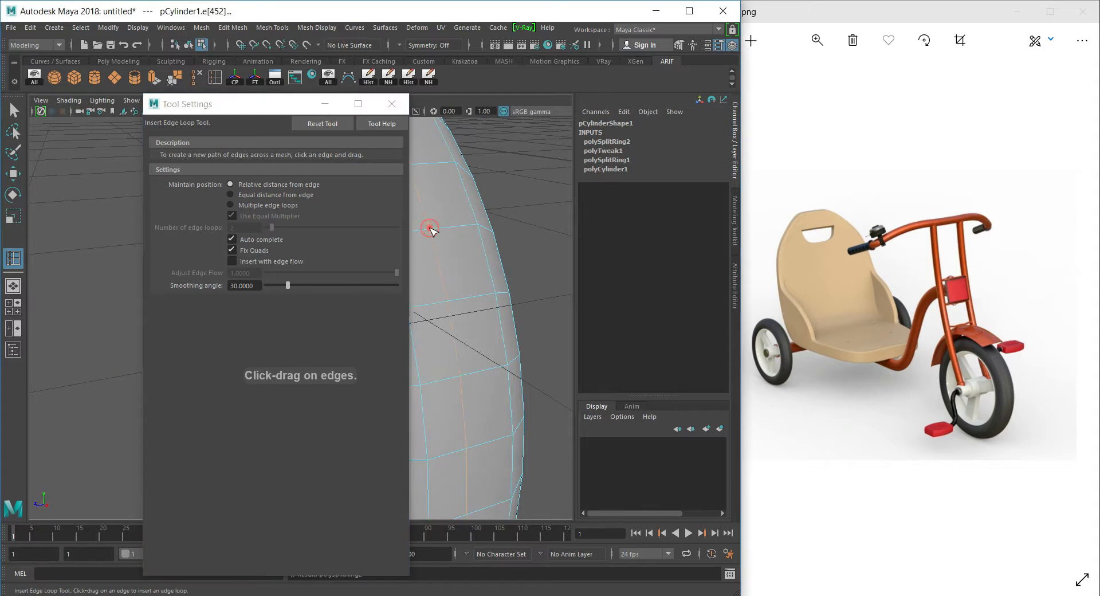
left_click(397, 103)
left_click_drag(427, 244, 388, 253, "alt")
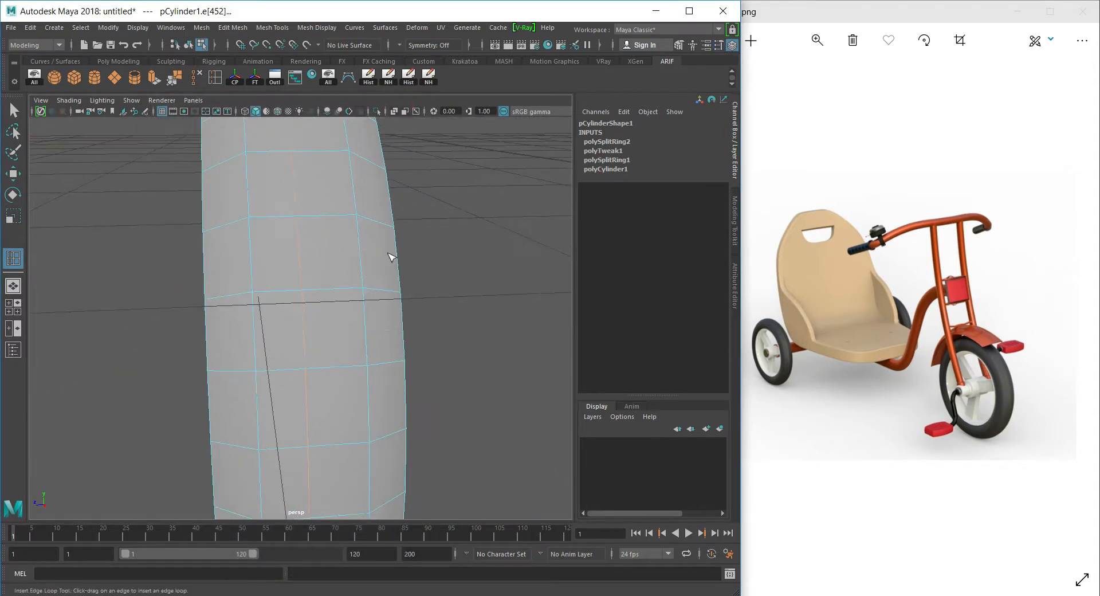
Scale the middle rim loop slightly outward to smooth the tyre's tread.
key("r")
mouse_move(274, 342)
left_mouse_down()
mouse_move(328, 347)
mouse_move(354, 337)
mouse_move(284, 360)
mouse_move(316, 347)
left_mouse_up()
left_click_drag(165, 379, 165, 380)
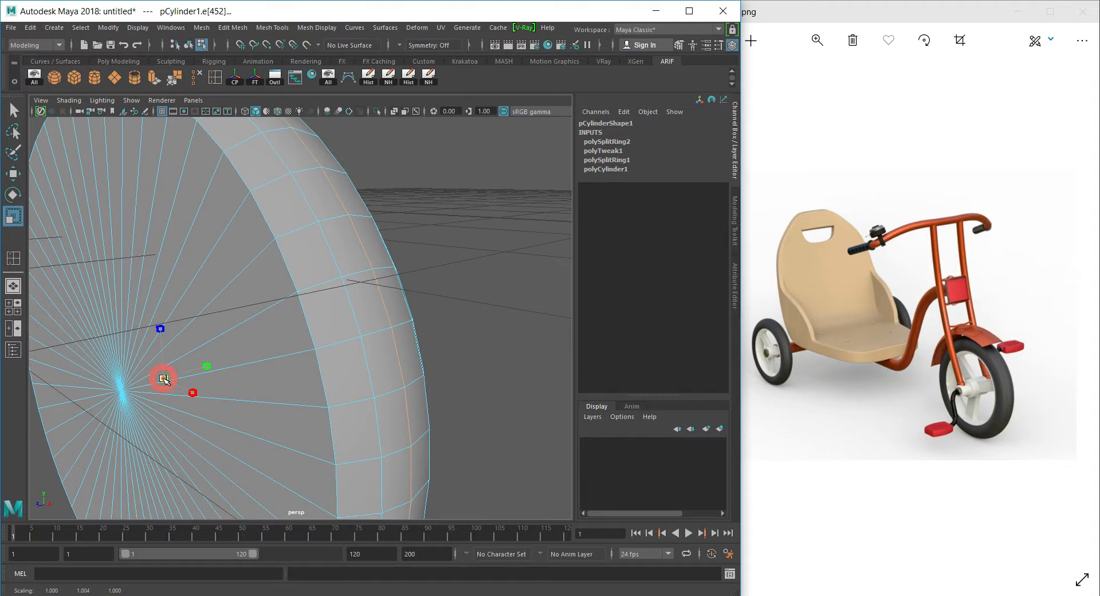
key("w")
Select all cap faces on both sides of the wheel and check the selection in the front view.
mouse_move(361, 264)
left_mouse_down("alt")
mouse_move(430, 263)
mouse_move(344, 256)
left_mouse_up("alt")
right_click_drag(309, 250, 312, 266)
scroll(255, 263, "down", 3)
left_click_drag(200, 304, 303, 414)
key("space")
key("space")
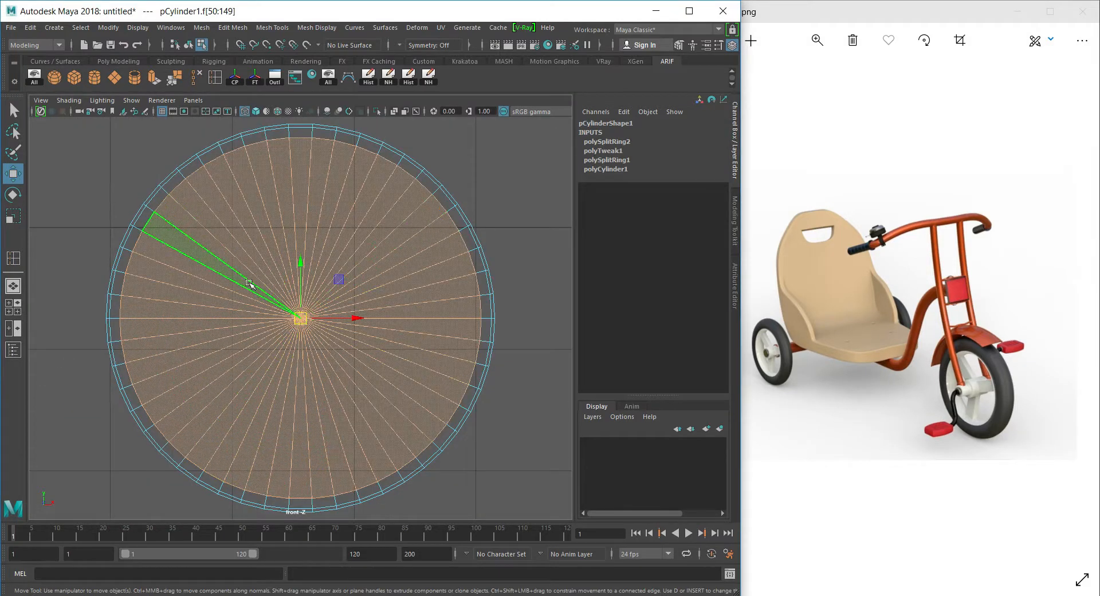
key("space")
key("space")
left_click_drag(430, 233, 355, 246, "alt")
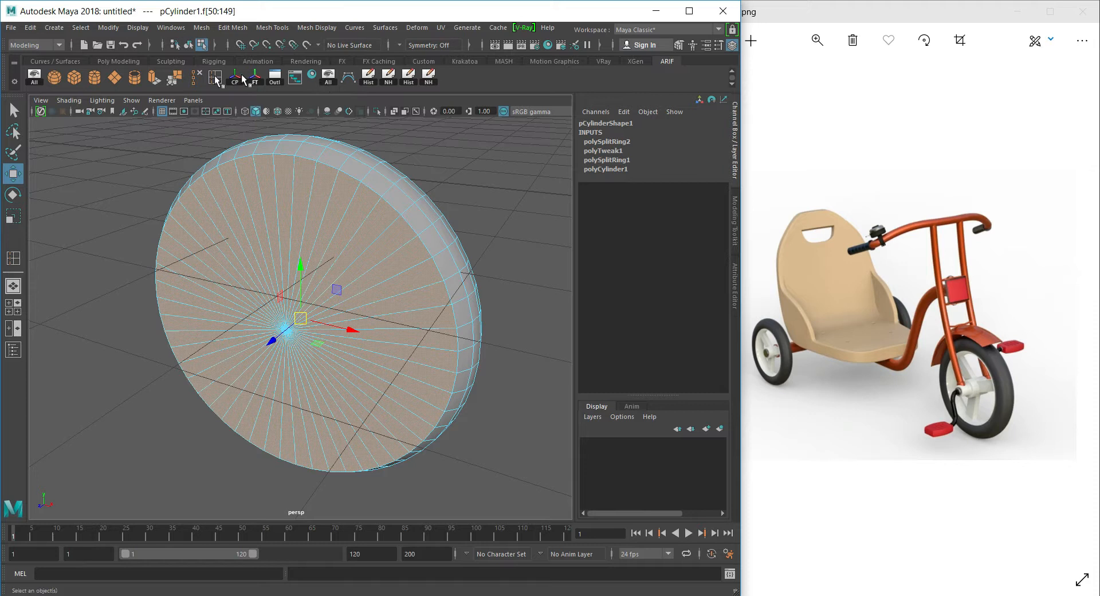
Extrude the selected cap faces and scale them inward to inset both sides of the wheel.
left_click(151, 76)
scroll(393, 263, "up", 1)
left_click_drag(393, 263, 381, 263, "alt")
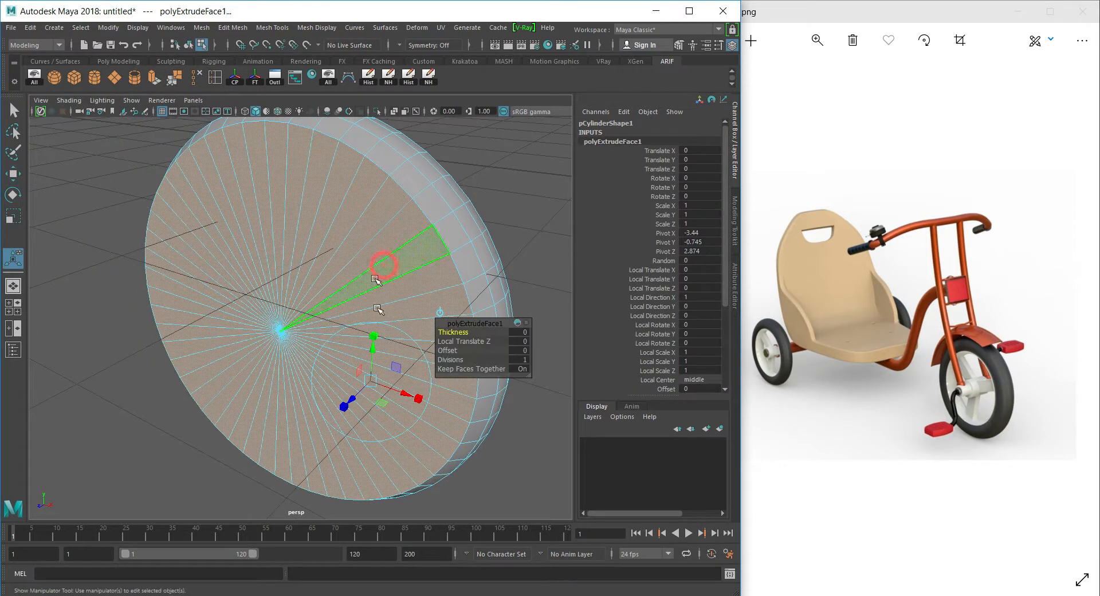
key("r")
left_click_drag(294, 329, 324, 325, "alt")
scroll(356, 309, "up", 3)
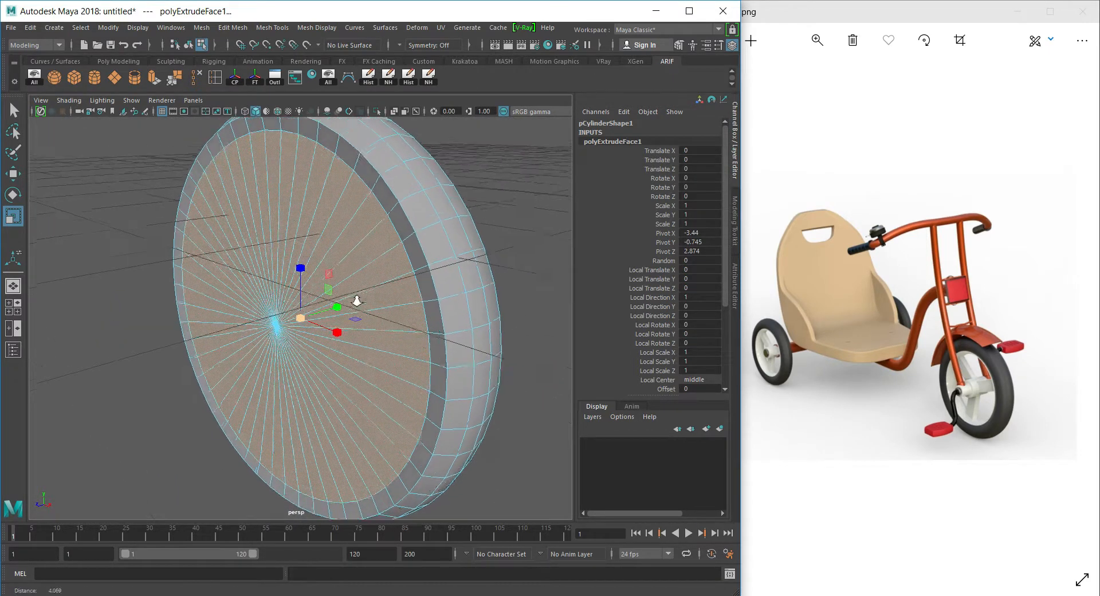
left_click_drag(330, 306, 435, 300)
Extrude the inset cap faces a second time and delete the center faces to open the tyre into a ring.
key("ctrl+e")
key("w")
key("r")
mouse_move(315, 328)
left_mouse_down("alt")
mouse_move(315, 337)
mouse_move(273, 313)
mouse_move(329, 322)
left_mouse_up("alt")
scroll(434, 344, "down", 4)
left_click_drag(433, 337, 263, 333, "alt")
left_click_drag(342, 311, 418, 334)
key("Delete")
Select edges along the tyre ring's inner side and examine the mesh there up close.
right_click_drag(418, 334, 452, 344, "alt")
left_click_drag(452, 344, 375, 295, "alt")
right_click_drag(376, 294, 317, 188, "alt")
double_click(288, 245)
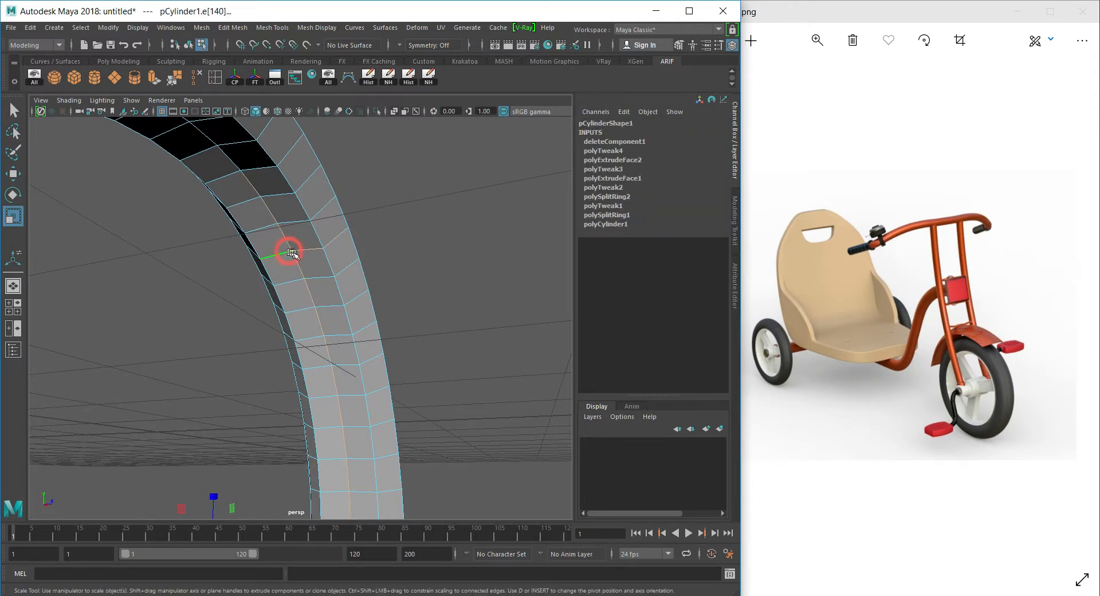
left_click_drag(321, 290, 165, 334, "alt")
left_click_drag(262, 339, 433, 254, "alt")
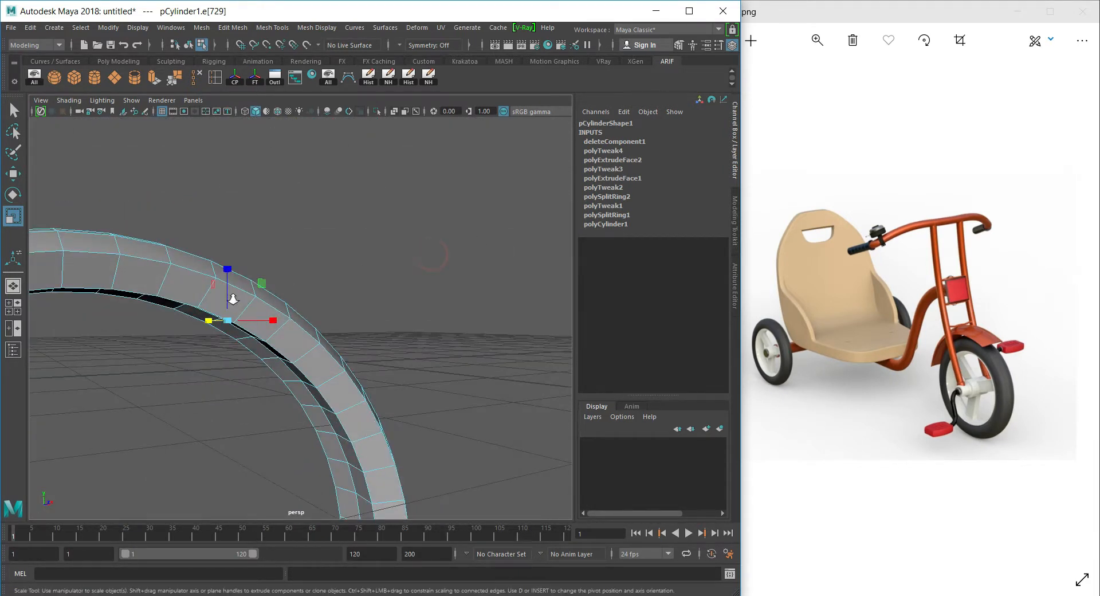
scroll(364, 341, "up", 8)
left_click_drag(330, 333, 363, 352, "alt")
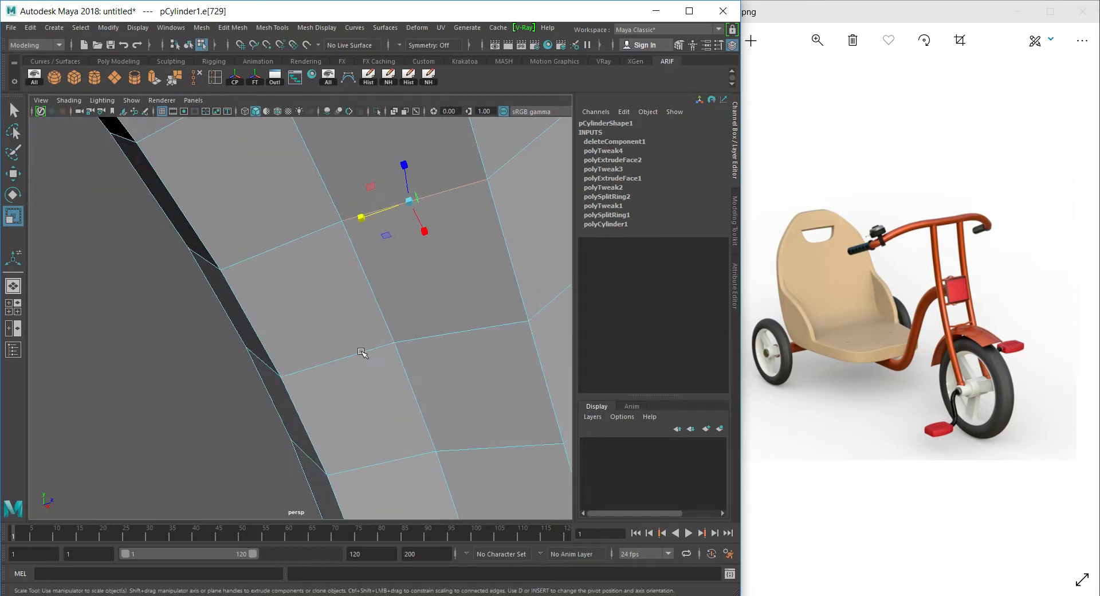
Switch to vertex mode and box-select around one point on the ring's side face to check for overlapping vertices.
right_click_drag(388, 345, 338, 287)
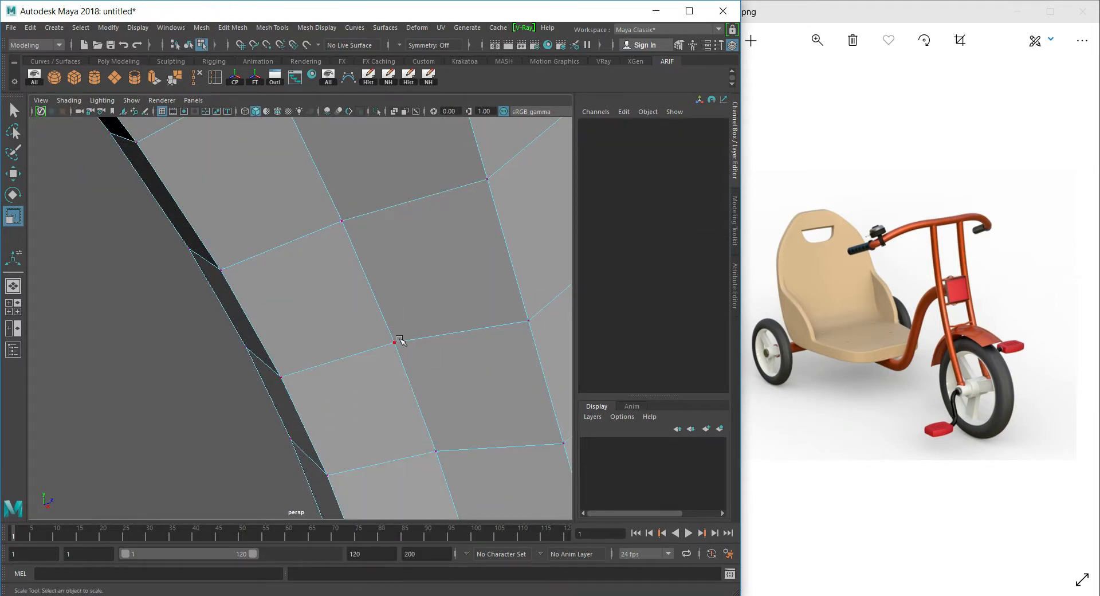
left_click(399, 340)
key("f")
key("w")
right_click_drag(267, 280, 344, 367, "alt")
left_click_drag(344, 367, 369, 319, "alt")
key("ctrl+z")
left_click_drag(283, 308, 310, 329)
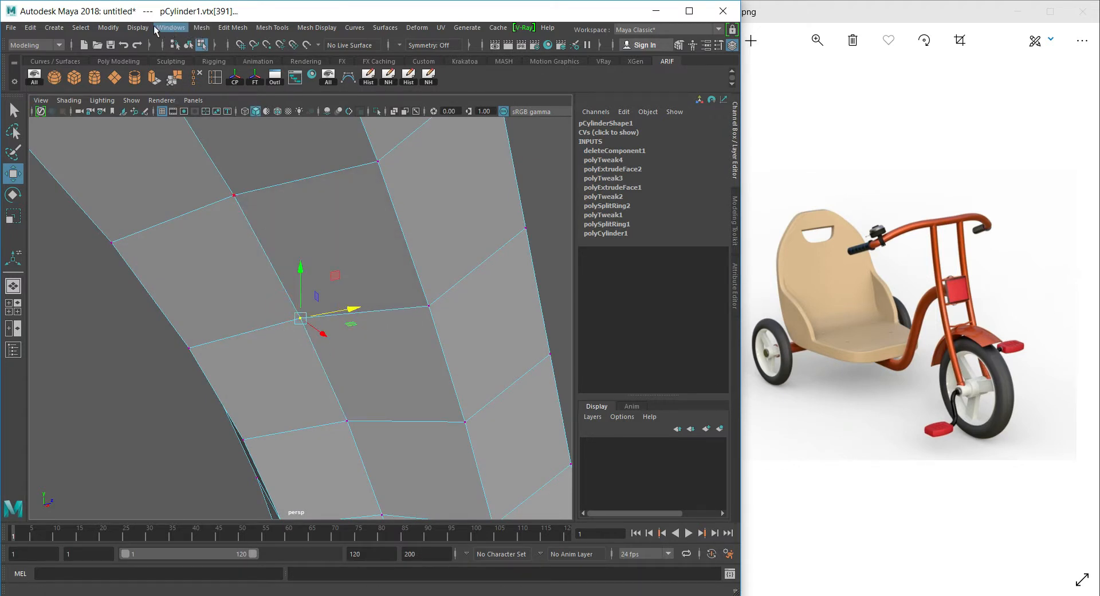
Turn on the Poly Count heads-up display to check the selected vertices.
left_click(138, 28)
mouse_move(192, 104)
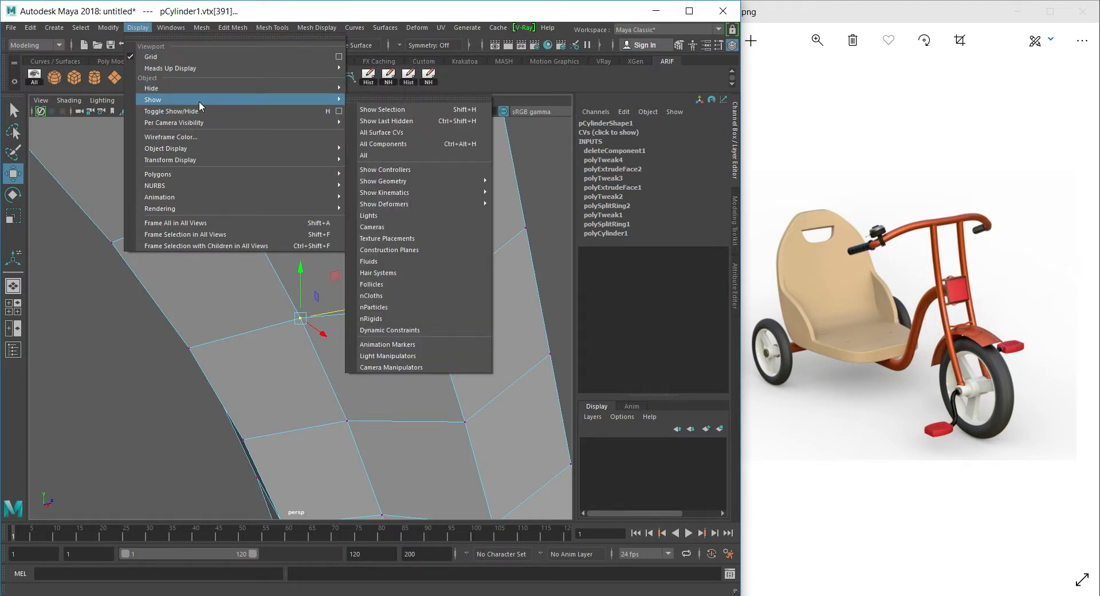
mouse_move(208, 148)
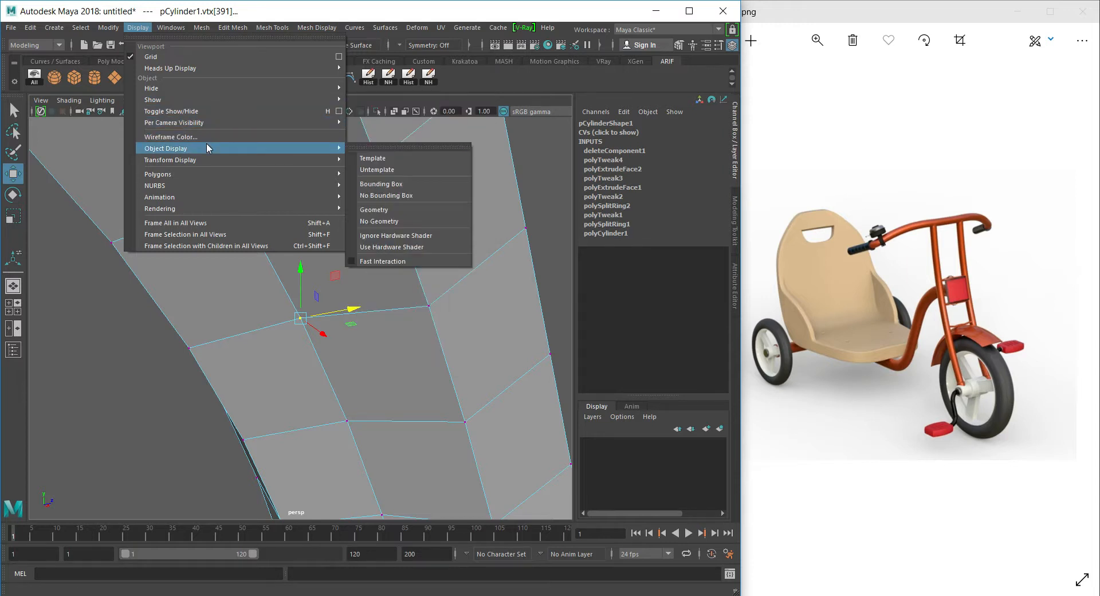
mouse_move(193, 67)
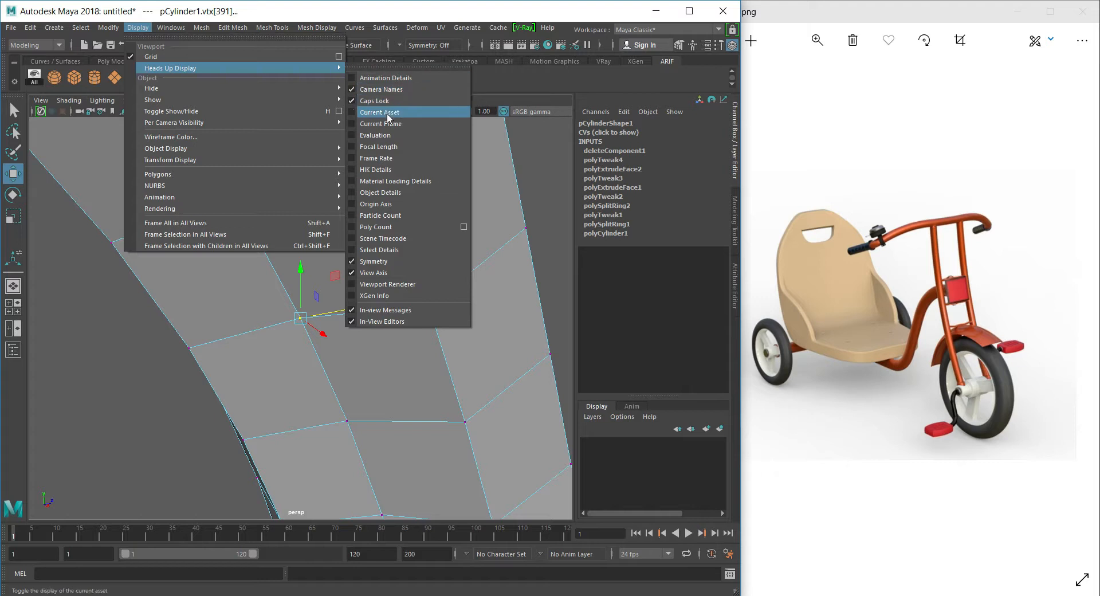
left_click(354, 227)
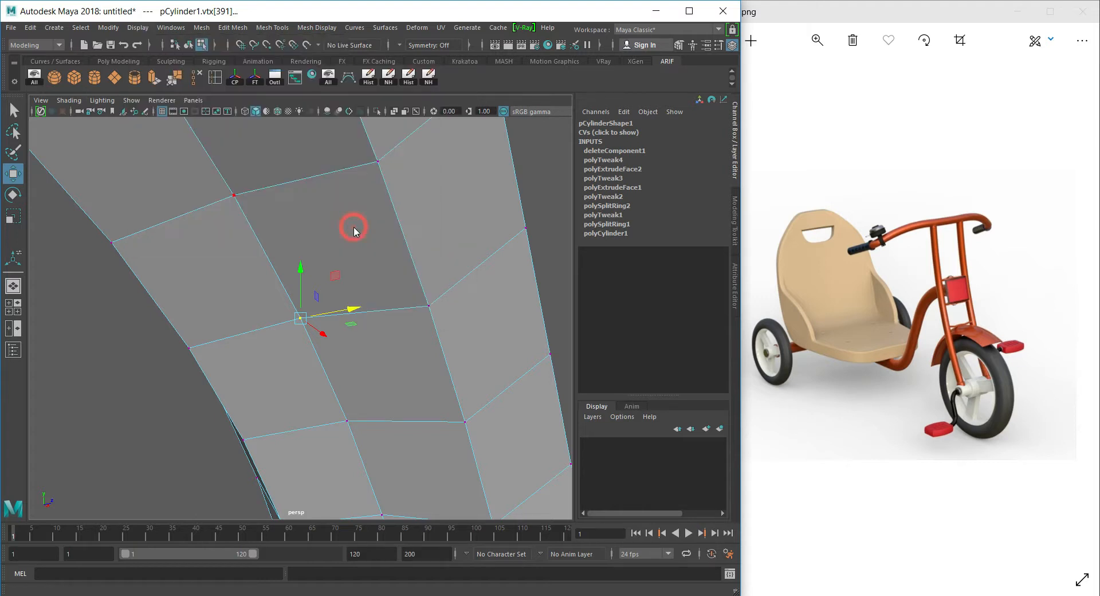
right_click_drag(269, 237, 279, 313, "alt")
left_click_drag(279, 313, 312, 330, "alt")
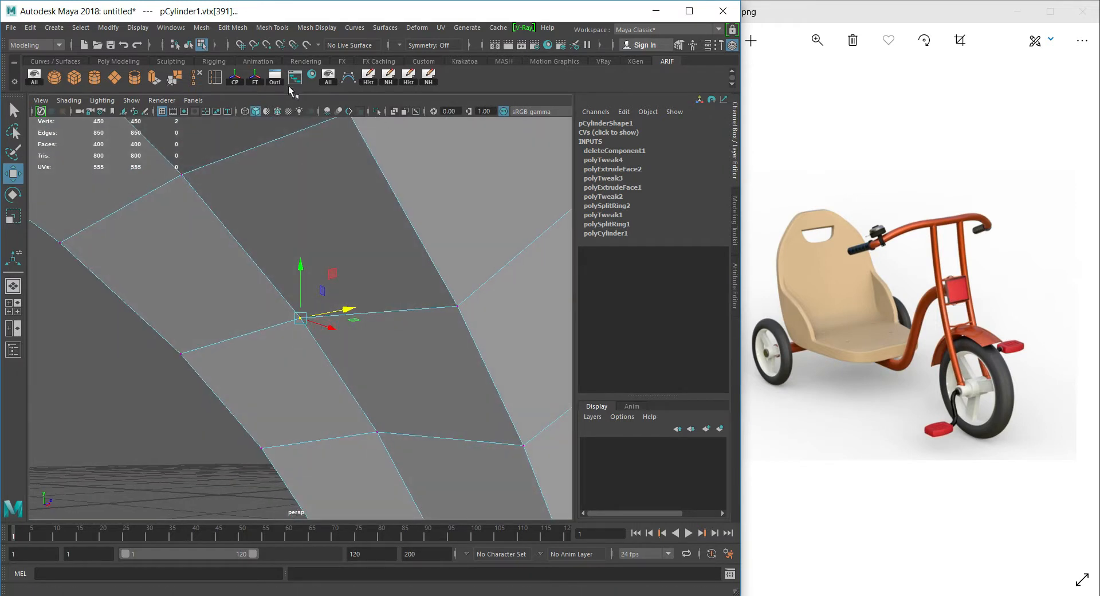
Find the vertex Merge command and add it to the ARIF shelf.
left_click(285, 26)
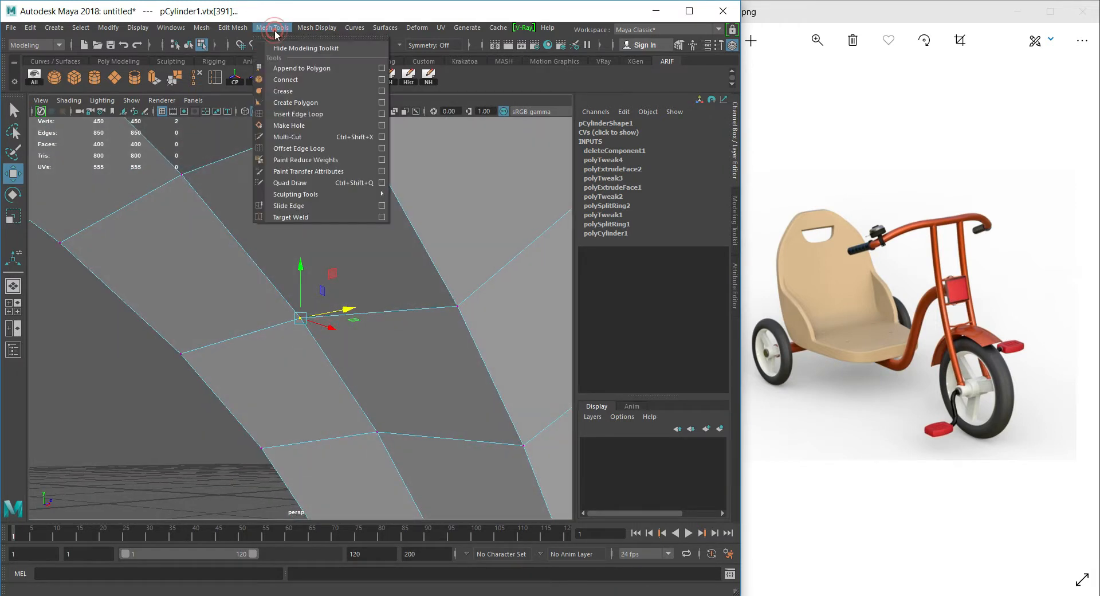
mouse_move(298, 25)
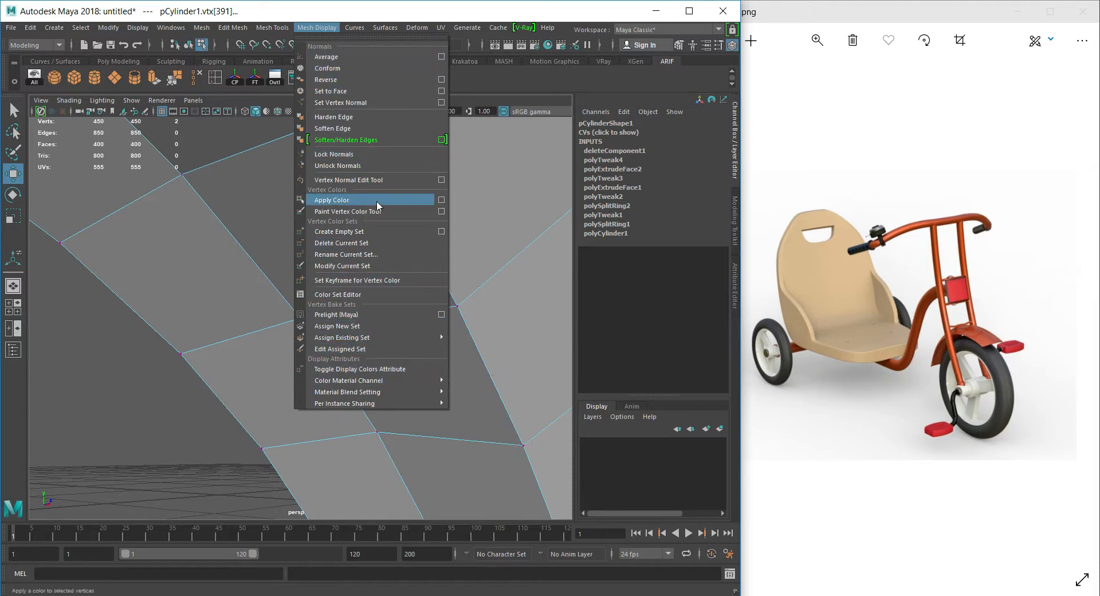
mouse_move(264, 28)
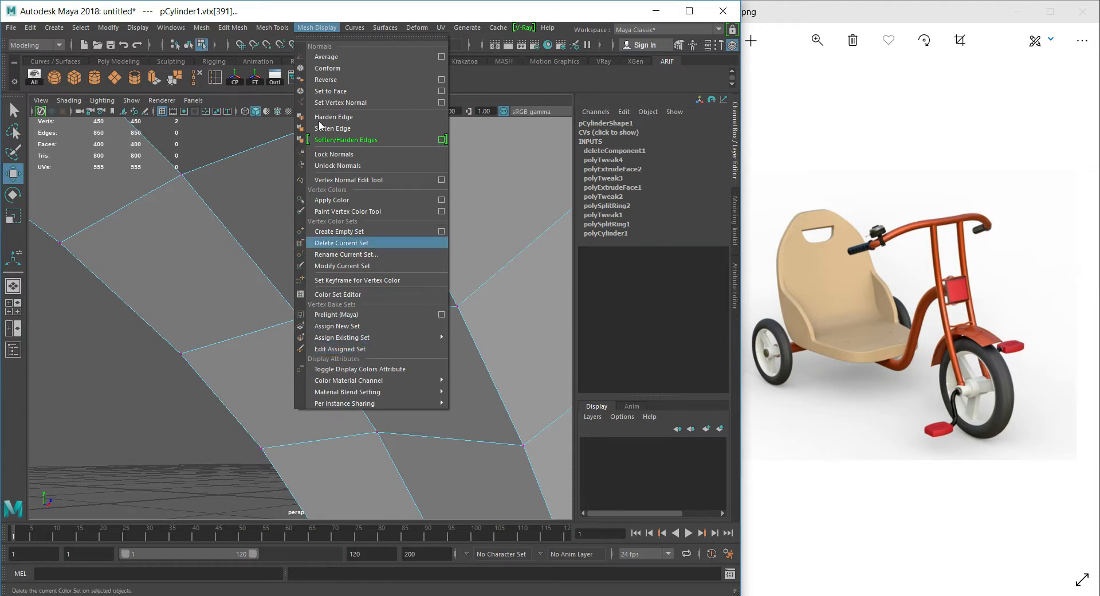
left_click(312, 30)
left_click(313, 29)
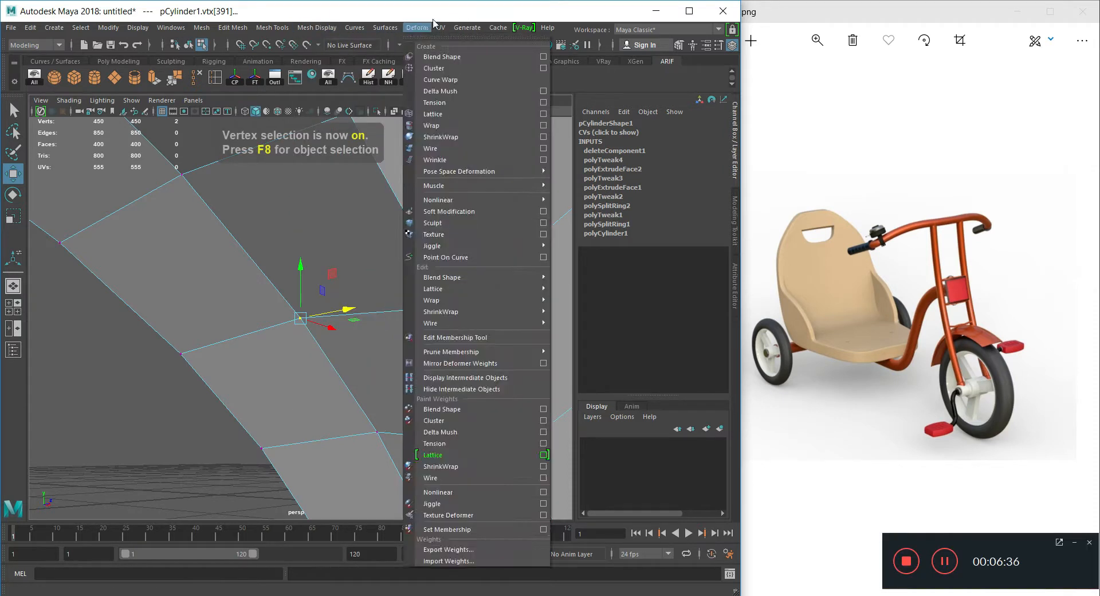
mouse_move(283, 30)
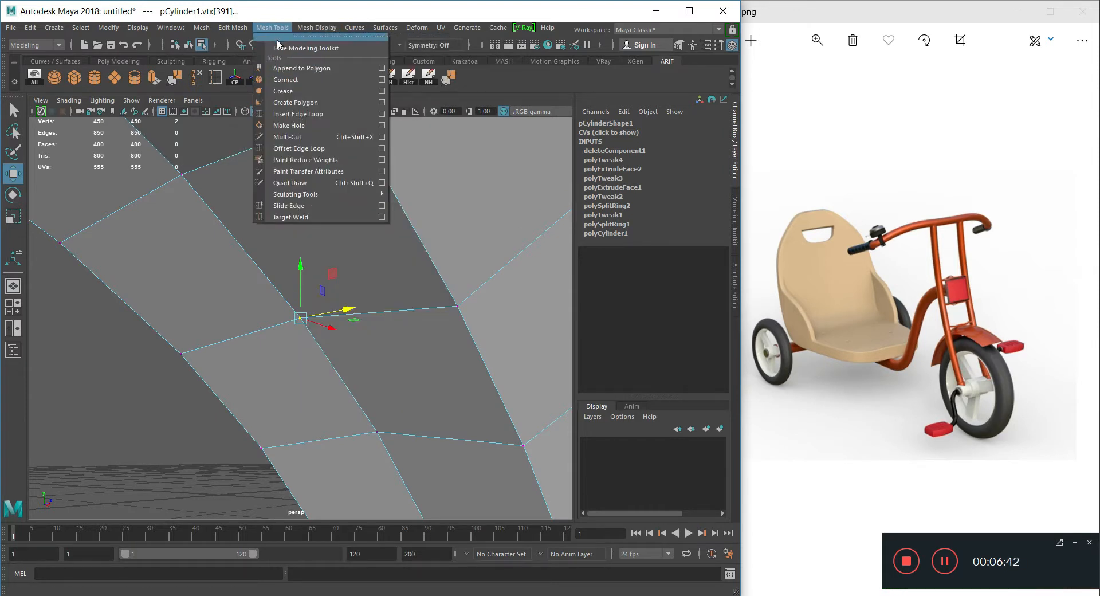
mouse_move(310, 30)
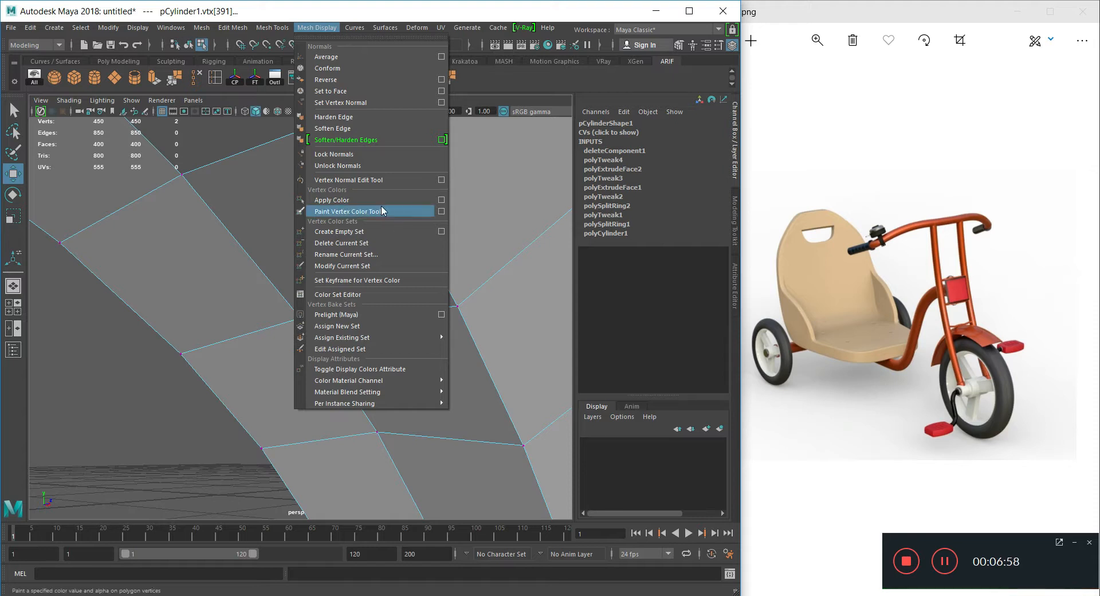
mouse_move(224, 32)
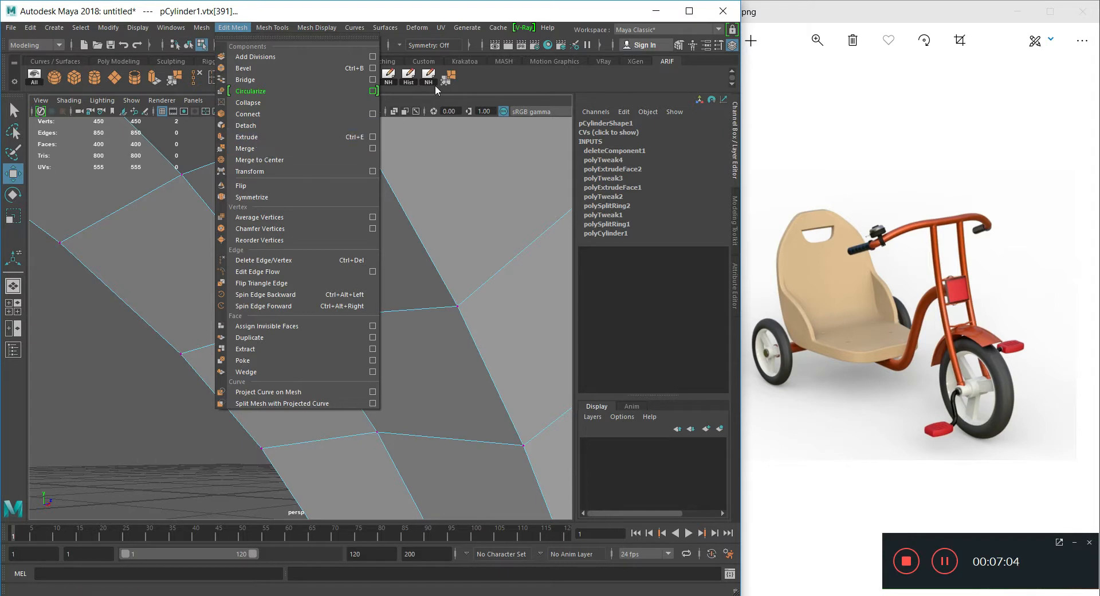
left_click(502, 176)
Merge the selected overlapping vertices on the ring's side face and repeat the merge on the neighbouring overlapping pair.
scroll(368, 230, "down", 1)
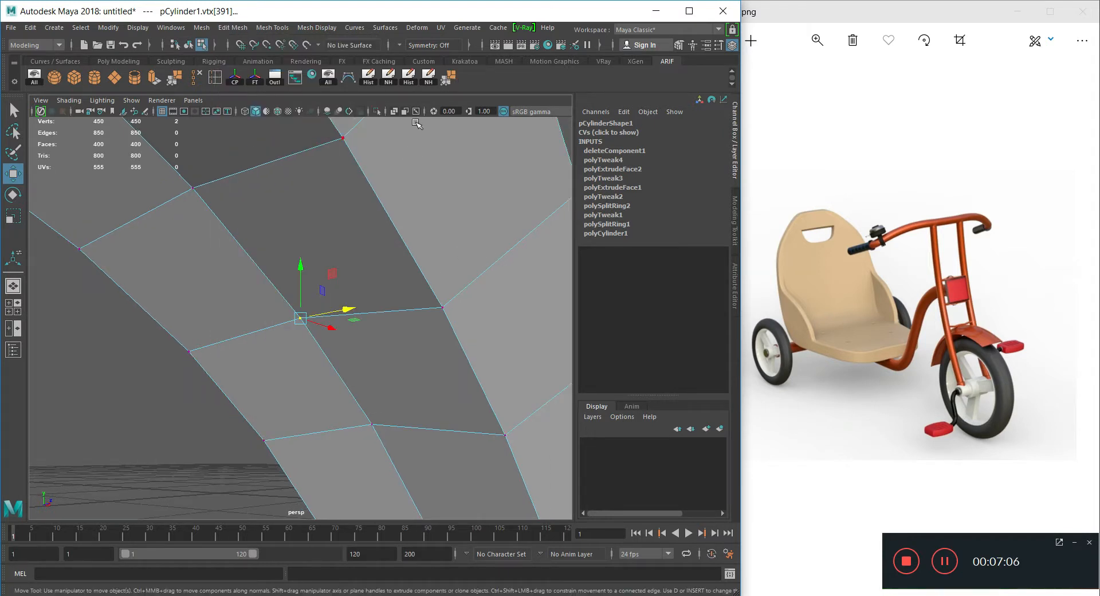
left_click(449, 76)
left_click_drag(179, 174, 237, 227)
key("g")
middle_click_drag(243, 216, 320, 268, "alt")
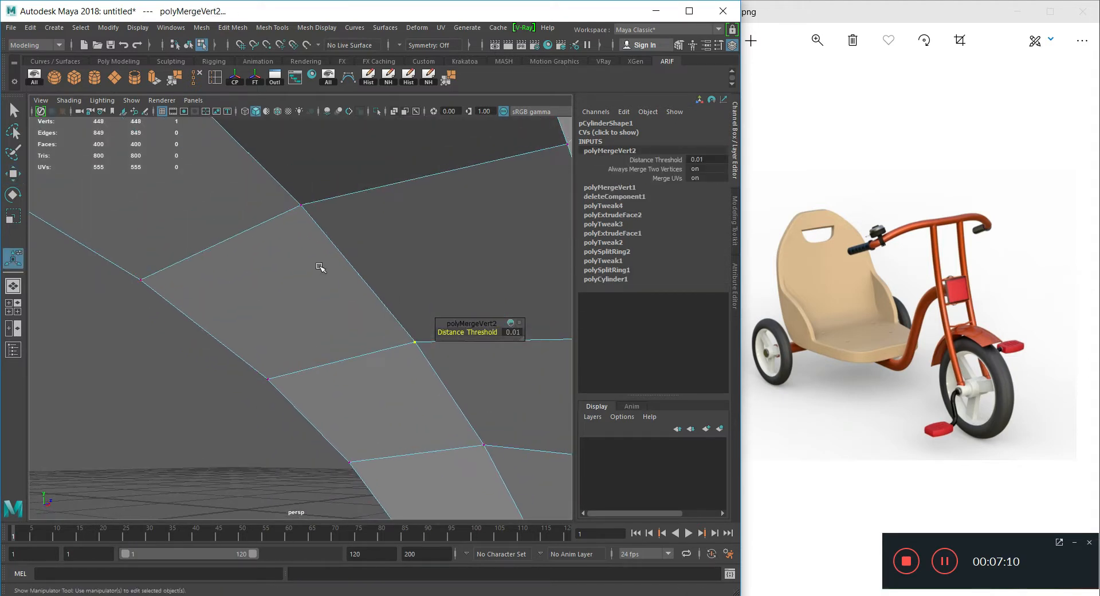
Check the ring in wireframe, return to shaded display and merge the next overlapping vertex pairs along the side-face loop.
key("4")
left_click_drag(311, 240, 332, 213, "alt")
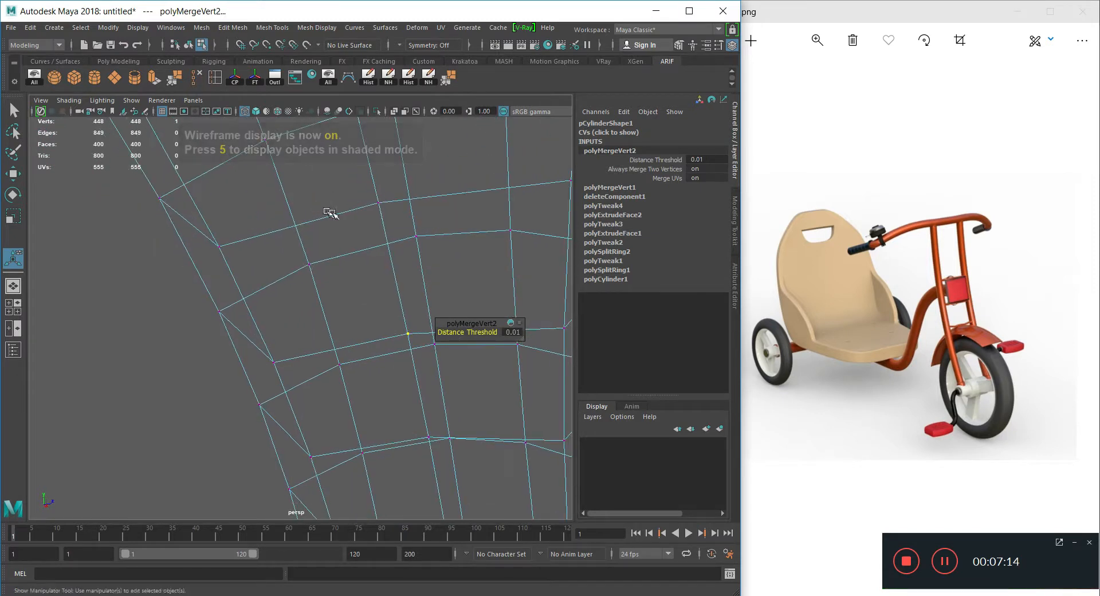
key("5")
left_click(380, 201)
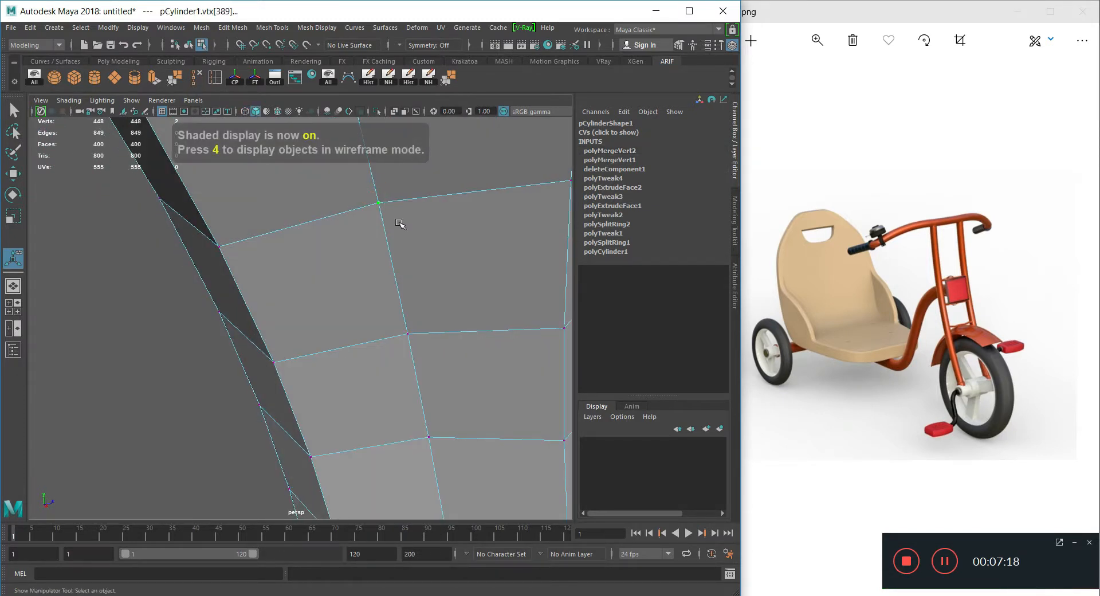
left_click_drag(400, 223, 386, 260, "alt")
key("g")
left_click_drag(255, 169, 373, 283)
key("g")
key("g")
Continue around the tyre ring, merging each remaining pair of overlapping vertices on the loop.
scroll(376, 287, "up", 5)
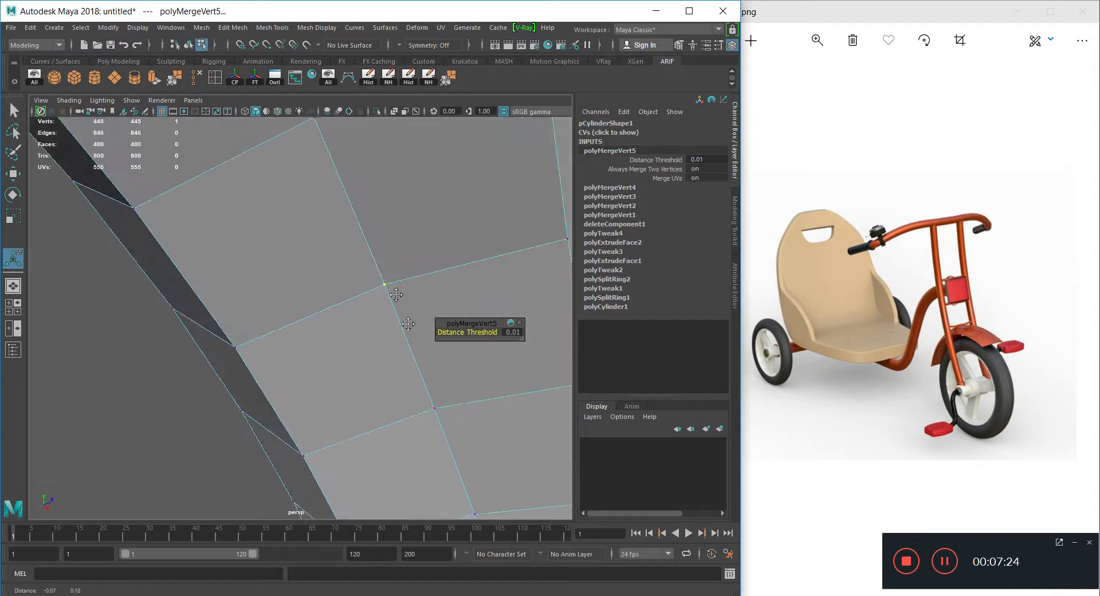
scroll(376, 289, "down", 2)
middle_click_drag(375, 288, 346, 297, "alt")
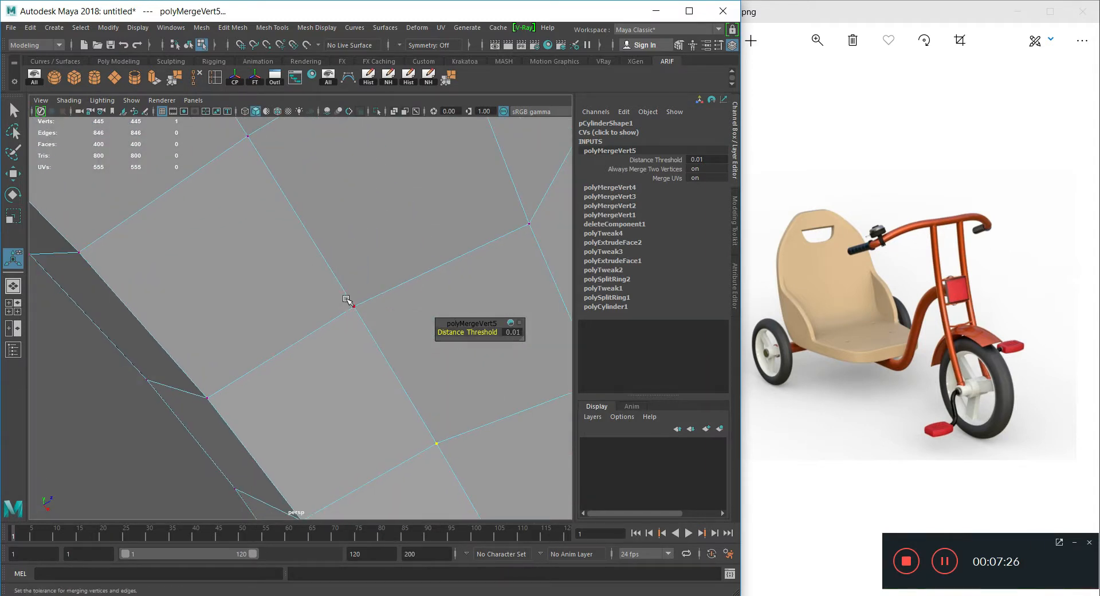
left_click_drag(346, 298, 365, 319)
key("g")
middle_click_drag(336, 263, 355, 301, "alt")
left_click_drag(258, 169, 291, 200)
key("g")
middle_click_drag(304, 224, 335, 265, "alt")
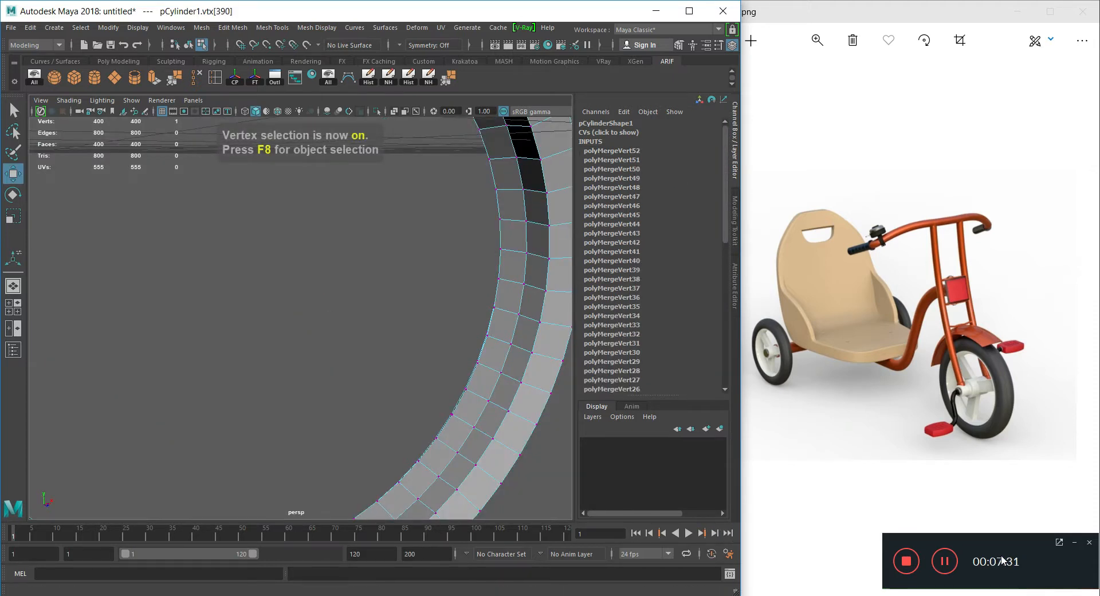
Select the edge loop along the tyre ring's inner side and examine the merged mesh from several angles.
left_click(1074, 542)
left_click_drag(396, 348, 512, 441, "alt")
right_click_drag(444, 284, 347, 325)
left_click_drag(347, 326, 255, 269, "alt")
right_click_drag(255, 269, 347, 325, "alt")
left_click_drag(347, 325, 368, 266, "alt")
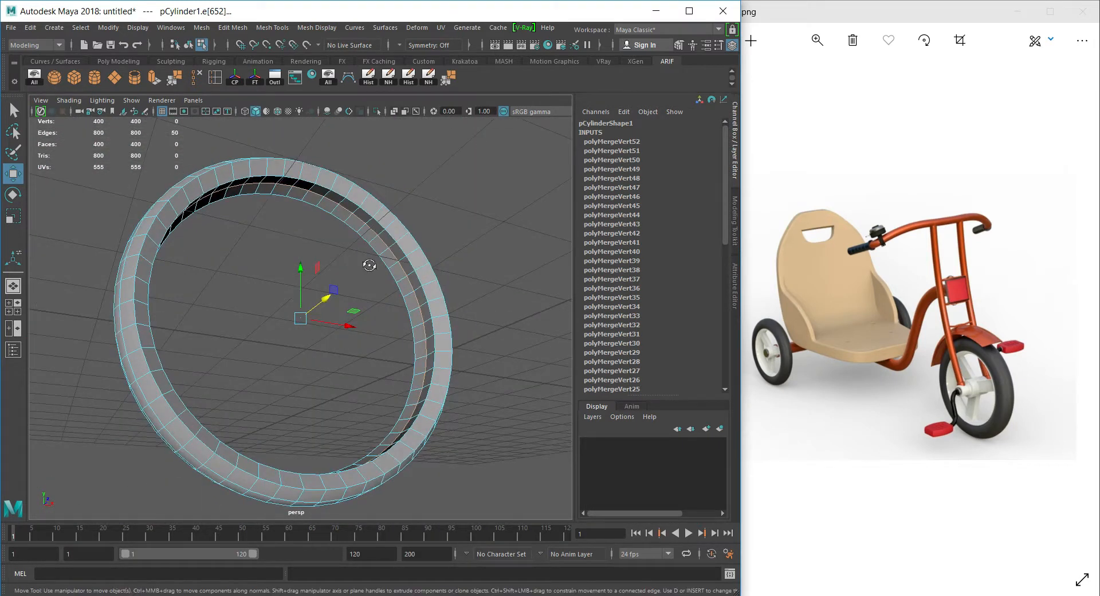
right_click_drag(368, 265, 393, 337, "alt")
left_click_drag(392, 336, 285, 322, "alt")
key("r")
key("w")
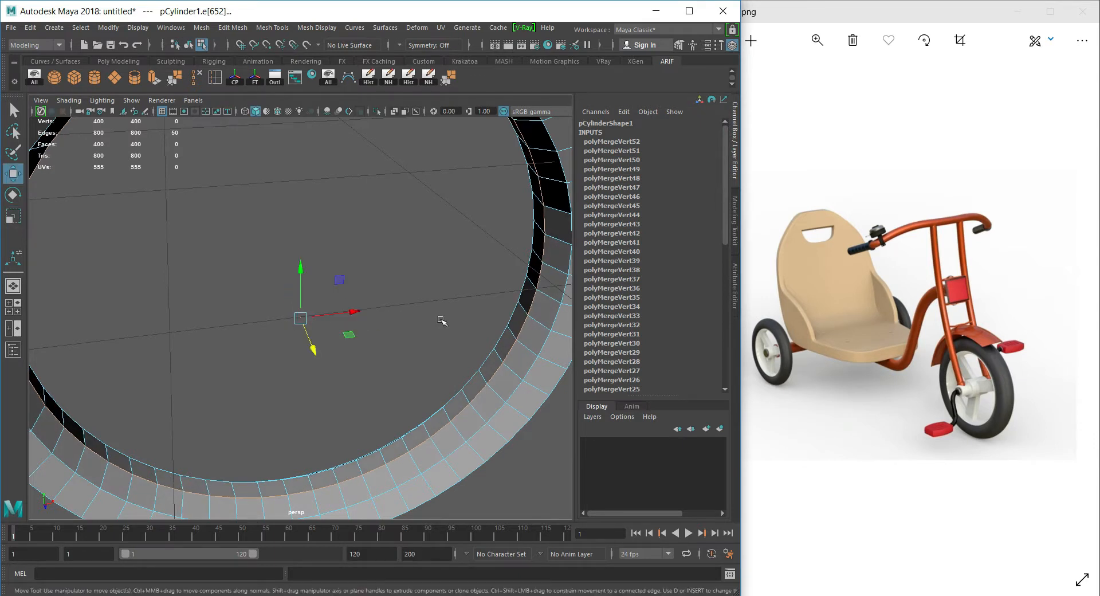
Return to object mode, preview the tyre ring smoothed, restore the unsmoothed display and inspect the ring from around.
key("F8")
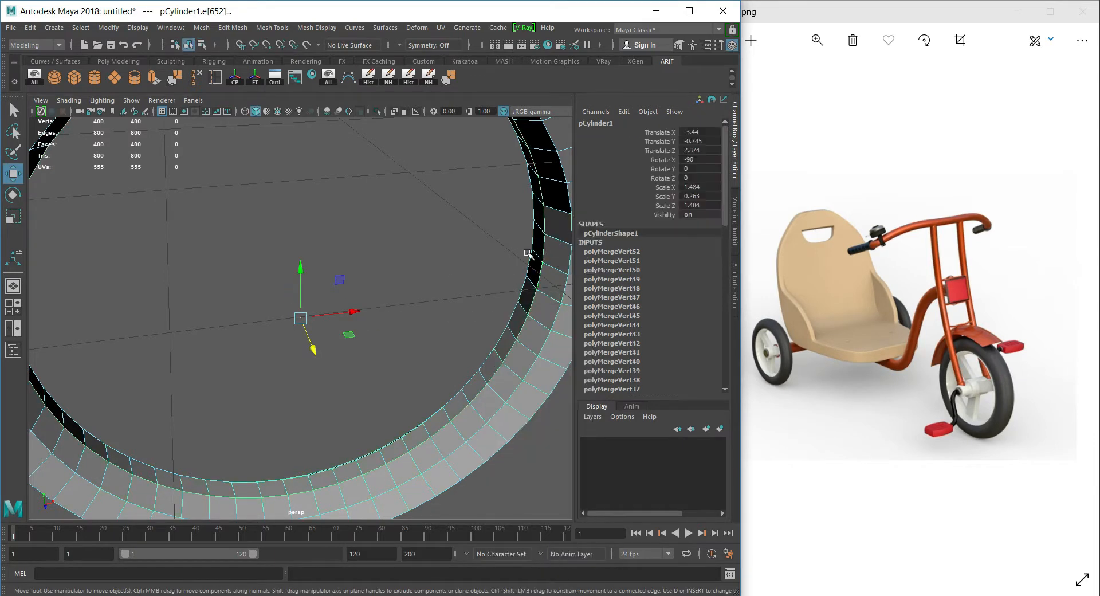
key("f")
left_click(484, 393)
left_click_drag(484, 393, 406, 358, "alt")
left_click(424, 365)
key("3")
left_click(478, 394)
left_click_drag(445, 407, 444, 365, "alt")
left_click(437, 363)
key("1")
right_click_drag(437, 363, 574, 385, "alt")
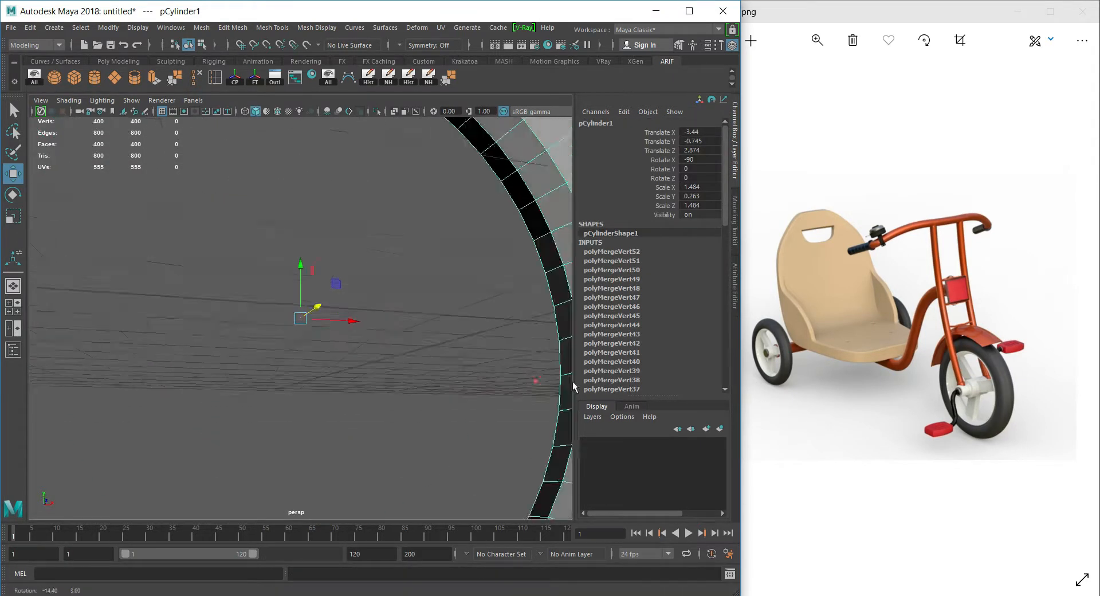
middle_click_drag(575, 385, 67, 380, "alt")
left_click_drag(46, 378, 188, 390, "alt")
right_click_drag(189, 389, 168, 391, "alt")
middle_click_drag(167, 392, 266, 356, "alt")
right_click_drag(266, 357, 242, 317, "alt")
middle_click_drag(243, 317, 349, 299, "alt")
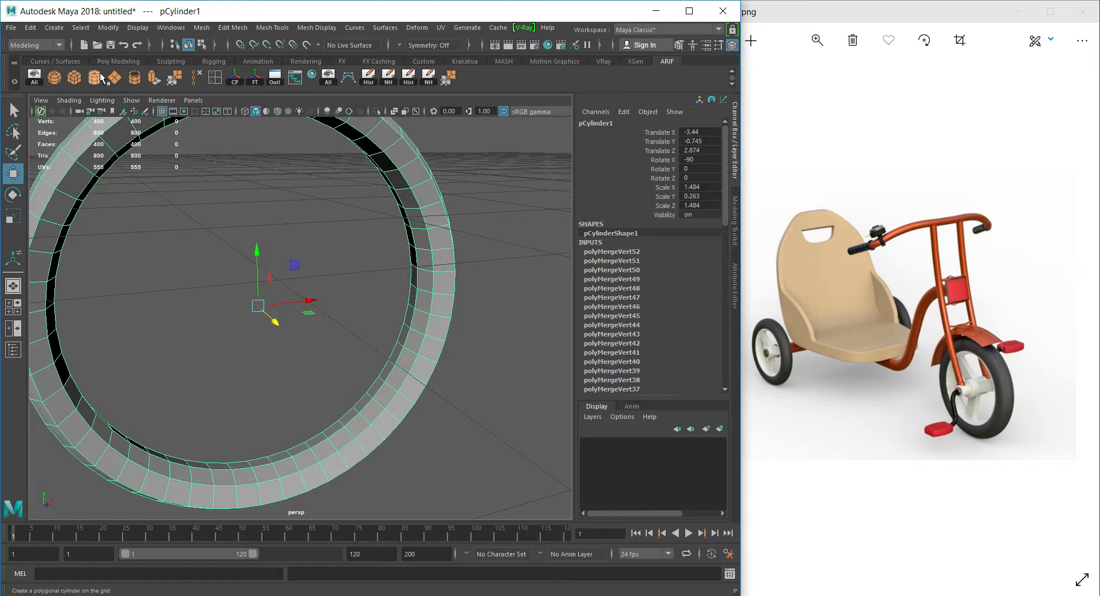
left_click(75, 78)
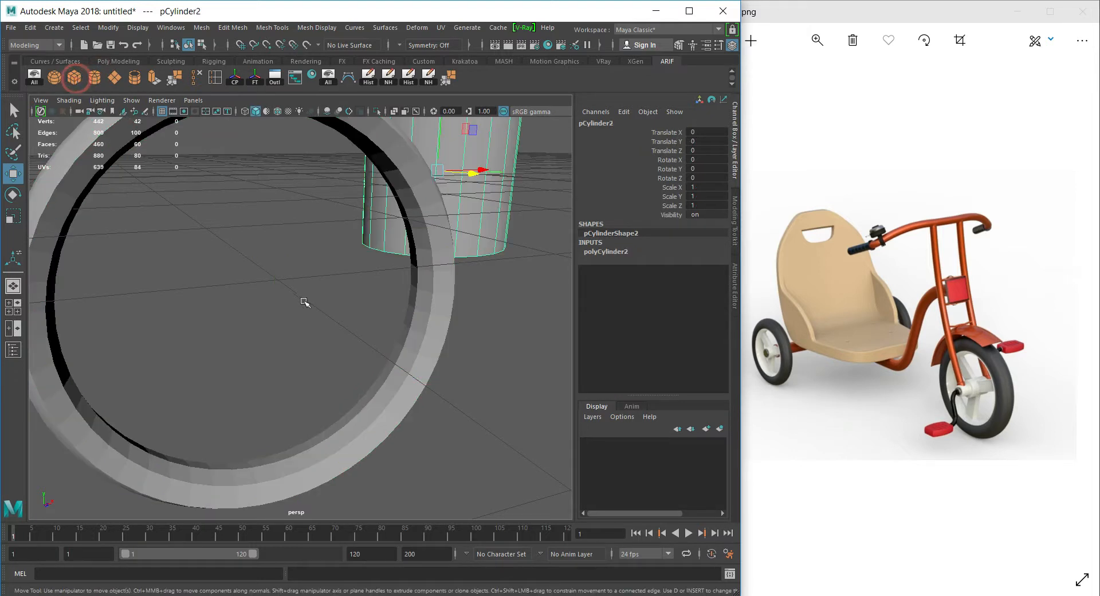
key("Delete")
left_click(439, 200)
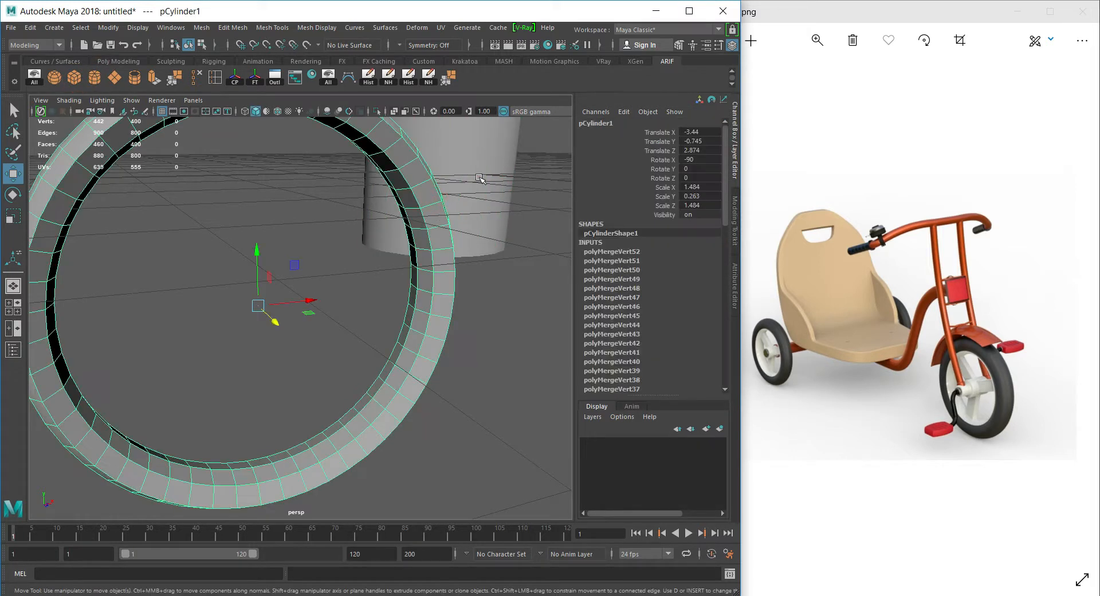
left_click(481, 178)
key("Delete")
Create a polygon cube, move it to the lower inner edge of the tyre ring and scale it uniformly to 0.211.
left_click(71, 79)
right_click_drag(376, 362, 267, 256, "alt")
left_click_drag(352, 242, 269, 367)
key("f")
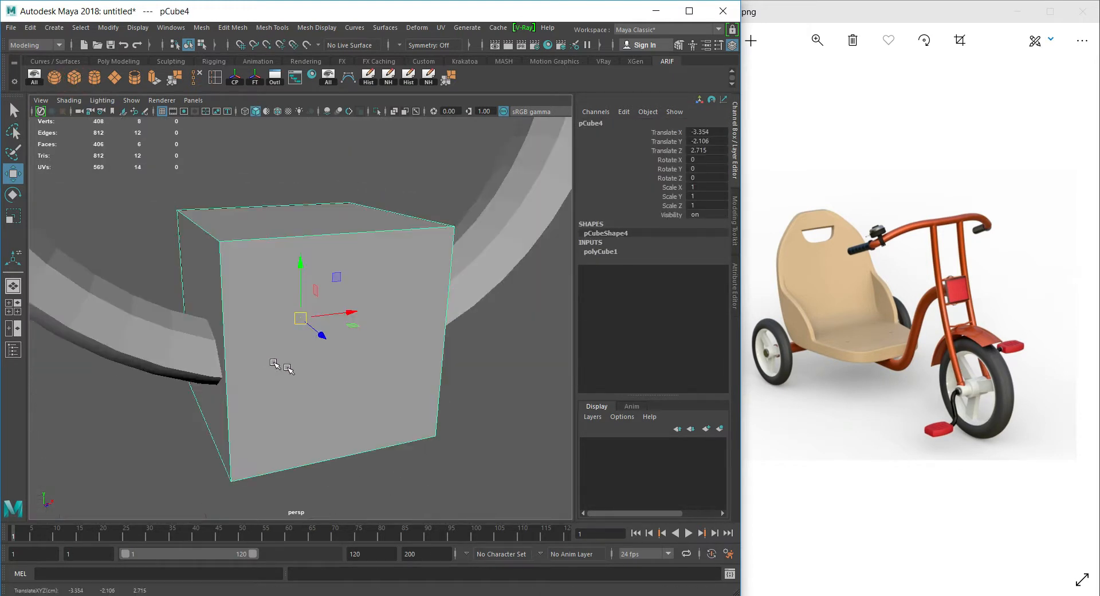
key("r")
left_click_drag(300, 318, 165, 339)
key("w")
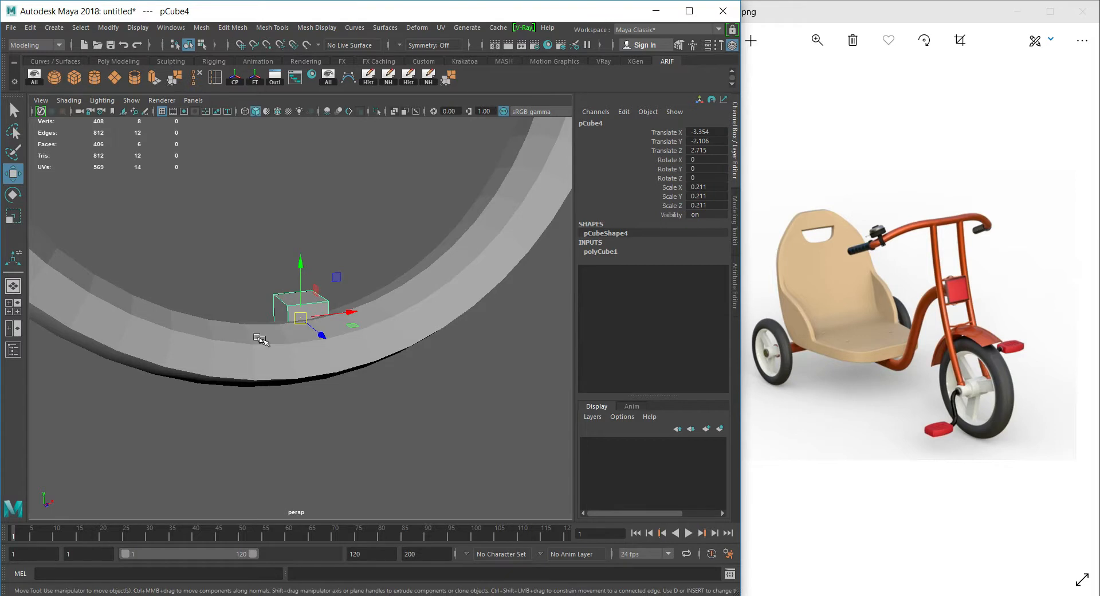
In the front view, create a polygon cylinder, rotate it 90 degrees about X and move it to the tyre ring's centre.
key("space")
key("space")
scroll(245, 389, "down", 10)
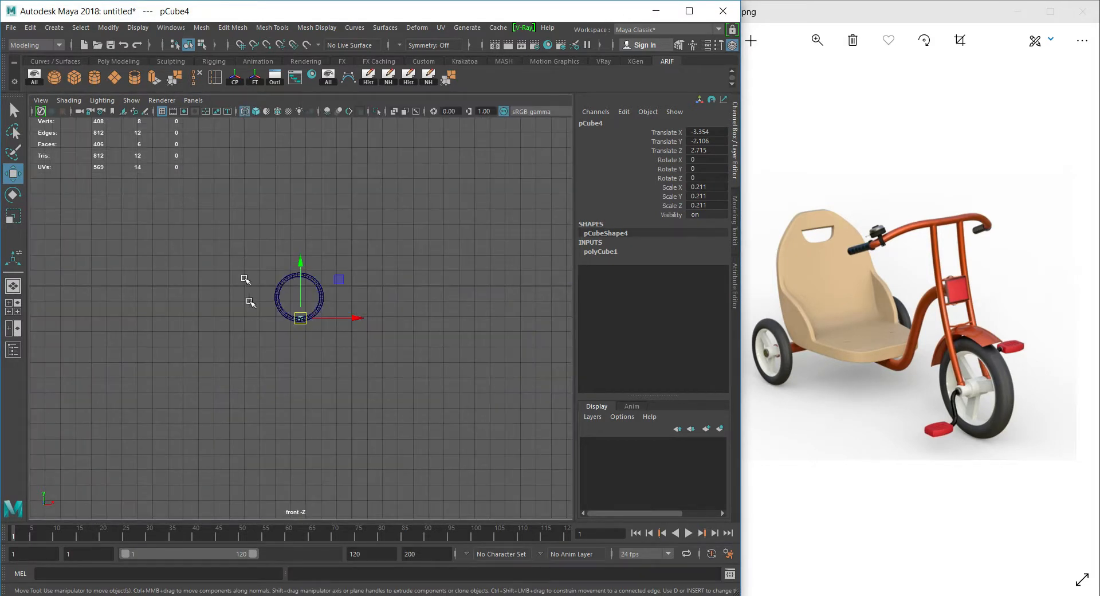
scroll(251, 302, "up", 8)
middle_click_drag(296, 229, 310, 294, "alt")
scroll(310, 293, "up", 4)
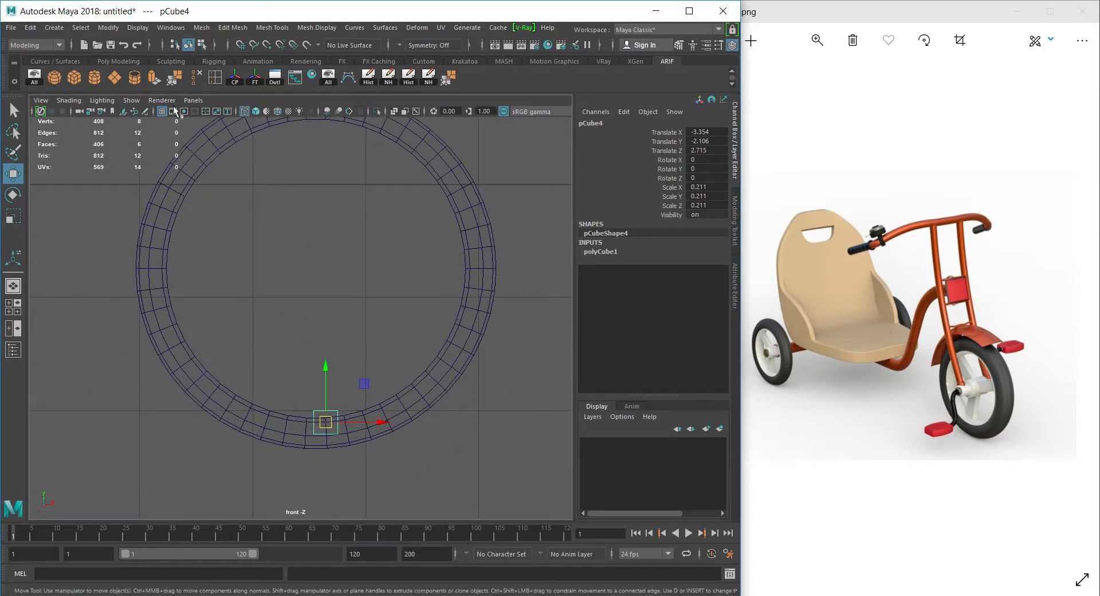
left_click(94, 77)
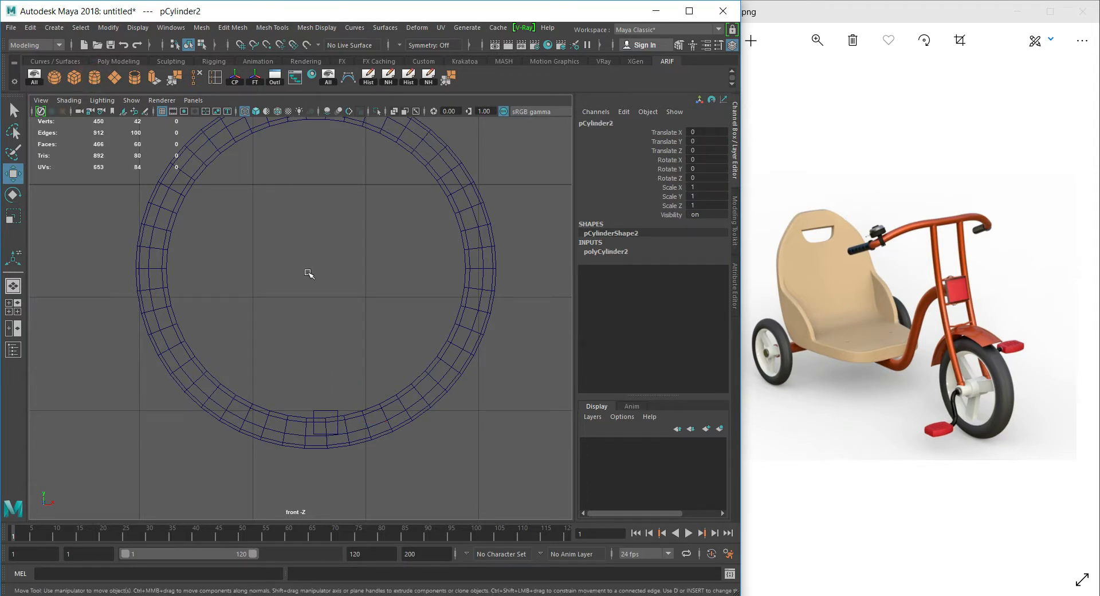
middle_click_drag(350, 307, 317, 233)
key("e")
left_click_drag(365, 148, 384, 221)
key("w")
middle_click_drag(378, 215, 376, 261)
Centre the cylinder in the ring at X -3.451, Y -0.741 and scale it uniformly to 0.18 as the wheel hub.
key("r")
key("ctrl+z")
left_click_drag(319, 262, 435, 243)
key("w")
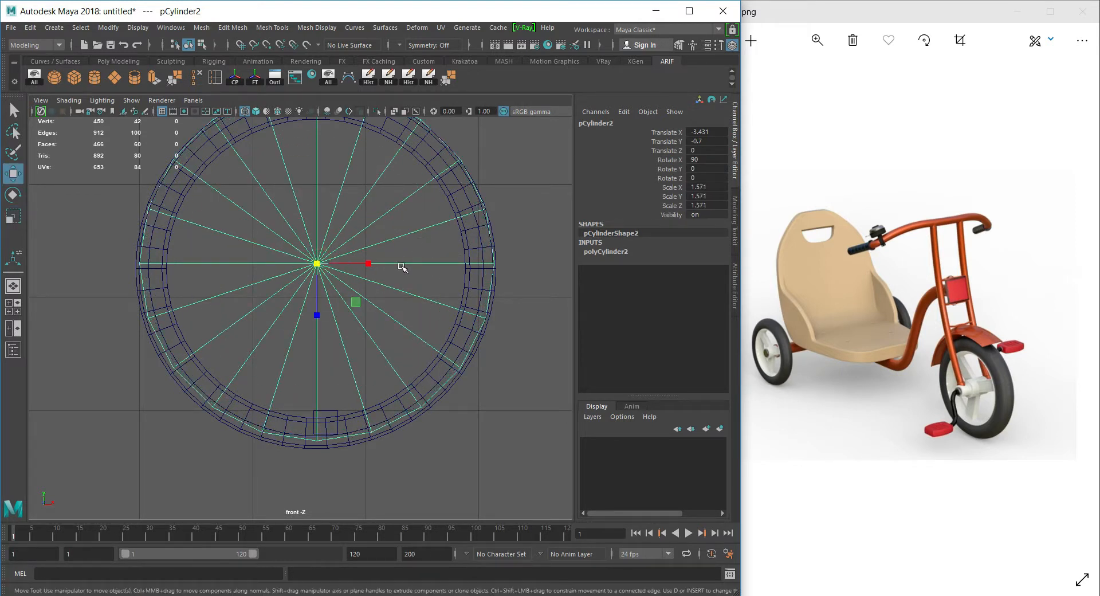
left_click_drag(319, 265, 32, 310)
key("r")
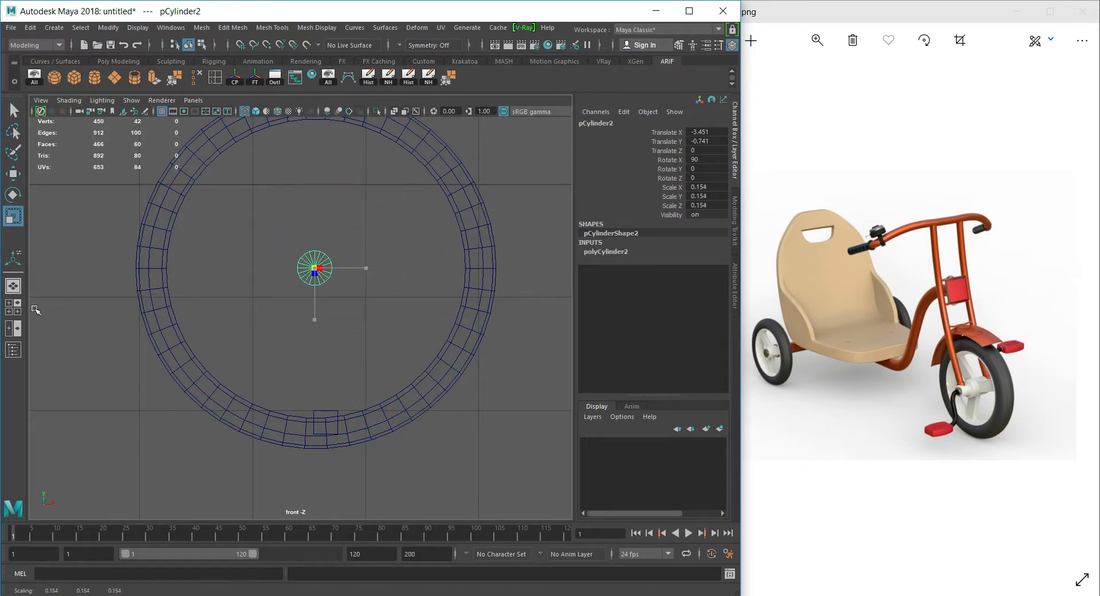
Move the cube just below the hub centre, scale it to 0.135 and stretch it to 0.625 in Y as a spoke.
key("w")
left_click(314, 411)
left_click(323, 411)
left_click_drag(326, 422, 313, 287)
key("r")
middle_click_drag(382, 356, 374, 354)
left_click_drag(315, 242, 314, 120)
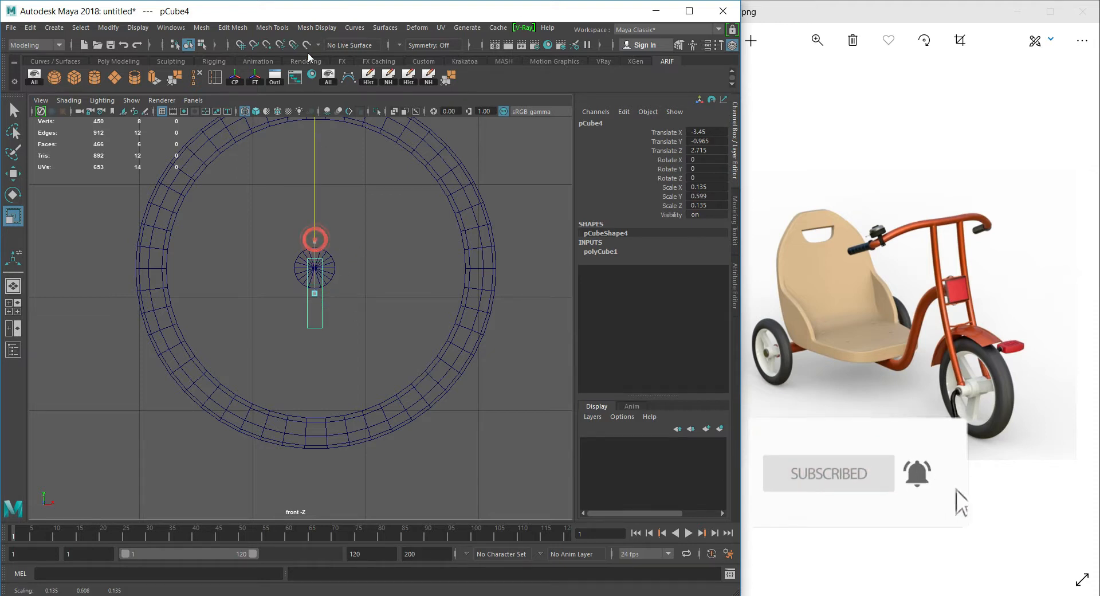
Try to move the spoke cube's pivot up to the hub centre.
key("d")
left_click_drag(315, 282, 315, 265)
key("ctrl+z")
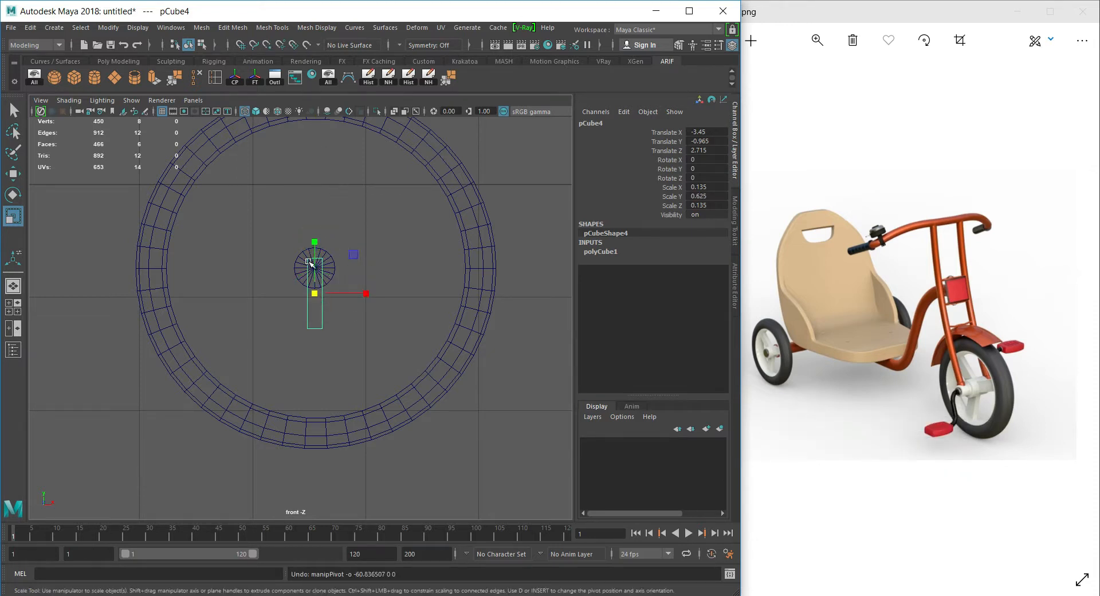
key("w")
key("d")
key("v")
left_click_drag(324, 317, 328, 332)
key("ctrl+z")
key("d")
key("v")
Stretch the spoke to Y scale 1.448, move it to Y -1.467 to reach the tyre ring and snap its pivot to the hub centre.
key("r")
left_click_drag(316, 241, 327, 163)
key("w")
key("r")
left_click_drag(316, 241, 320, 295)
key("w")
key("r")
key("w")
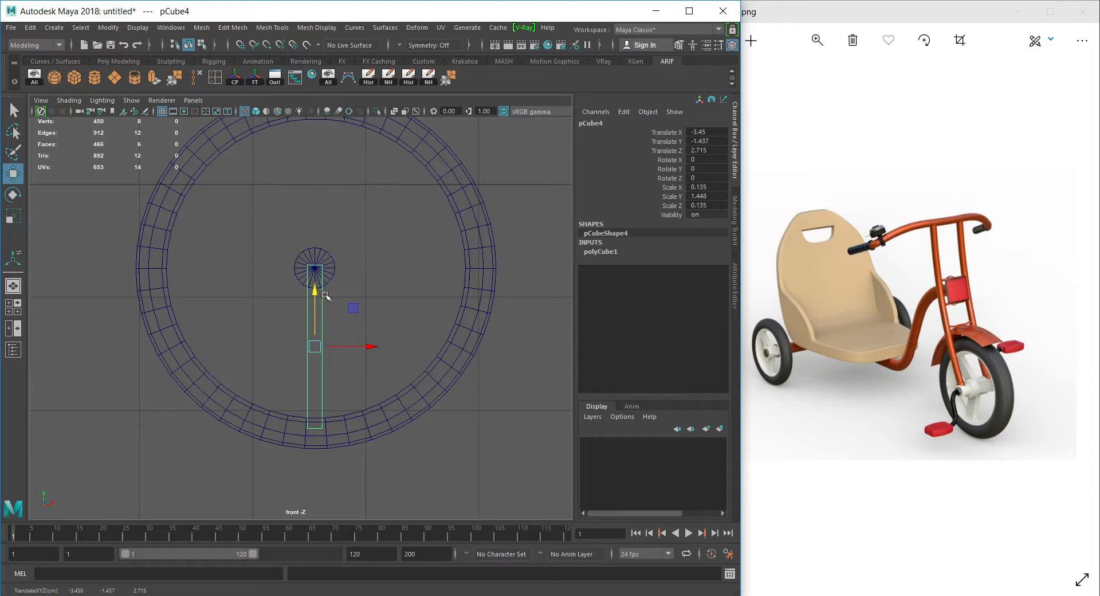
key("d")
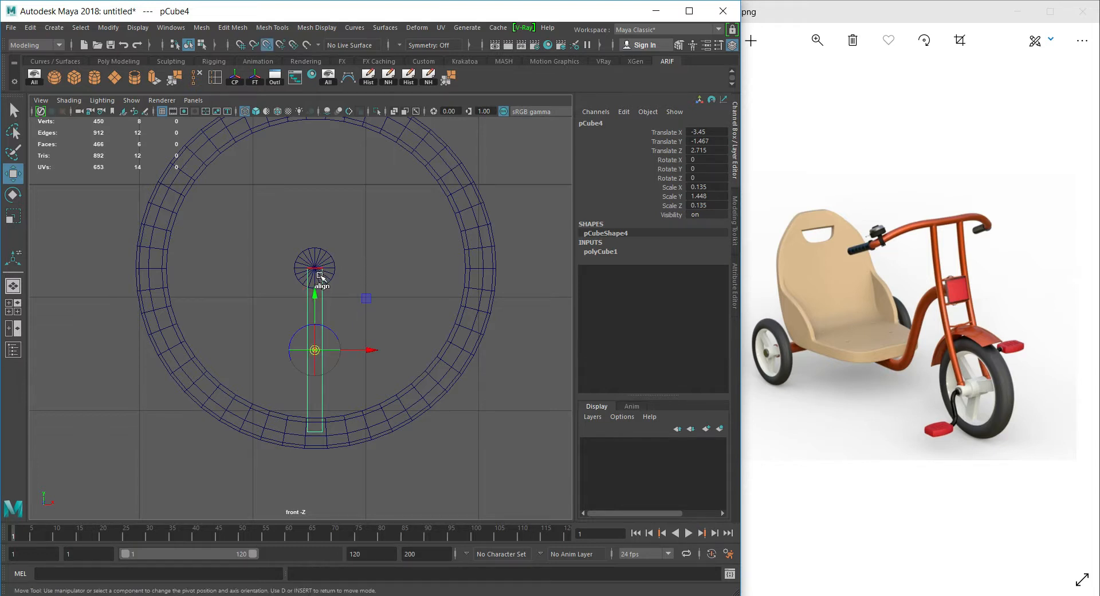
left_click(318, 274)
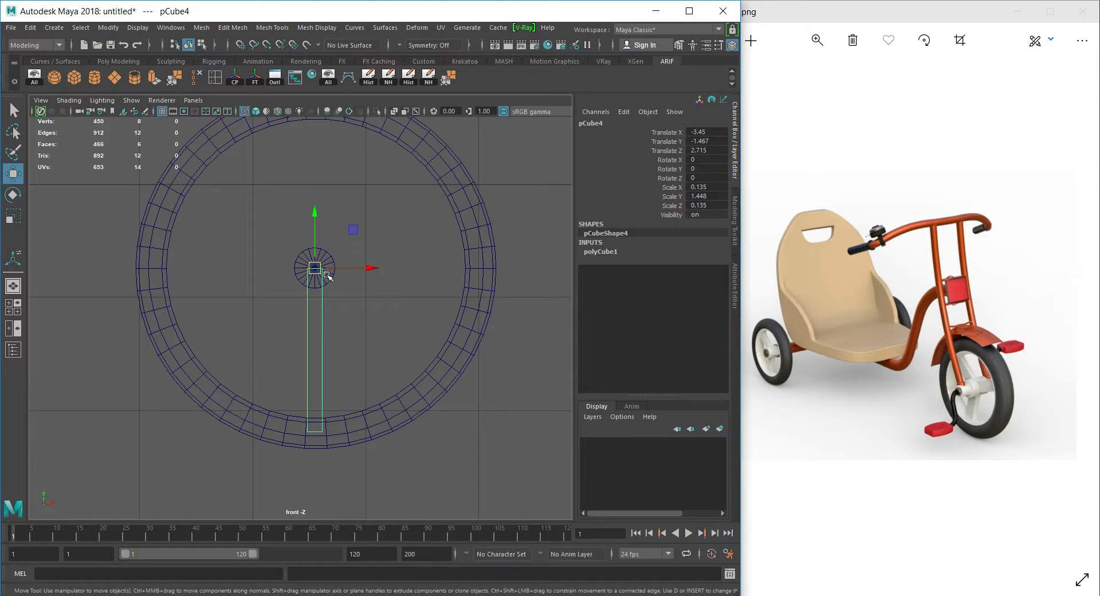
Select the hub cylinder and, in the side view, move it along Z to 2.884 so it sits inside the tyre ring.
key("space")
key("space")
left_click_drag(462, 351, 393, 275, "alt")
key("space")
key("space")
left_click(453, 377)
left_click_drag(359, 287, 379, 319)
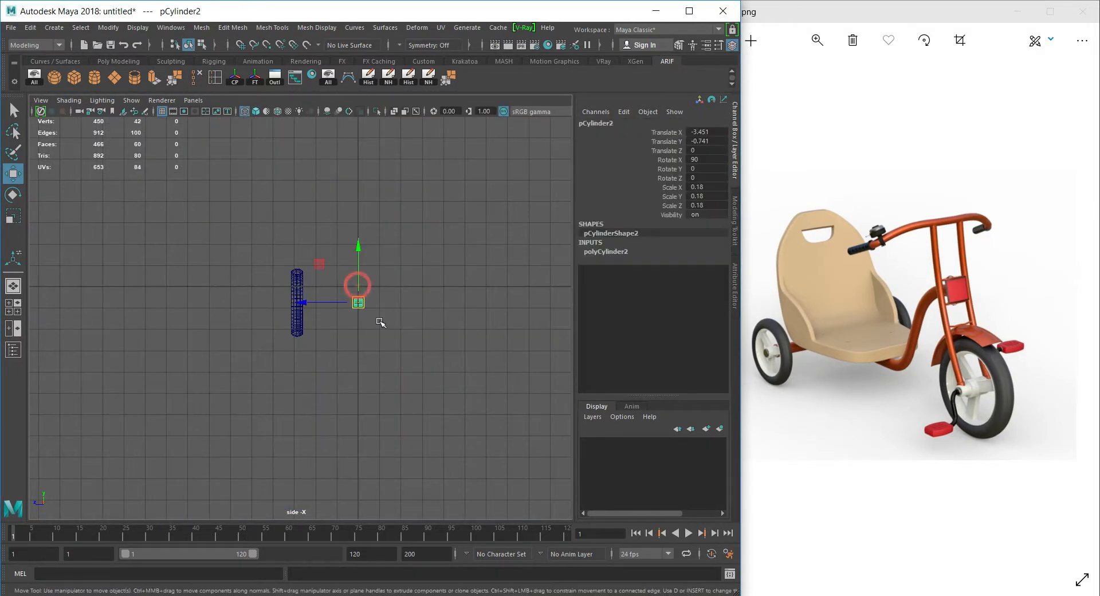
left_click_drag(304, 304, 227, 318)
key("f")
key("space")
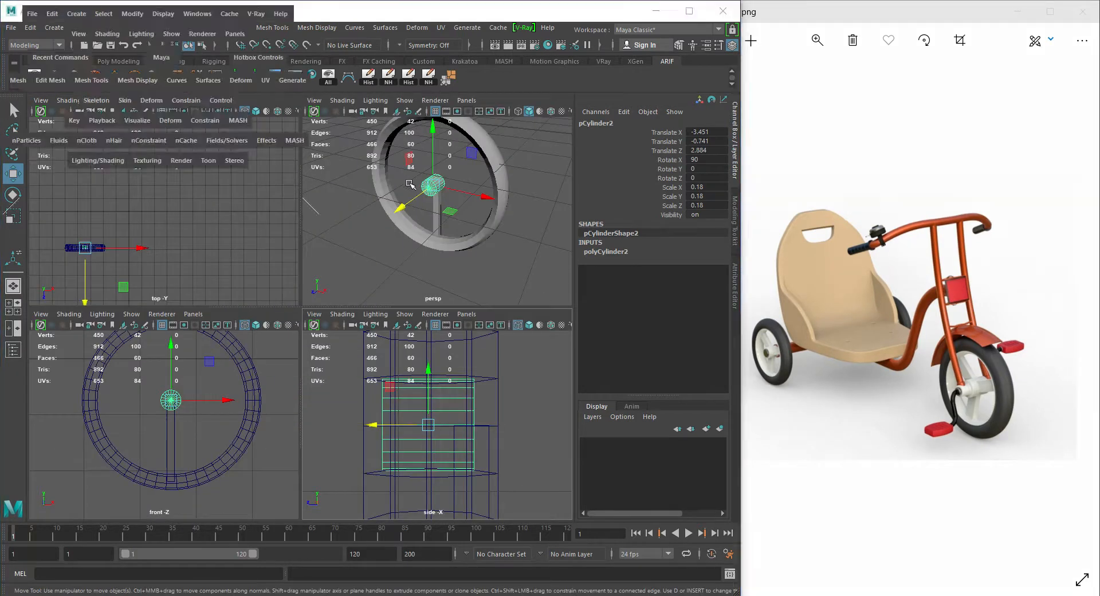
In the side view, select the spoke cube and move it along Z to 2.854 to centre it in the tyre ring.
key("space")
left_click(351, 451)
key("space")
key("space")
key("space")
key("space")
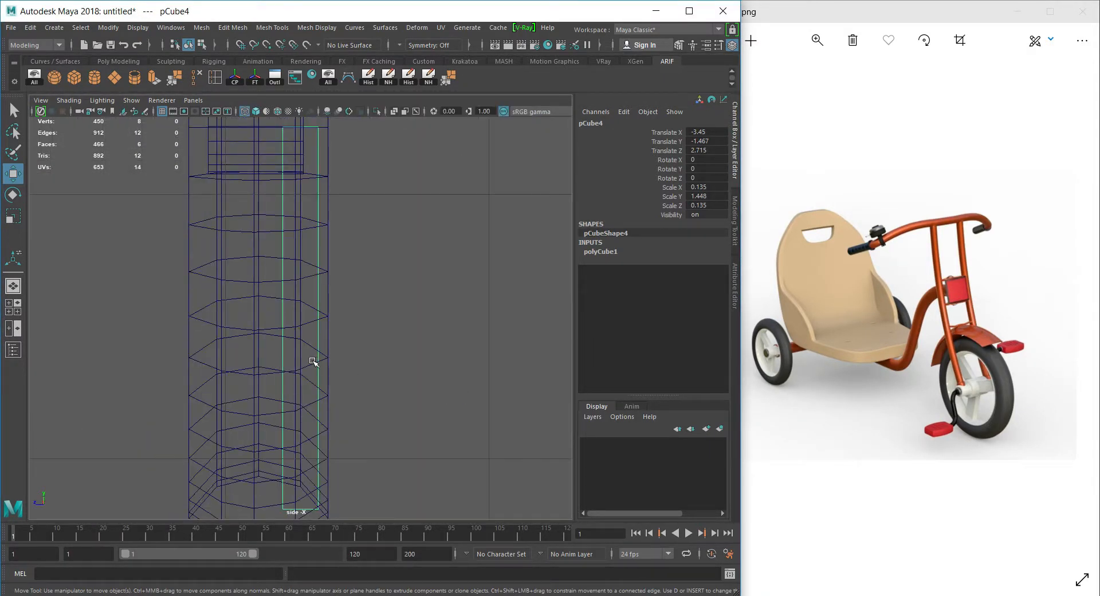
scroll(313, 363, "down", 10)
scroll(321, 336, "up", 3)
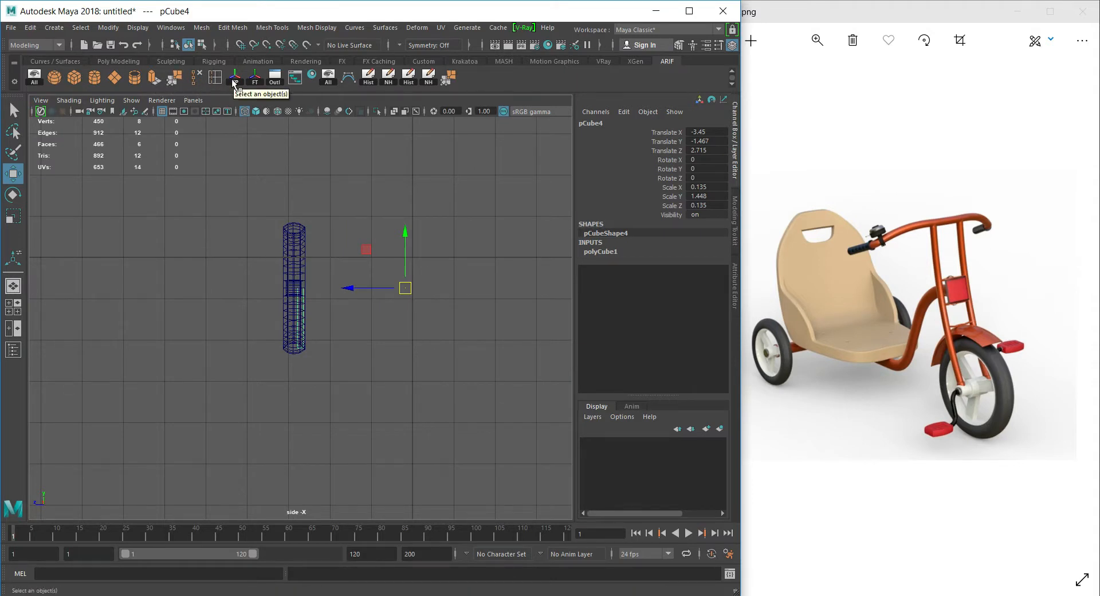
left_click_drag(353, 292, 348, 290)
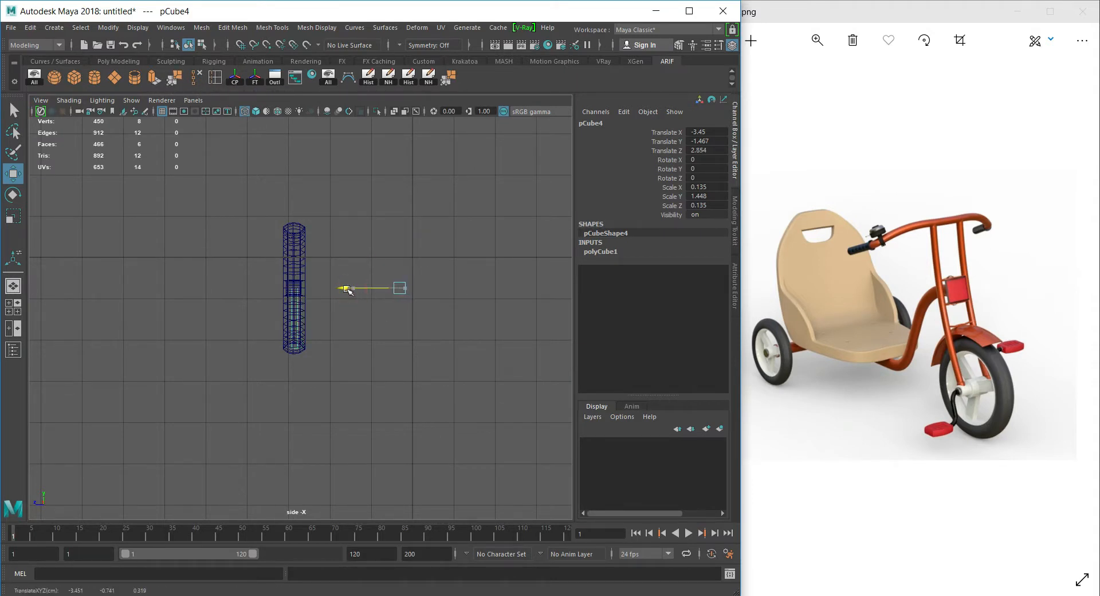
Duplicate the spoke, rotate the copy to -135° in Z about the hub, and repeat the transformed duplicate for a third spoke.
key("space")
key("space")
right_click_drag(341, 400, 314, 305, "alt")
key("ctrl+d")
key("e")
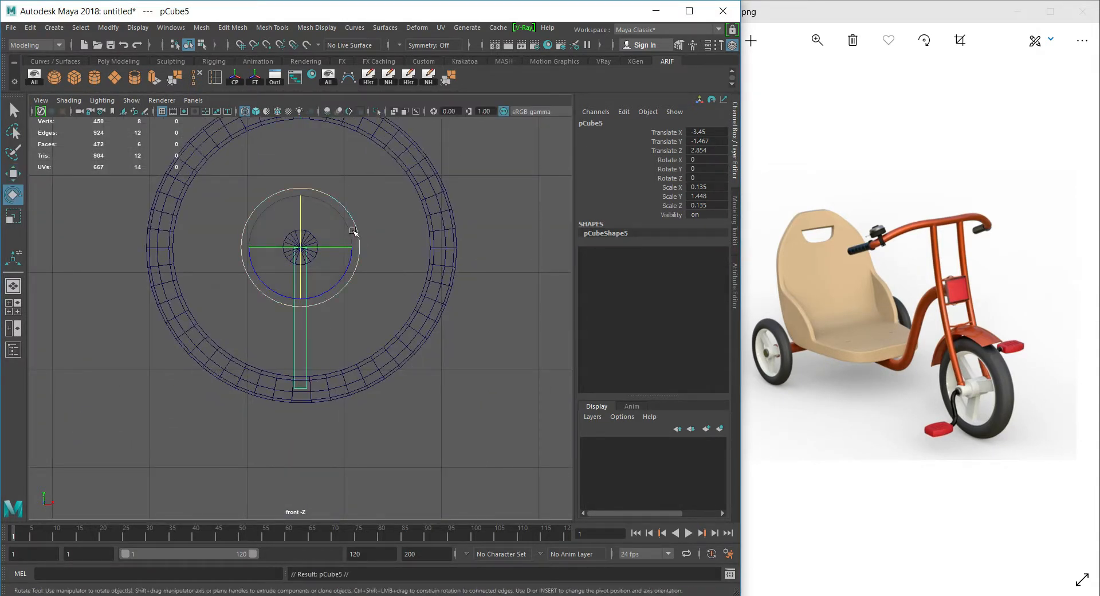
left_click_drag(353, 216, 376, 327)
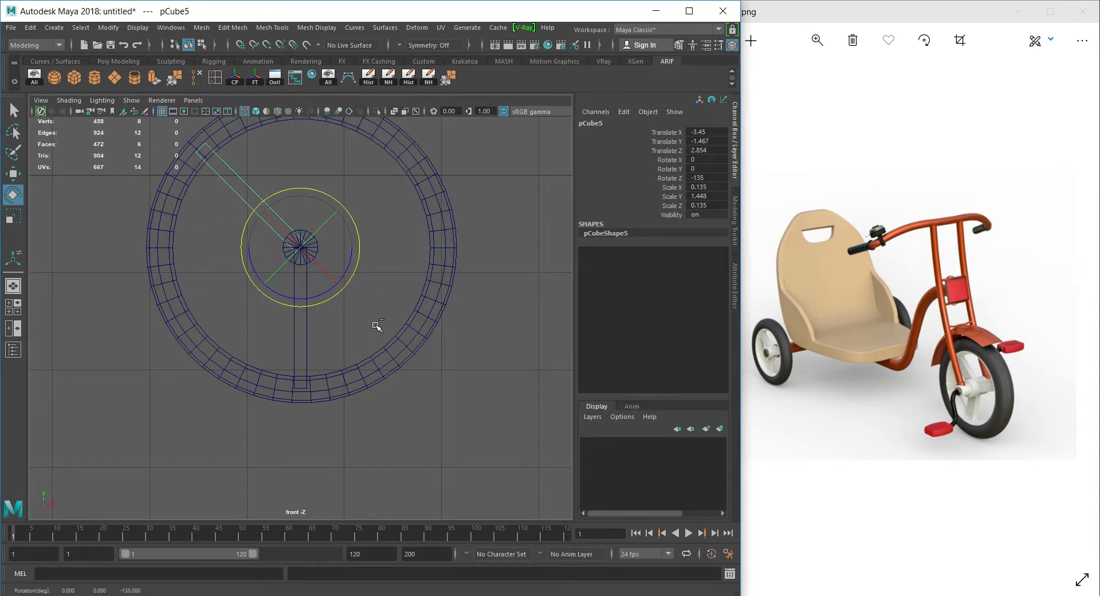
key("shift+d")
key("w")
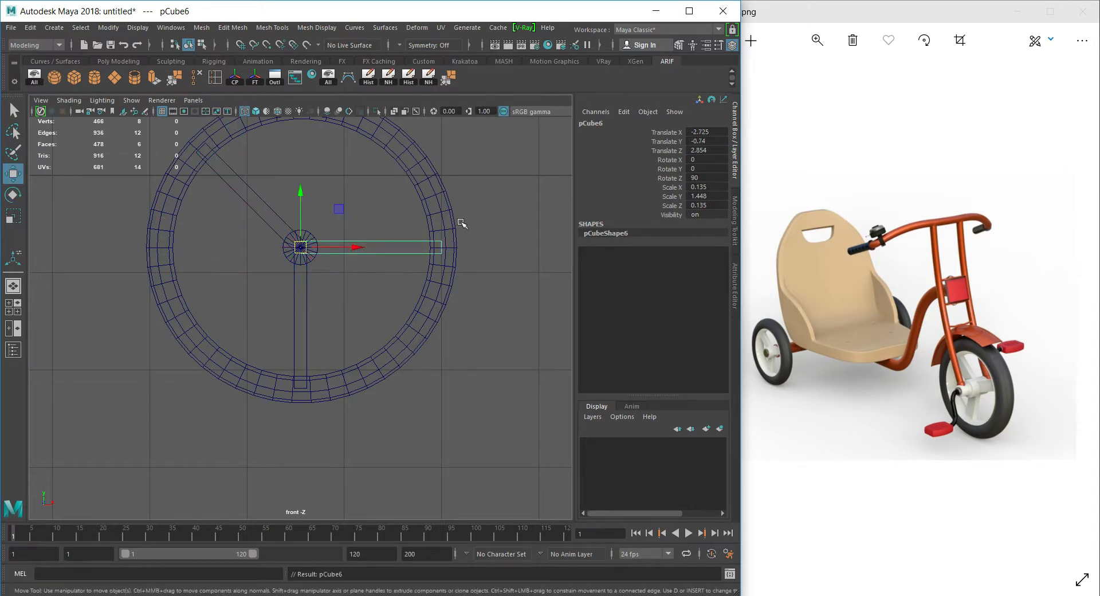
Examine the three spokes in perspective and compare them with the rear wheel enlarged in the reference image.
key("space")
key("space")
left_click_drag(329, 241, 379, 236, "alt")
left_click(380, 238)
right_click_drag(425, 299, 265, 307, "alt")
left_click_drag(266, 307, 289, 320, "alt")
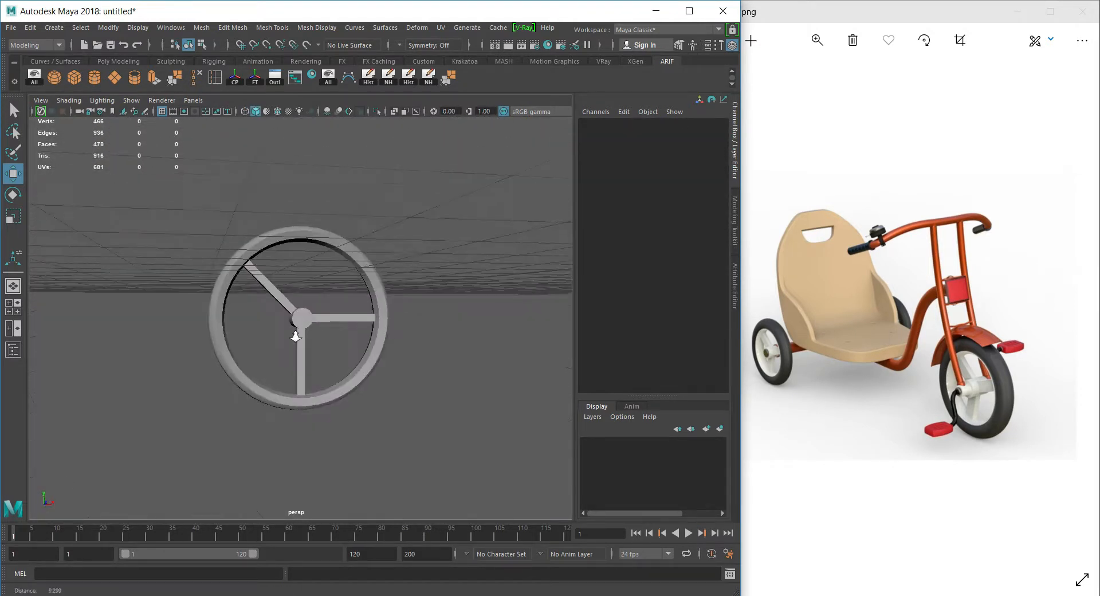
right_click_drag(289, 319, 421, 399, "alt")
left_click_drag(411, 364, 311, 375, "alt")
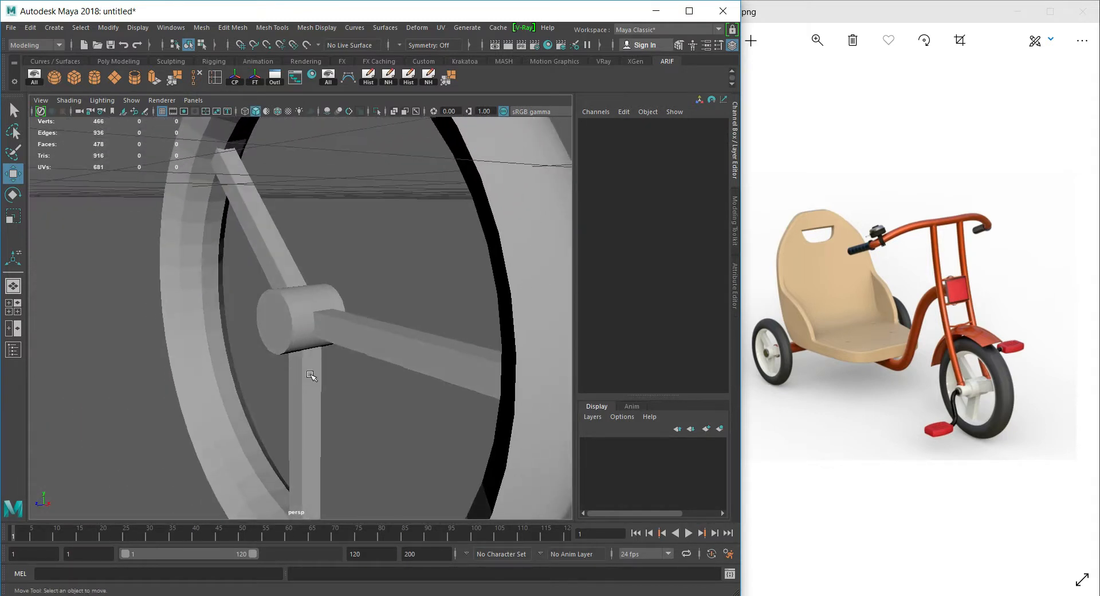
left_click(823, 370)
left_click(817, 41)
left_click_drag(756, 76, 885, 94)
left_click_drag(703, 412, 726, 512)
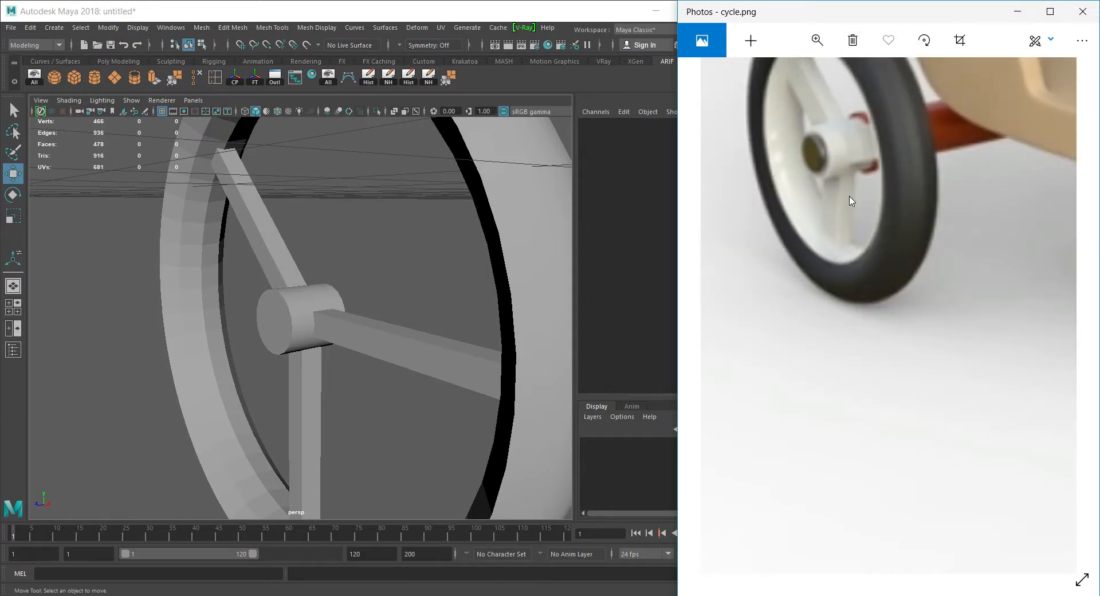
Widen all three spokes in X, scaling the horizontal one to 0.195 and the diagonal one to 0.225.
left_click(291, 437)
left_click_drag(309, 444, 256, 297, "alt")
key("r")
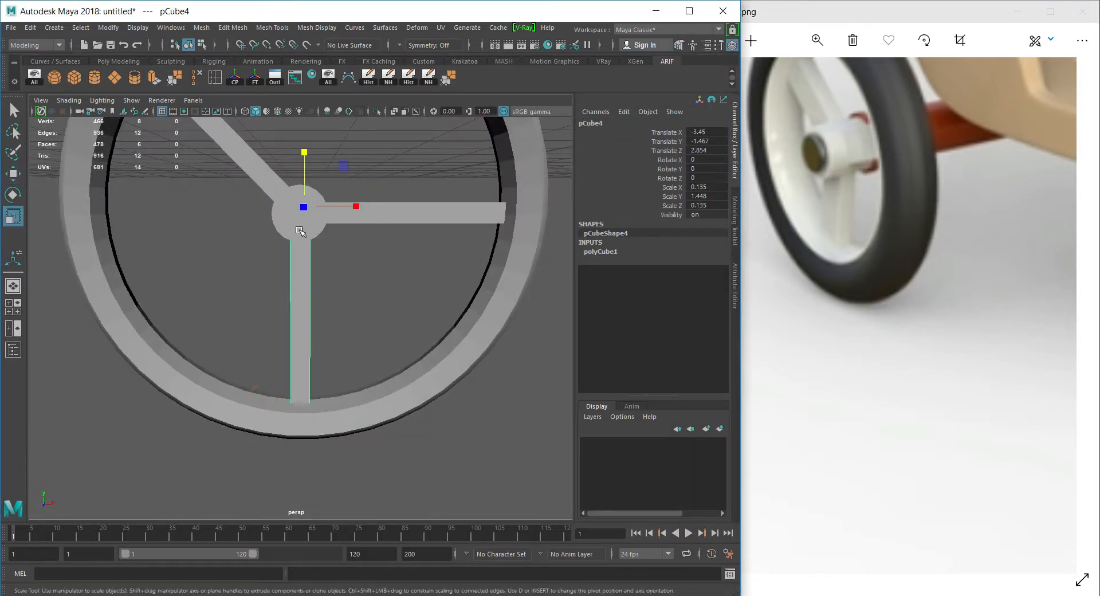
left_click_drag(359, 207, 417, 213)
left_click(417, 213)
left_click_drag(300, 155, 304, 147)
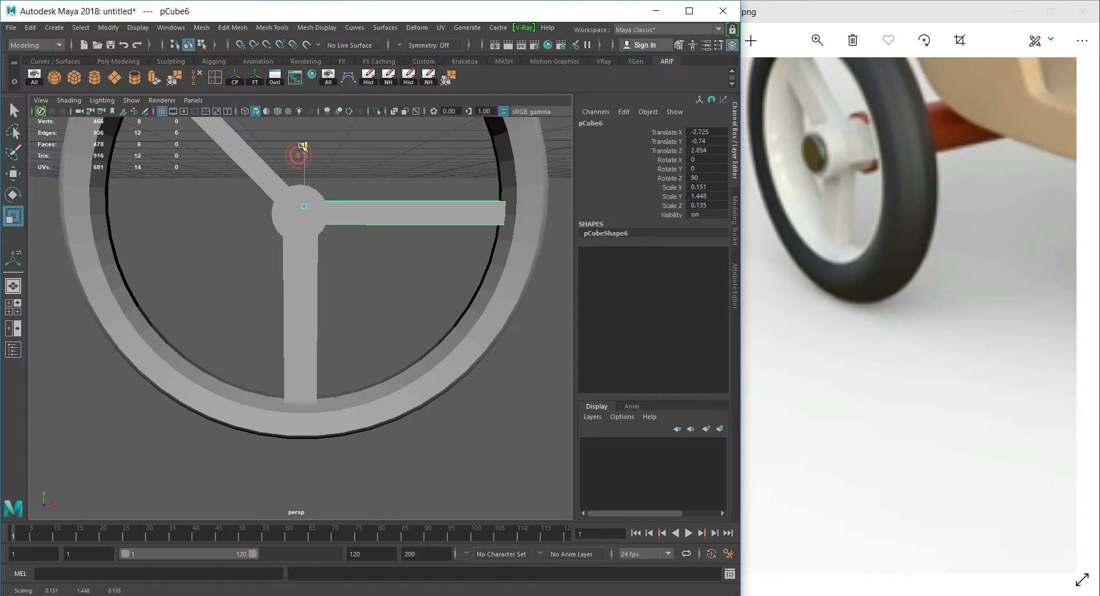
left_click(253, 178)
left_click_drag(274, 237, 248, 248)
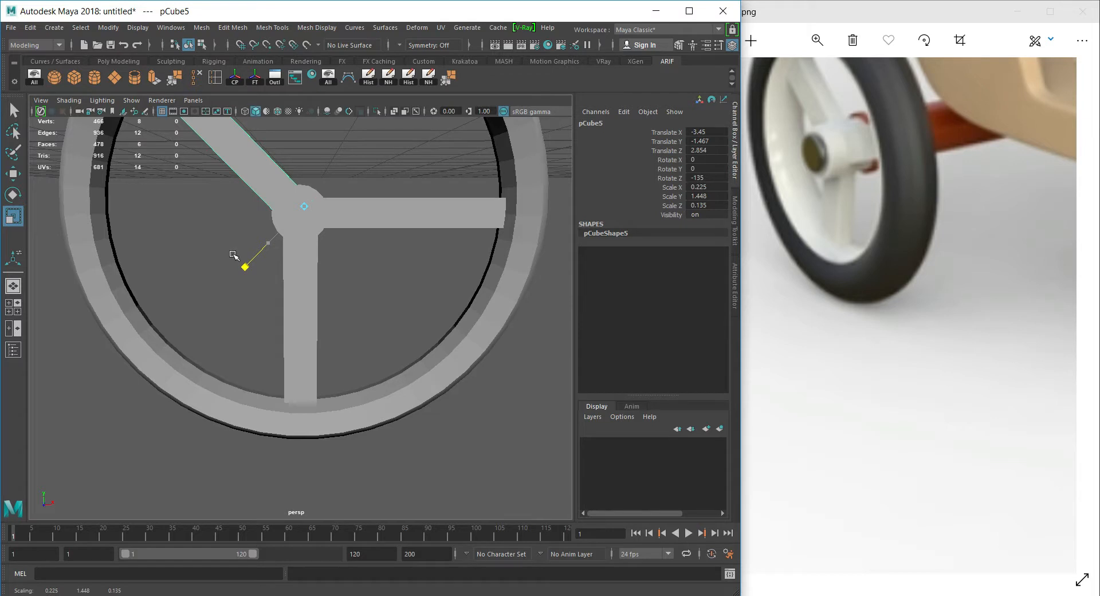
Select the hub cylinder and enlarge it uniformly to a scale of 0.232.
scroll(349, 295, "down", 5)
left_click_drag(349, 294, 321, 281, "alt")
scroll(272, 252, "down", 3)
key("w")
scroll(344, 351, "up", 6)
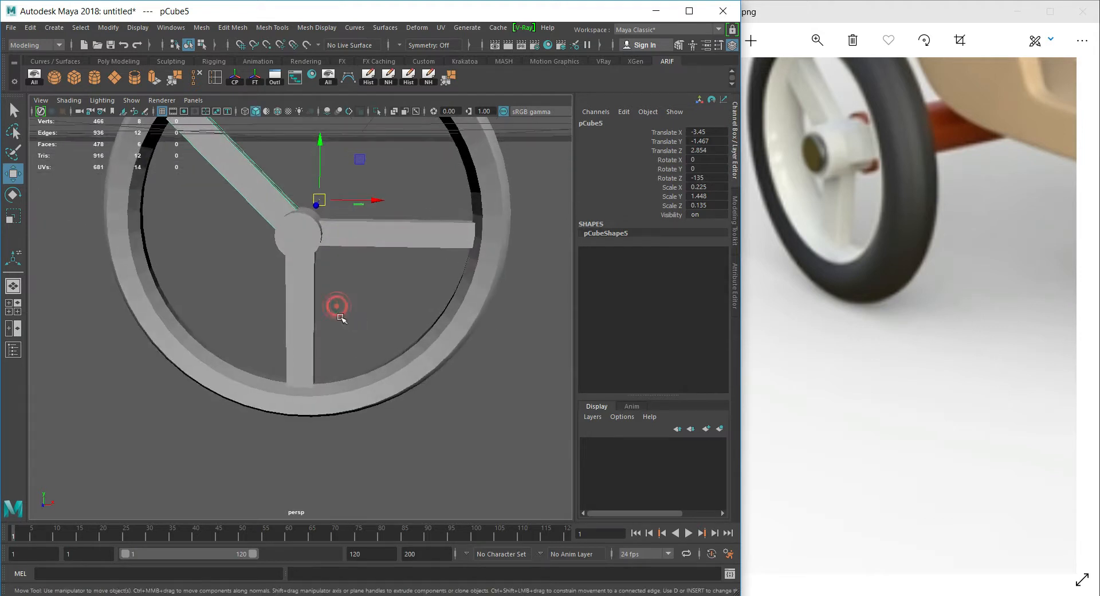
left_click(299, 228)
key("f")
mouse_move(321, 310)
left_mouse_down("alt")
mouse_move(288, 335)
mouse_move(324, 319)
left_mouse_up("alt")
key("r")
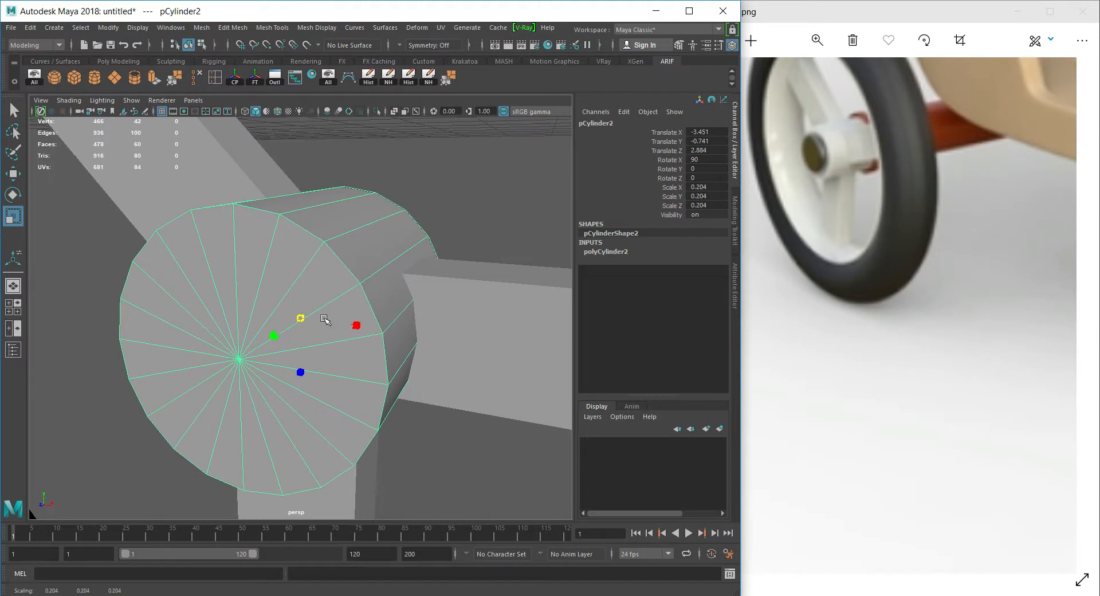
Shorten the hub cylinder to a Y scale of 0.117 and move it to Z 2.843.
key("w")
left_click_drag(261, 243, 275, 342, "alt")
key("r")
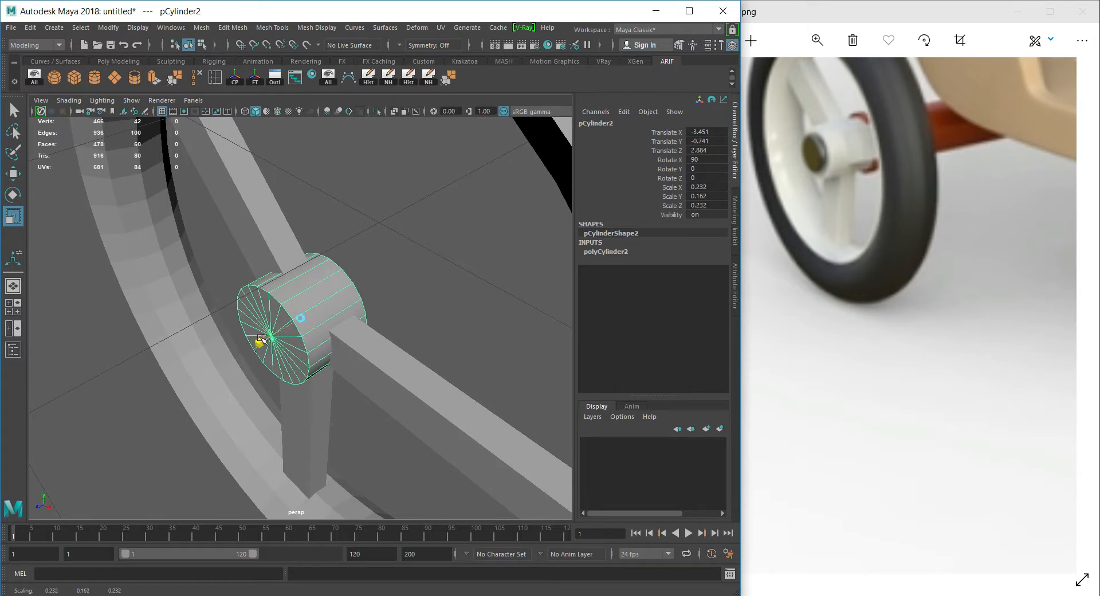
key("w")
left_click_drag(279, 336, 376, 315, "alt")
Select the tyre ring and insert a supporting edge loop around it, close to its side edge.
left_click(427, 235)
scroll(401, 246, "down", 5)
left_click_drag(231, 294, 381, 246, "alt")
left_click(380, 247)
scroll(338, 311, "up", 5)
scroll(338, 310, "up", 2)
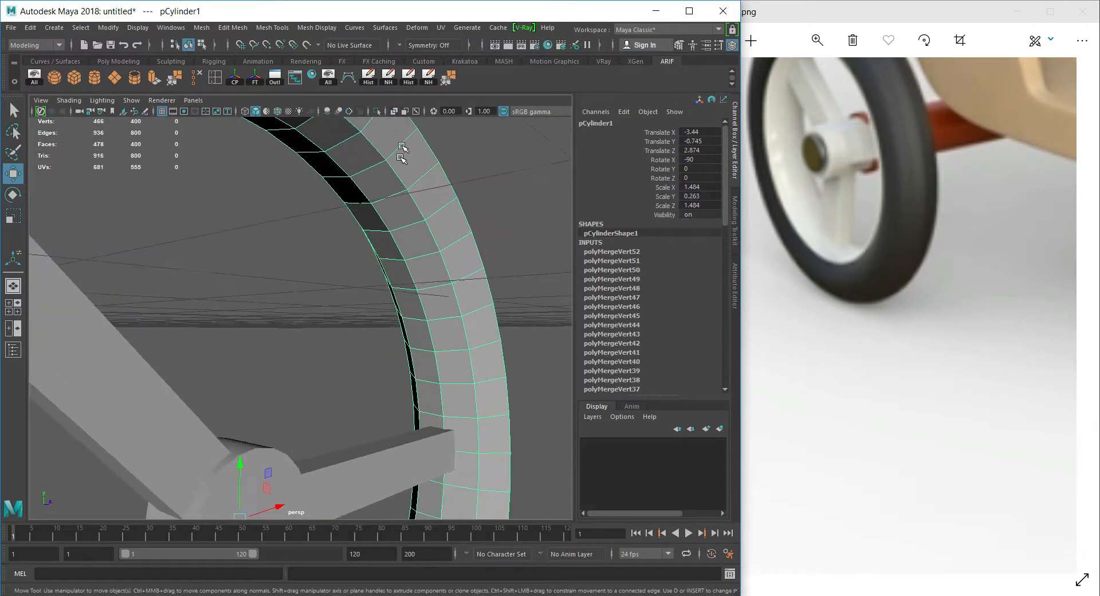
left_click(215, 77)
left_click_drag(401, 217, 368, 311, "alt")
left_click(340, 309)
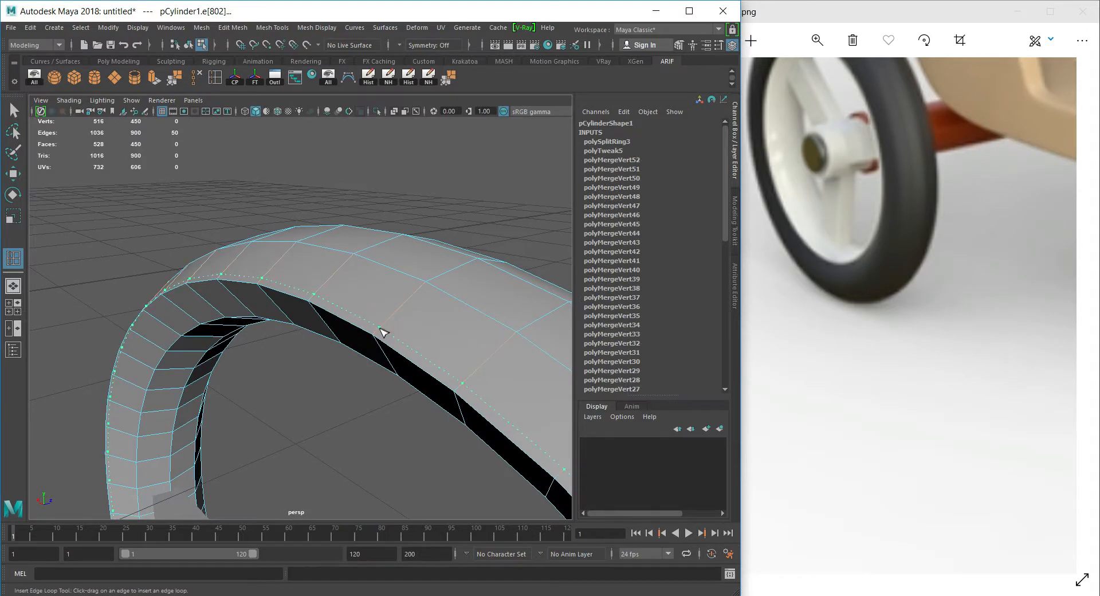
Add further supporting edge loops around the tyre ring close to its remaining side and inner edges.
left_click(380, 350)
left_click_drag(379, 349, 393, 312, "alt")
left_click(380, 272)
left_click_drag(381, 272, 248, 217, "alt")
left_click(246, 261)
left_click_drag(217, 259, 272, 184, "alt")
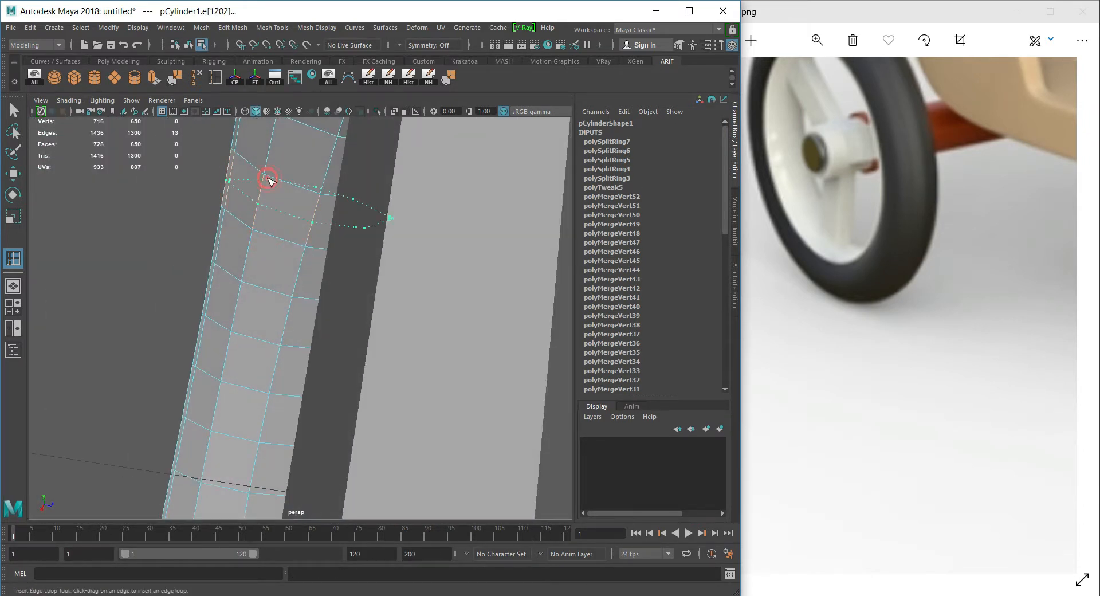
left_click_drag(341, 240, 181, 296, "alt")
Return the tyre ring to object mode with its smooth preview on and deselect it to check the wheel.
key("w")
right_click_drag(224, 280, 261, 252)
left_click(341, 205)
right_click_drag(341, 204, 293, 321, "alt")
left_click_drag(292, 334, 290, 381, "alt")
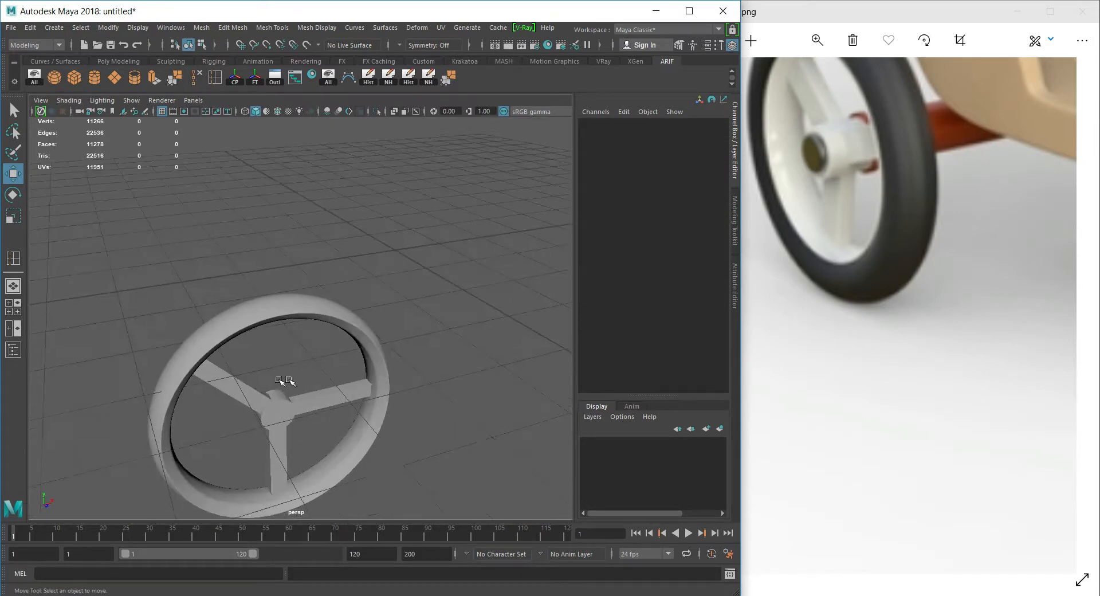
Select the diagonal spoke and hide all unselected objects.
left_click(255, 388)
key("f")
right_click_drag(285, 332, 317, 395, "alt")
left_click_drag(318, 397, 271, 395, "alt")
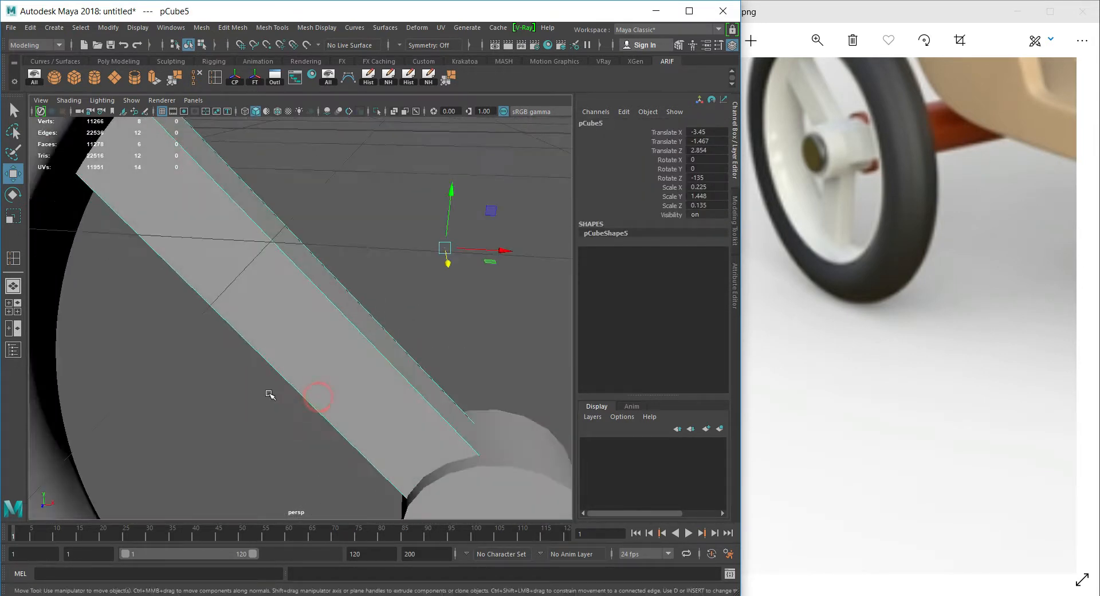
key("alt+h")
right_click_drag(277, 395, 282, 381, "alt")
Insert three supporting edge loops on the diagonal spoke, close to its edges.
key("y")
left_click_drag(383, 396, 277, 323, "alt")
middle_click_drag(277, 324, 227, 233, "alt")
right_click_drag(227, 233, 363, 415, "alt")
left_click_drag(363, 415, 248, 302, "alt")
middle_click_drag(248, 302, 292, 377, "alt")
left_click_drag(217, 305, 198, 315)
middle_click_drag(180, 358, 271, 270, "alt")
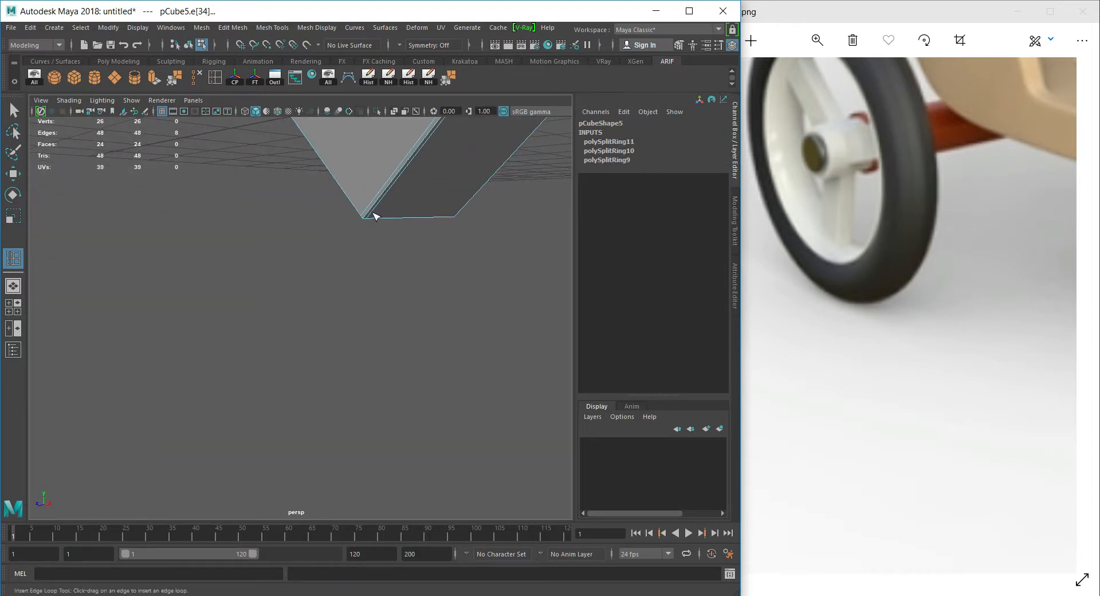
Insert two more supporting edge loops on the diagonal spoke and preview it smoothed.
left_click_drag(365, 214, 402, 157)
right_click_drag(403, 157, 460, 270, "alt")
right_click_drag(447, 267, 256, 225, "alt")
left_click_drag(256, 223, 181, 221, "alt")
middle_click_drag(182, 222, 234, 316, "alt")
right_click_drag(234, 317, 308, 283, "alt")
left_click(234, 330)
left_click_drag(309, 283, 443, 428, "alt")
key("w")
key("f")
right_click_drag(297, 361, 172, 290, "alt")
left_click_drag(173, 320, 245, 283, "alt")
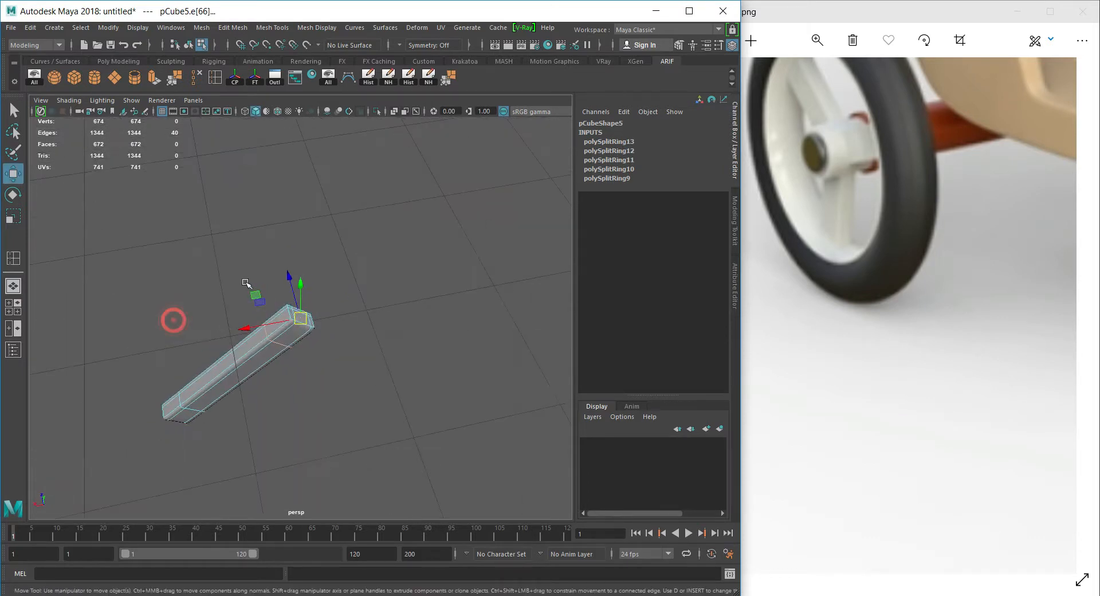
Turn off the spoke's smooth preview and insert one more lengthwise edge loop close to its long edge.
right_click_drag(245, 283, 366, 376, "alt")
key("1")
right_click_drag(314, 409, 356, 409, "alt")
left_click_drag(355, 409, 155, 226, "alt")
key("g")
right_click_drag(155, 226, 121, 323, "alt")
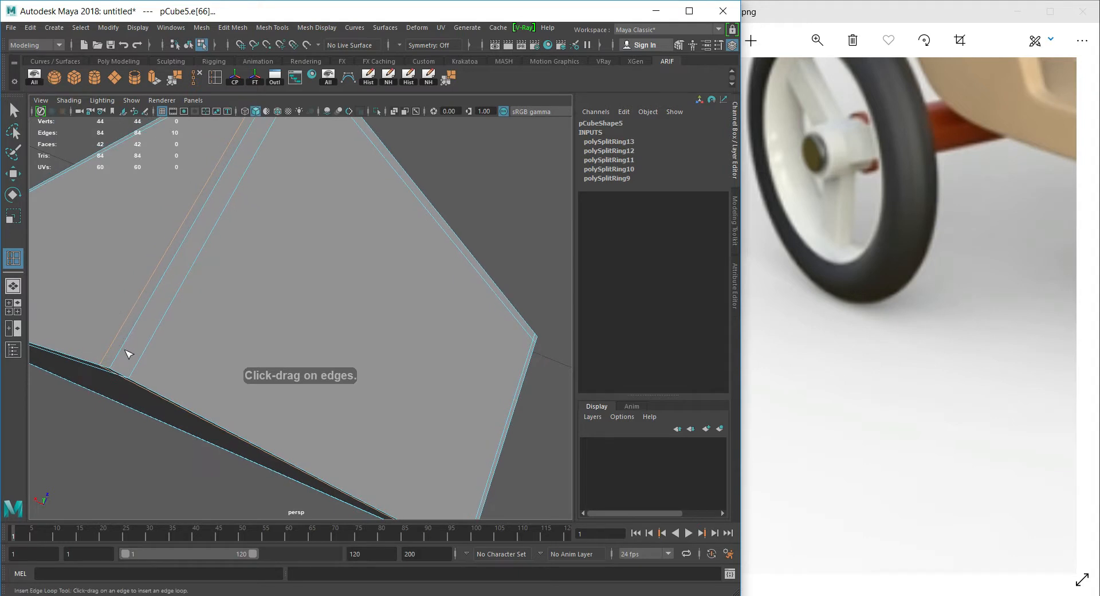
left_click_drag(116, 359, 263, 304)
key("w")
key("f")
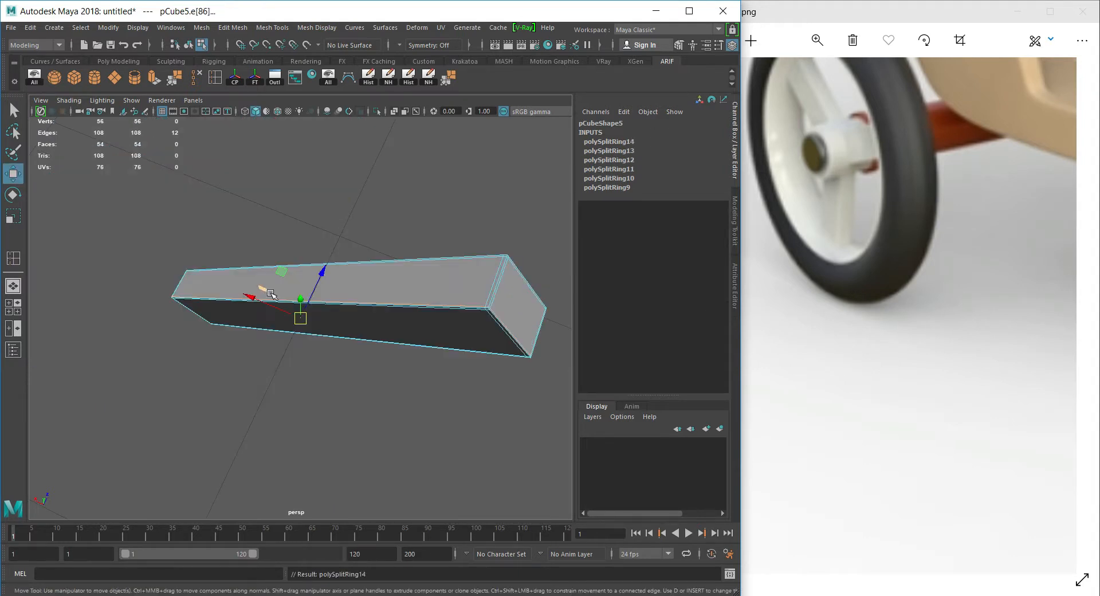
Return the diagonal spoke to object mode and unhide all objects of the tricycle.
key("space")
key("space")
left_click_drag(437, 231, 361, 279, "alt")
right_click_drag(359, 289, 391, 280)
left_click(354, 253)
left_click(348, 265)
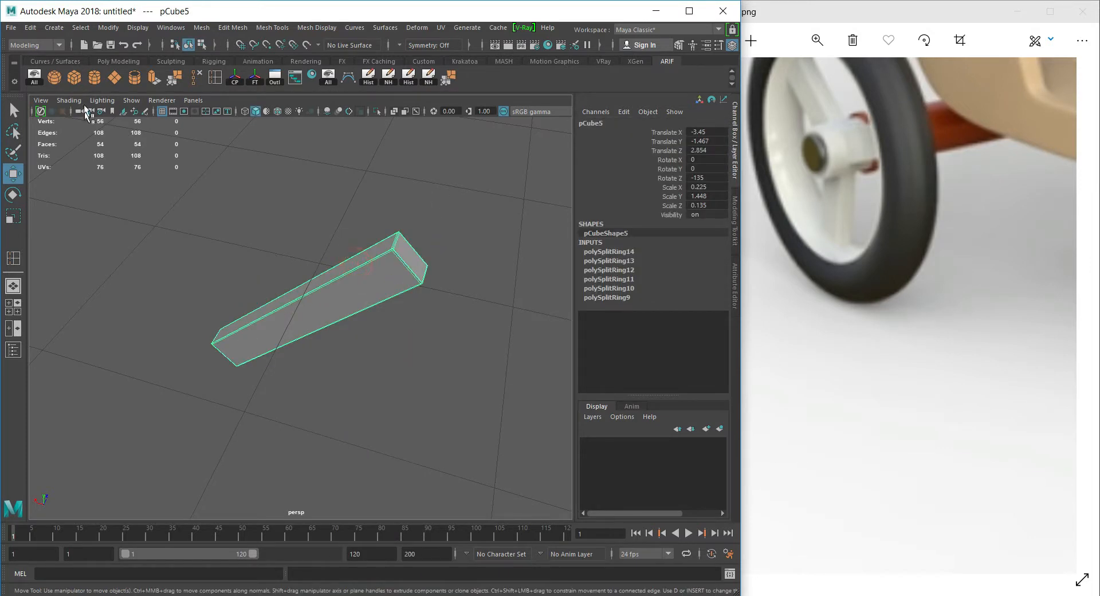
key("f")
left_click(334, 79)
scroll(322, 226, "down", 5)
left_click_drag(321, 226, 366, 324, "alt")
left_click_drag(425, 479, 278, 314, "alt")
key("d")
key("d")
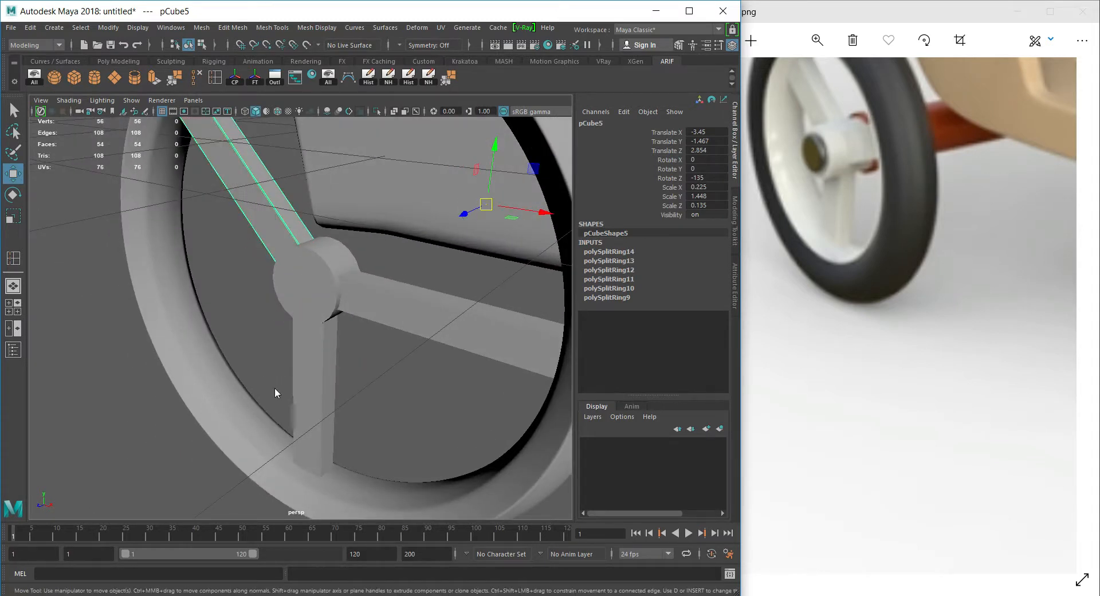
In the side view, select all parts of the rear wheel and hide the unselected objects.
key("space")
key("space")
scroll(319, 380, "down", 3)
scroll(434, 403, "up", 3)
key("space")
key("space")
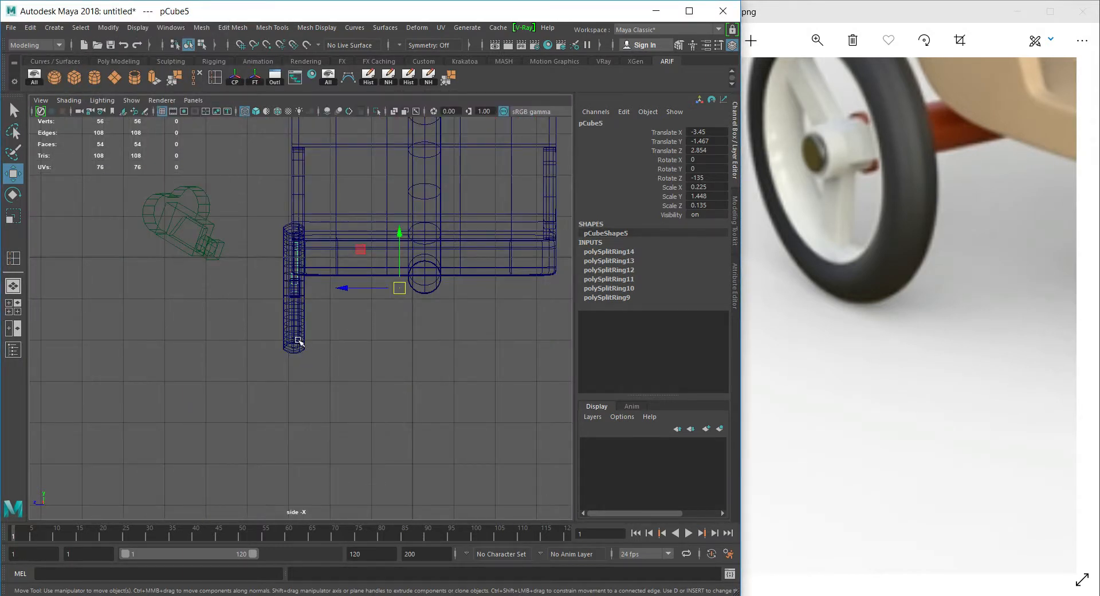
left_click_drag(313, 284, 313, 284)
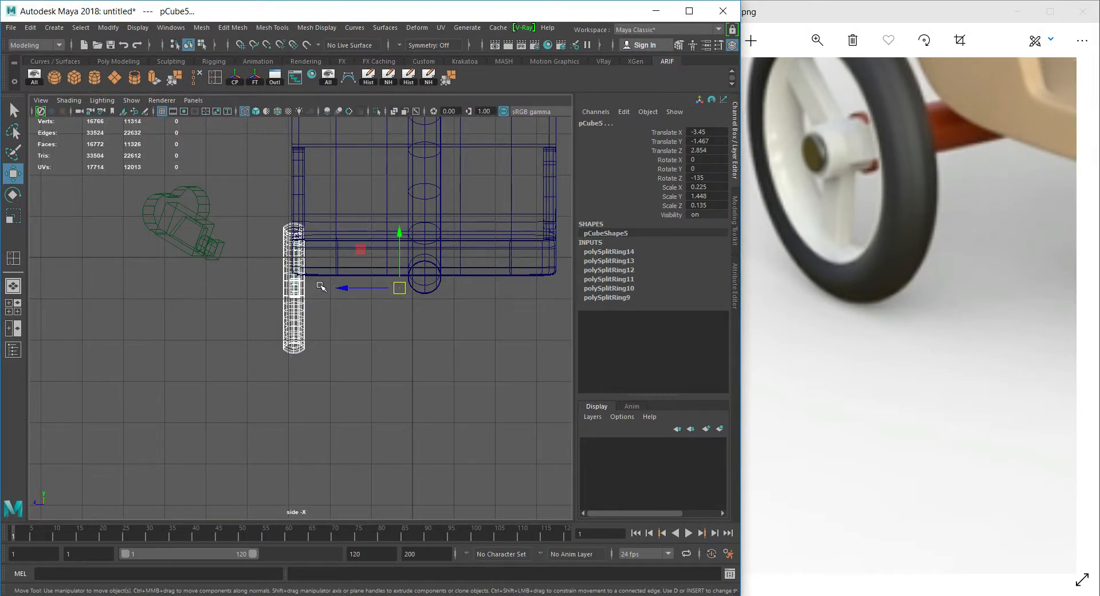
key("alt+h")
In the front view, delete the horizontal and vertical spokes that have no supporting edge loops.
key("space")
key("space")
left_click_drag(307, 347, 329, 346, "alt")
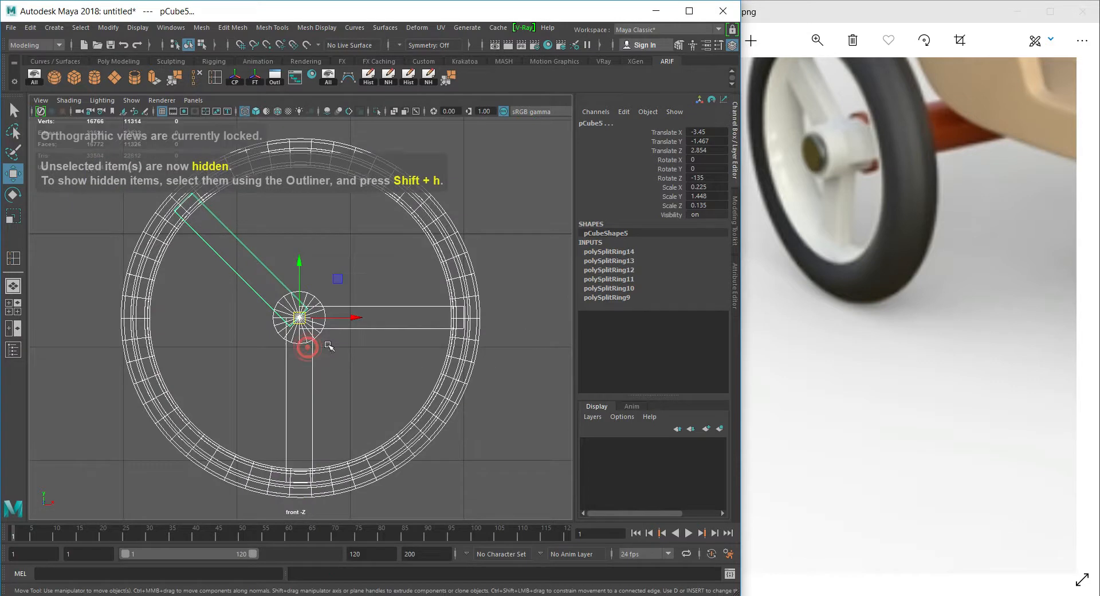
scroll(329, 347, "up", 3)
left_click(411, 404)
left_click_drag(398, 292, 387, 367)
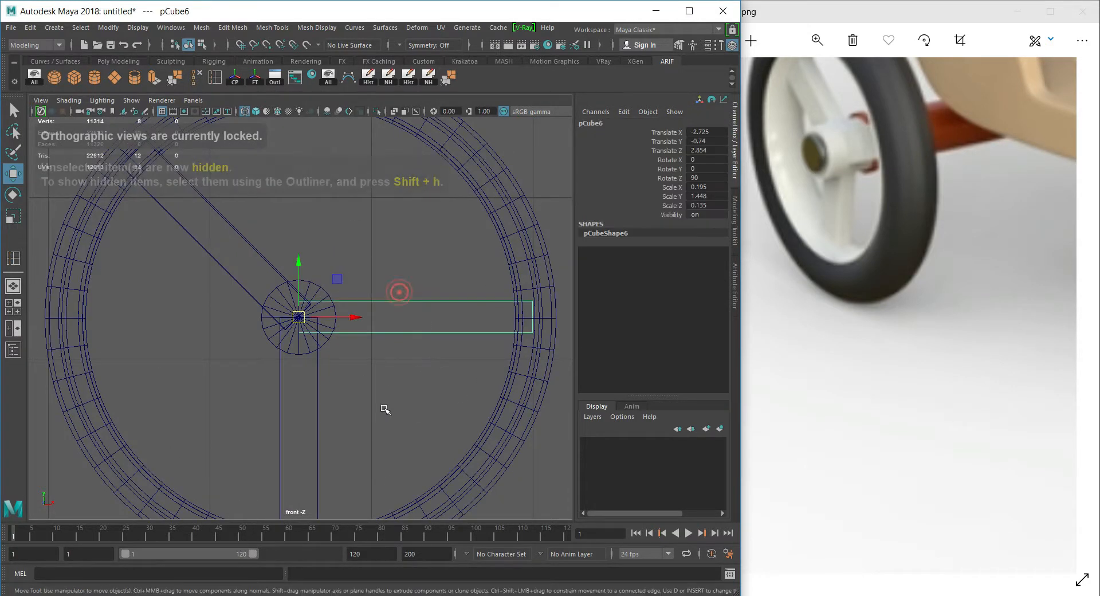
left_click_drag(239, 408, 361, 404, "shift")
left_click(367, 400)
Duplicate the diagonal spoke, rotate the copy to -270° in Z, and repeat the transformed duplicate for a third spoke.
left_click(268, 289)
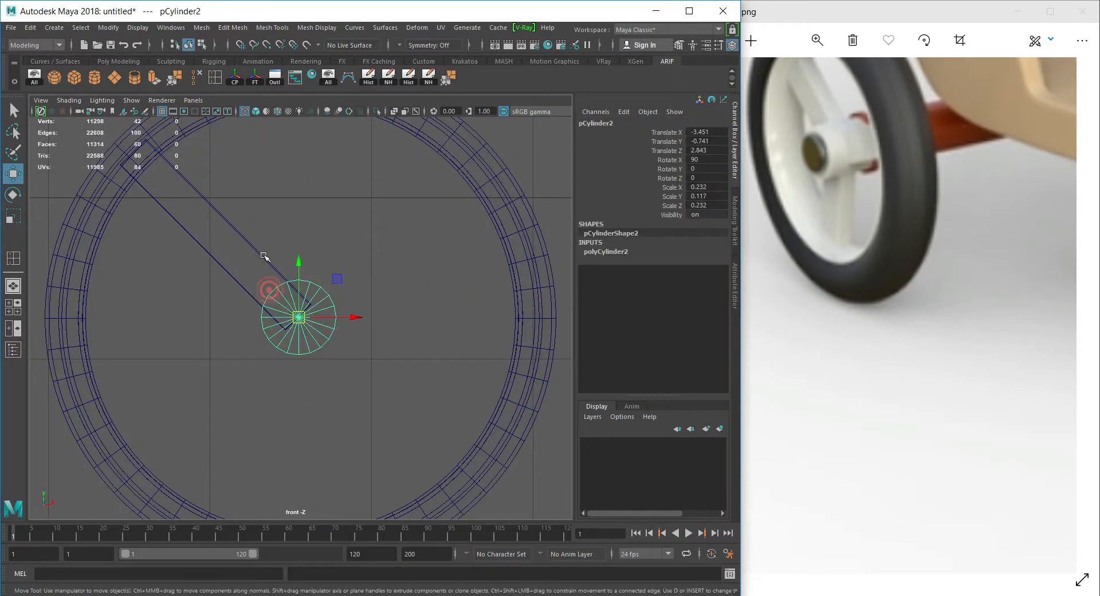
left_click(264, 253)
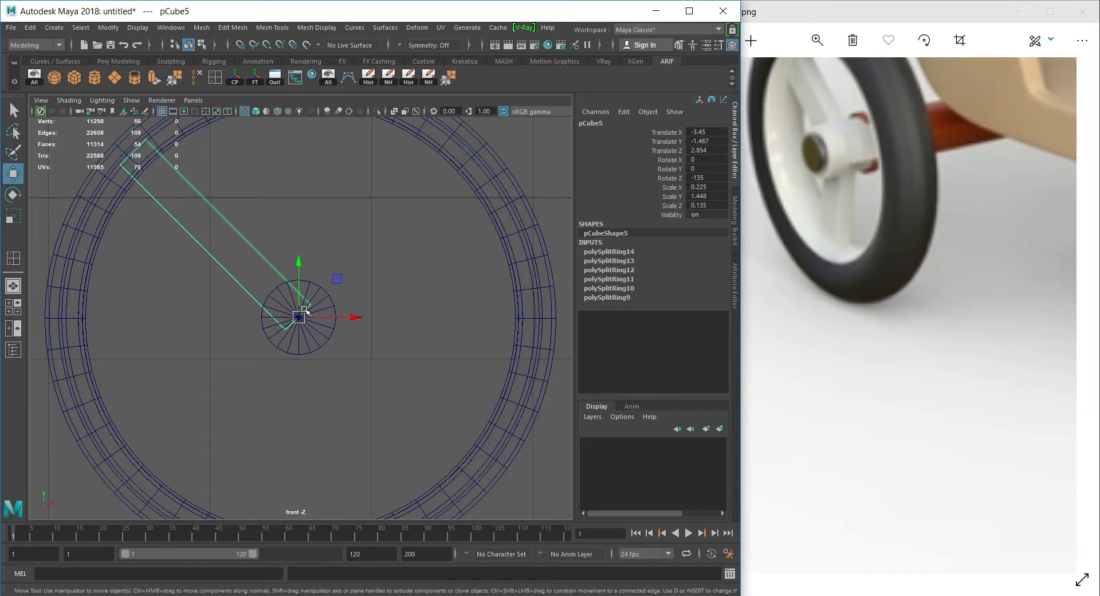
key("ctrl+d")
key("e")
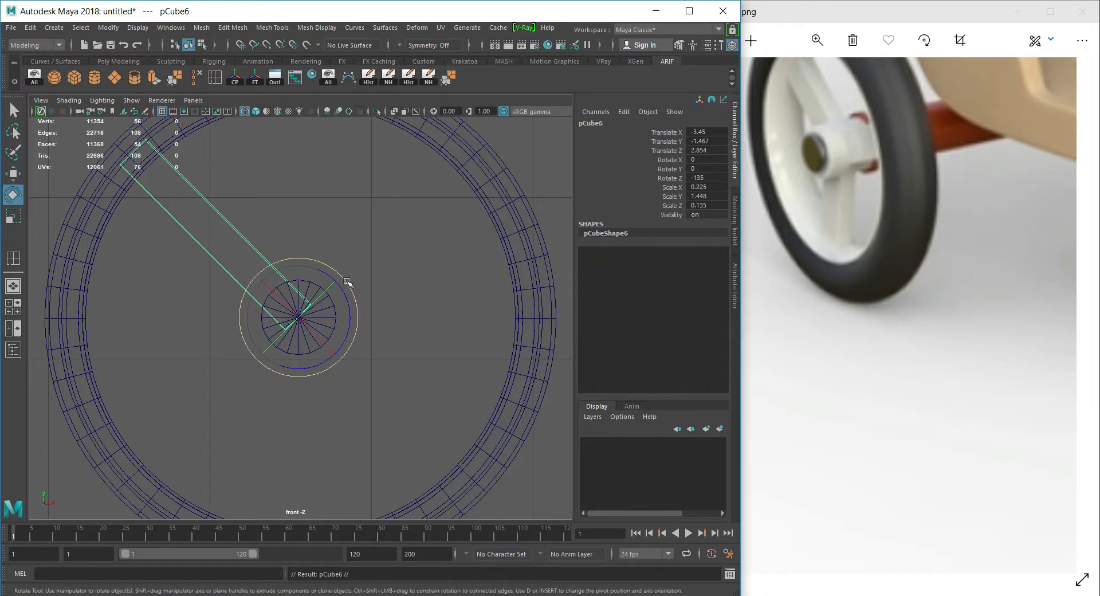
left_click_drag(335, 271, 376, 390)
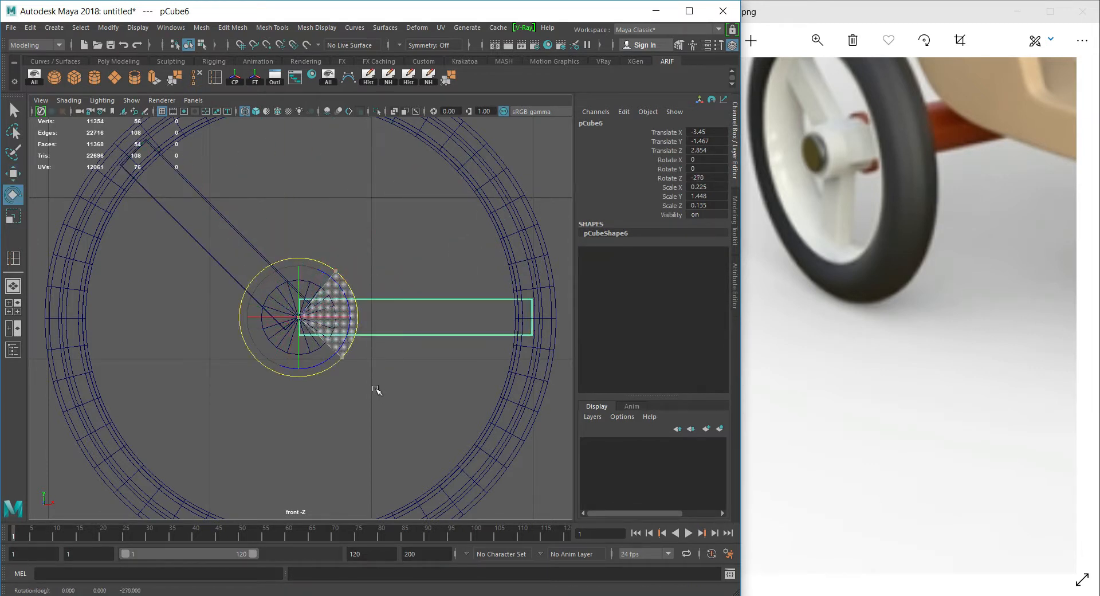
key("shift+d")
scroll(395, 383, "down", 4)
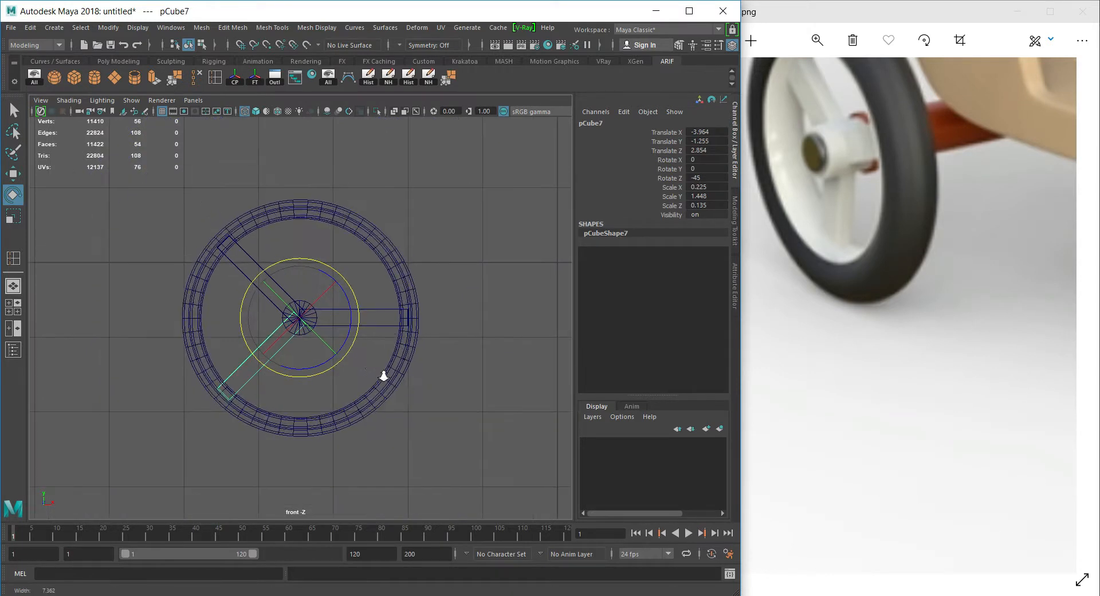
Rotate the third spoke to about -22.9° in Z.
scroll(355, 361, "up", 2)
left_click_drag(349, 351, 361, 331)
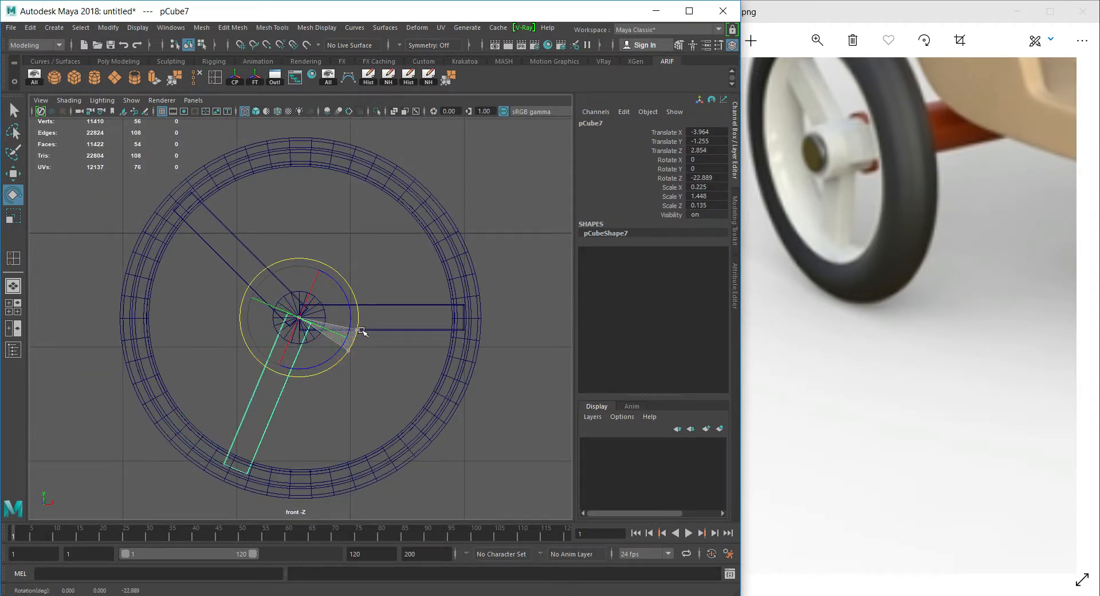
key("w")
key("space")
key("space")
Turn on the smooth preview for the three spokes in the perspective view.
left_click(487, 242)
left_click_drag(490, 282, 437, 290, "alt")
left_click(437, 289)
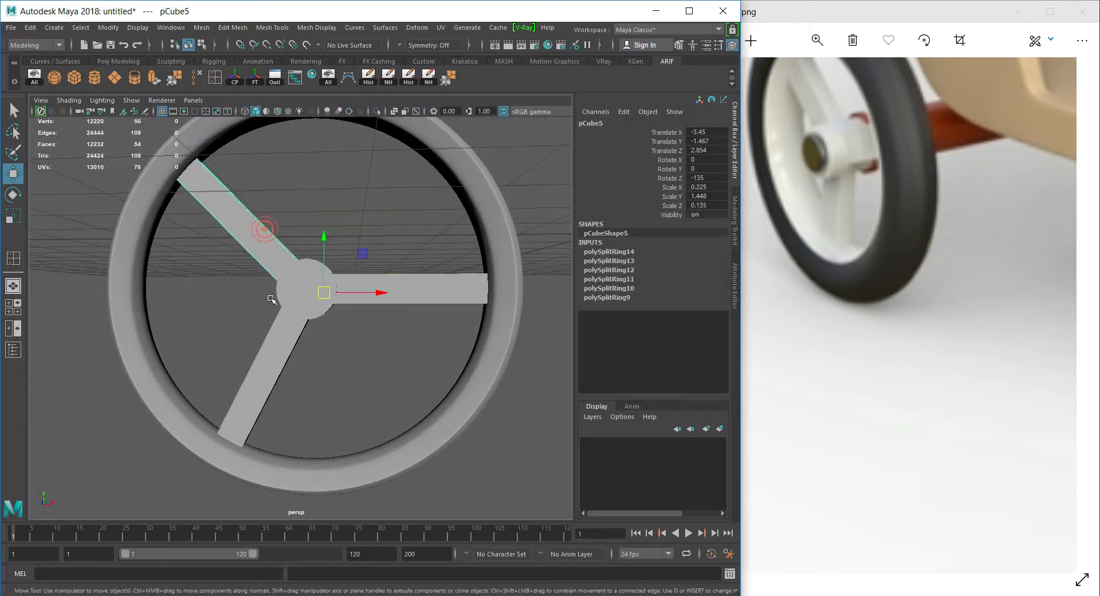
left_click(321, 363)
In face mode, select only the cap faces at both ends of the hub cylinder.
left_click_drag(363, 358, 310, 291, "alt")
left_click(310, 290)
key("f")
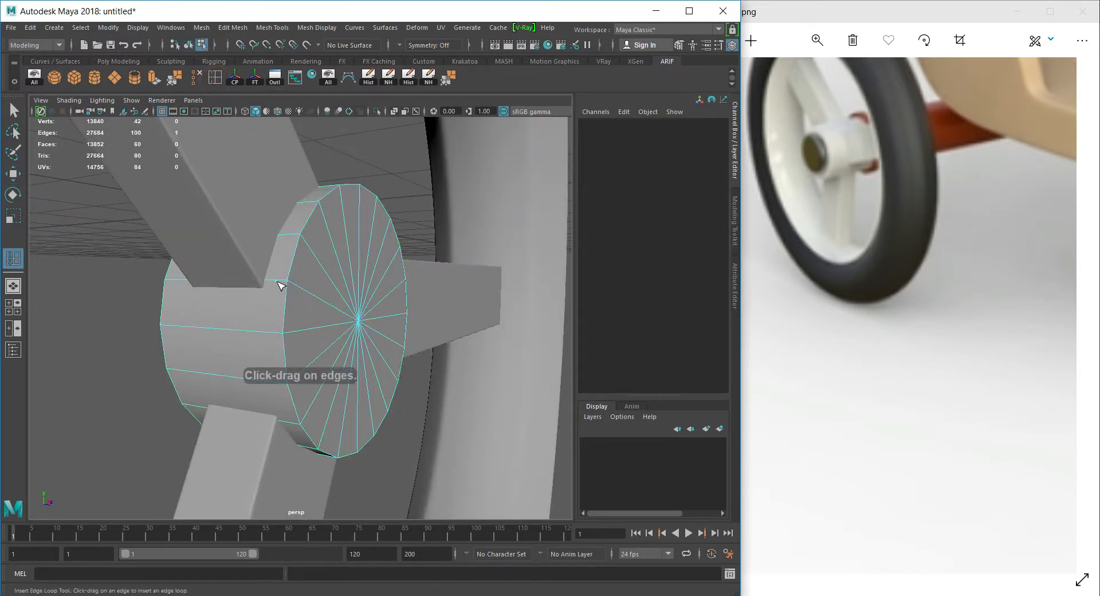
key("w")
right_click_drag(321, 281, 349, 314)
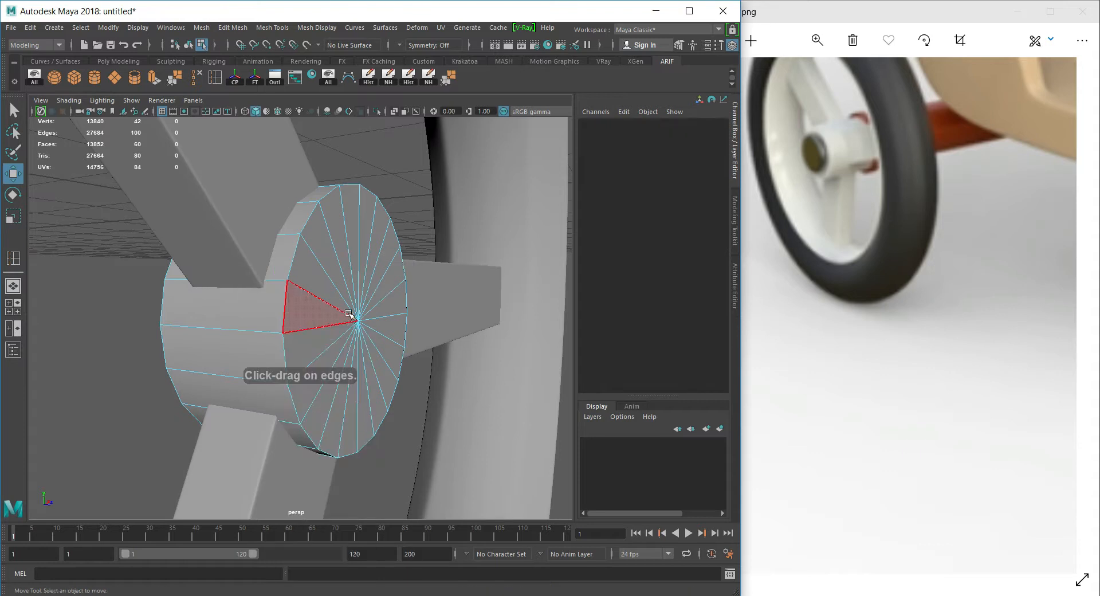
left_click(348, 314)
left_click_drag(348, 314, 228, 442, "alt")
key("space")
key("space")
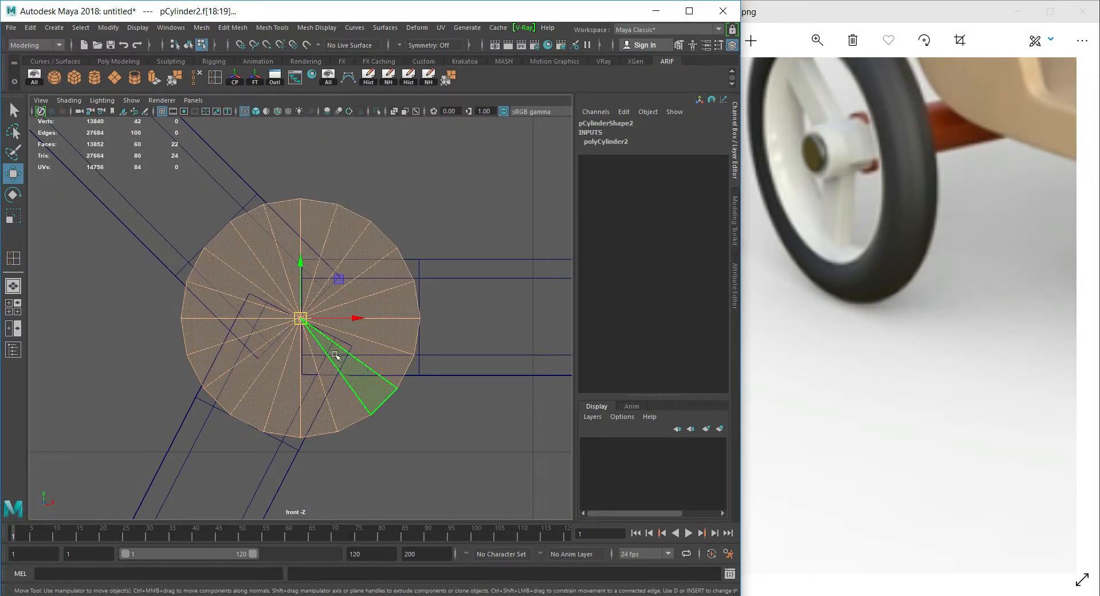
key("space")
key("space")
left_click_drag(329, 309, 304, 316, "alt")
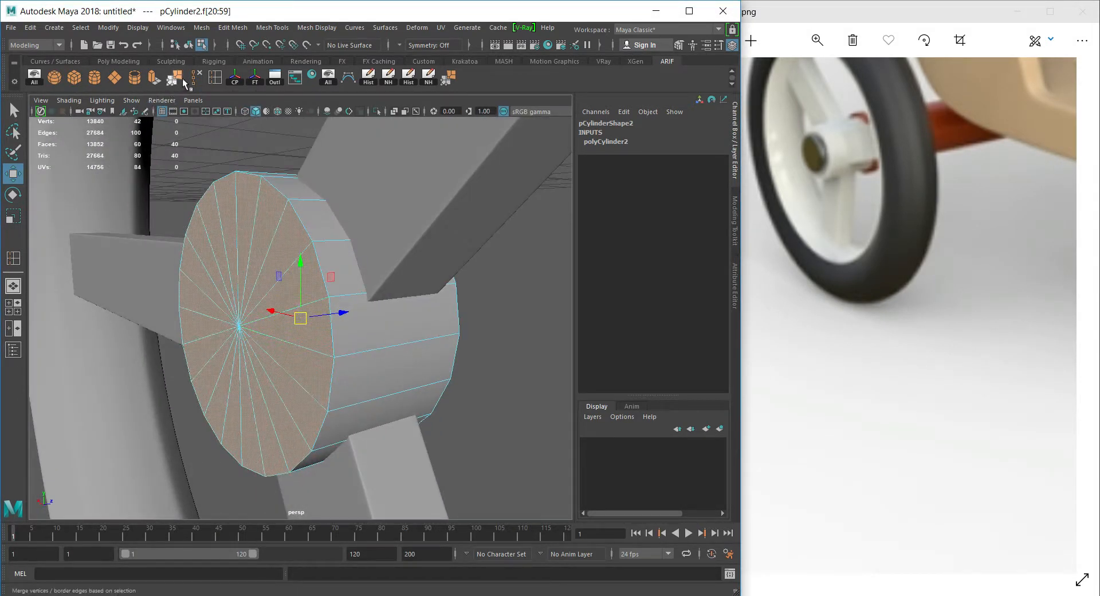
Extrude both hub caps and scale the new faces inward to about 0.904 to form a rim.
left_click(151, 76)
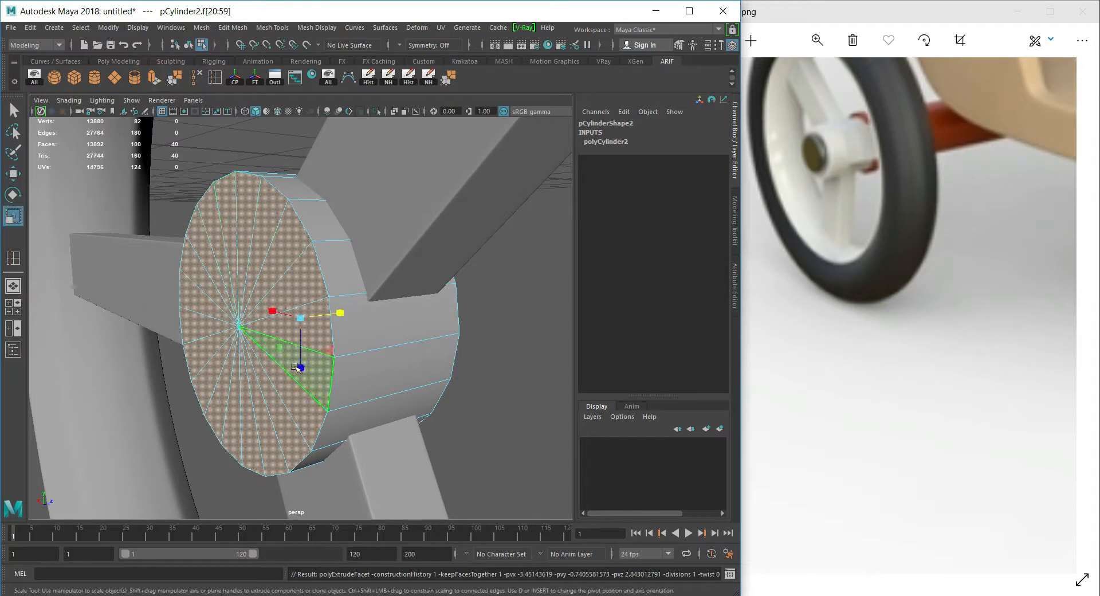
left_click_drag(298, 320, 291, 320)
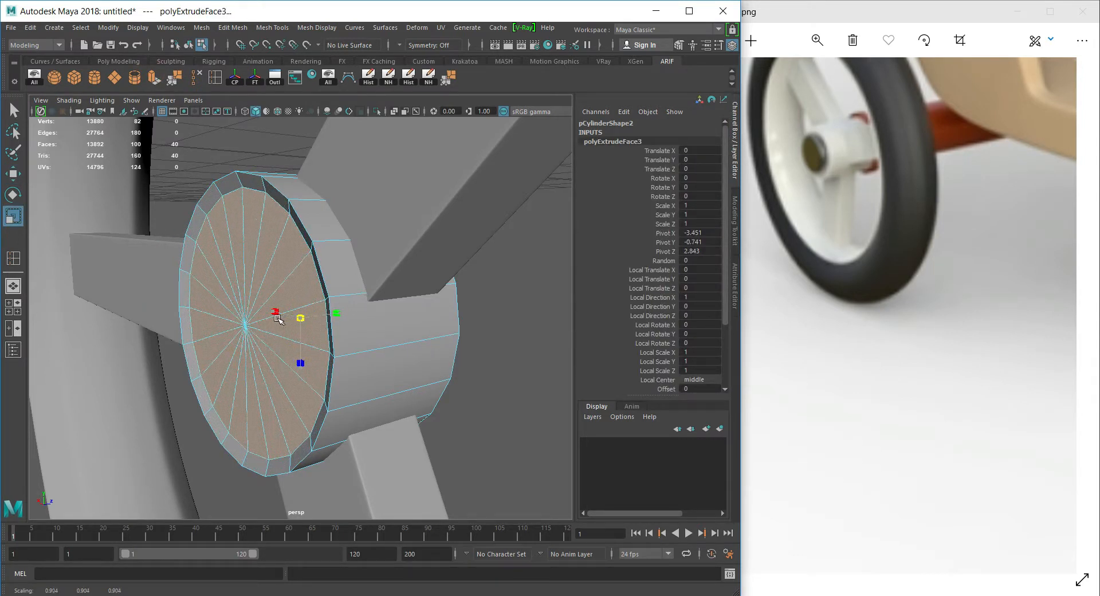
mouse_move(325, 333)
left_mouse_down("alt")
mouse_move(270, 341)
mouse_move(392, 334)
mouse_move(342, 339)
left_mouse_up("alt")
key("3")
key("1")
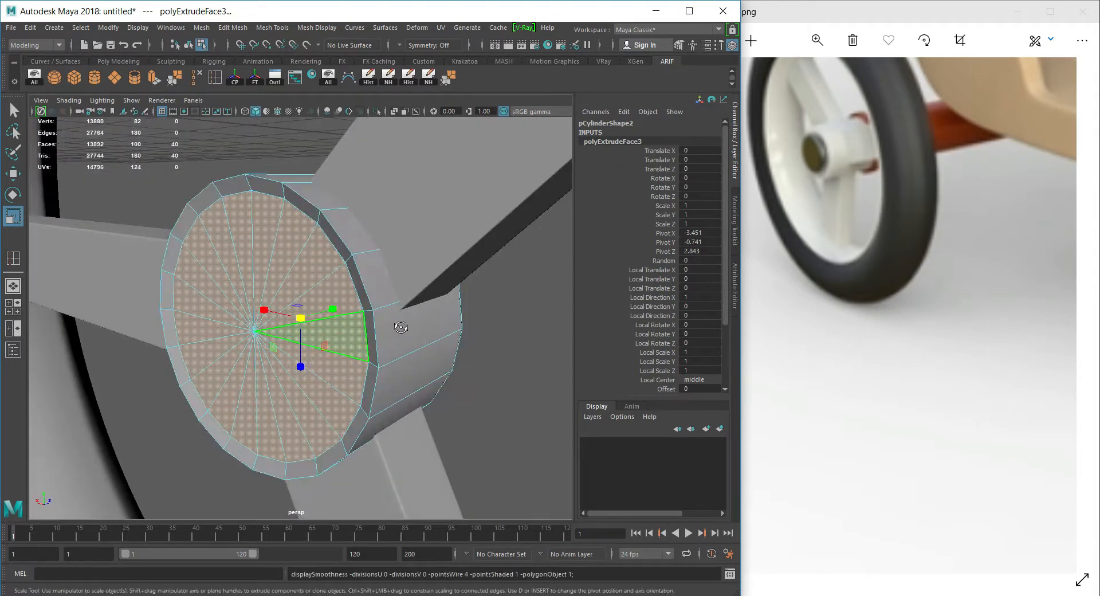
Extrude the inset cap faces again and scale them along the hub axis toward its middle.
right_click_drag(400, 326, 421, 292, "alt")
left_click_drag(421, 292, 427, 275, "alt")
right_click_drag(426, 273, 369, 307, "alt")
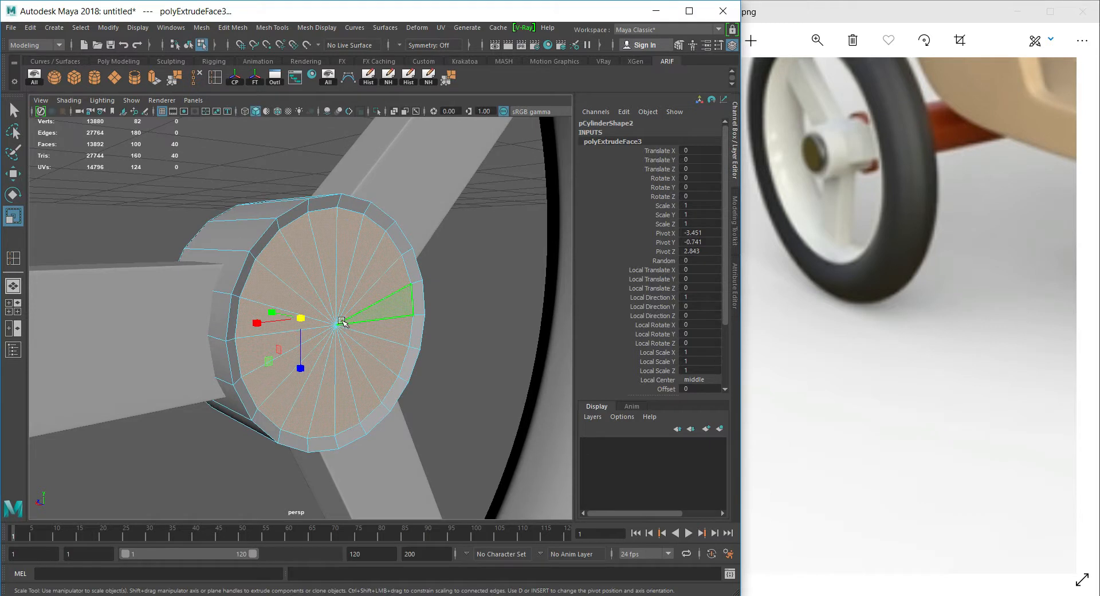
left_click(302, 326, "shift")
left_click_drag(276, 314, 313, 312)
key("w")
key("r")
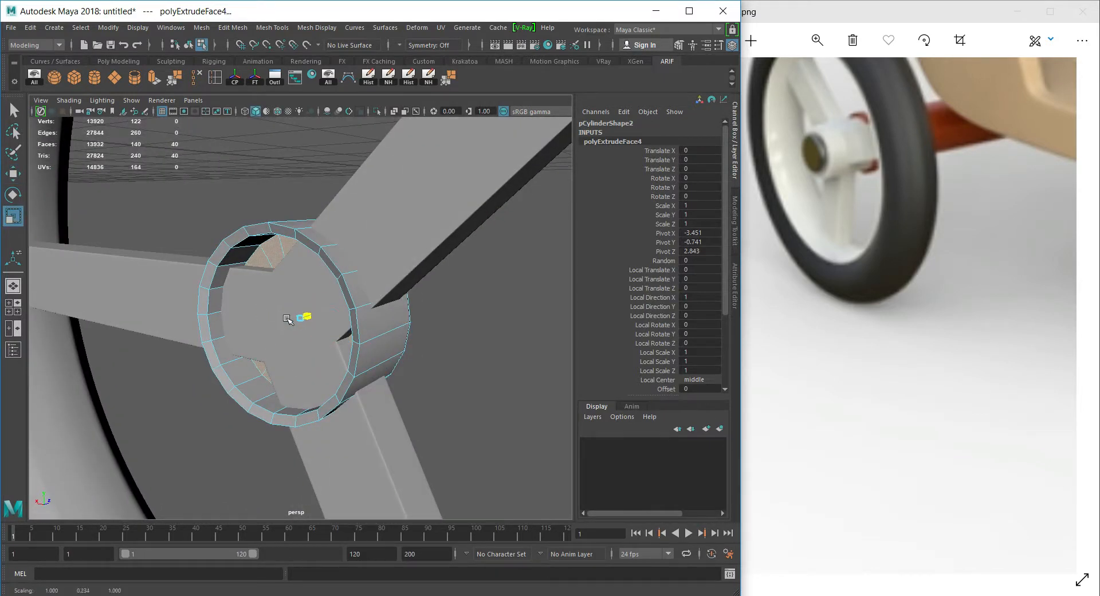
Delete the inner cap faces to open the hub, return to object mode and hide all unselected objects.
key("w")
key("Delete")
right_click_drag(236, 239, 380, 286)
key("alt+h")
middle_click_drag(389, 295, 388, 348, "alt")
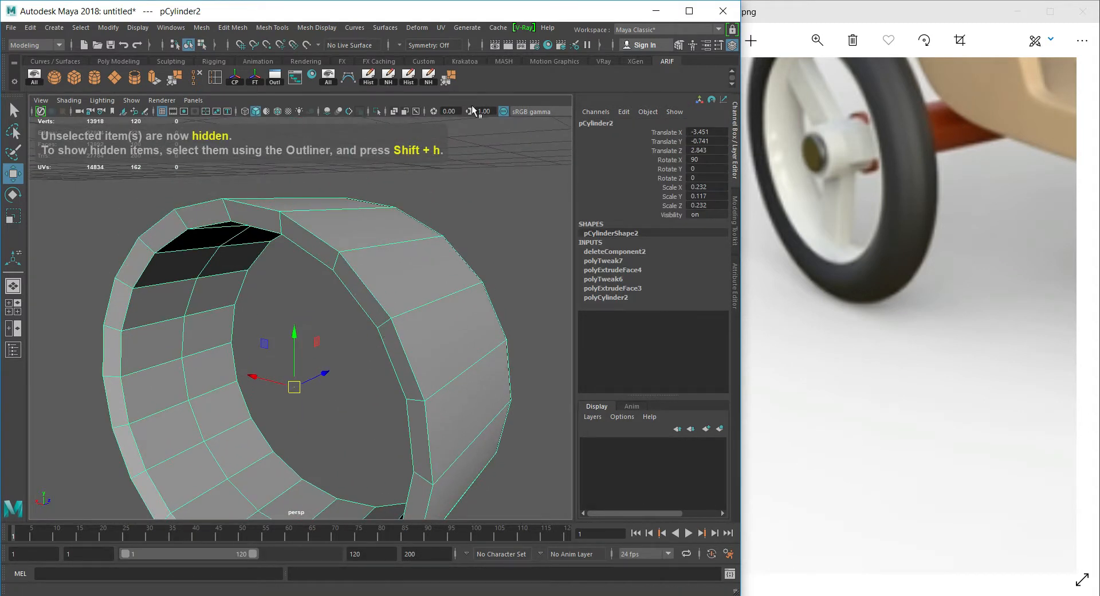
Insert supporting edge loops along the rim edges at both ends of the hub ring.
left_click(215, 78)
right_click_drag(238, 166, 276, 195, "alt")
mouse_move(272, 181)
left_mouse_down()
mouse_move(271, 169)
mouse_move(279, 201)
left_mouse_up()
left_click_drag(289, 205, 319, 258, "alt")
left_click_drag(400, 266, 320, 222, "alt")
left_click_drag(319, 221, 383, 230, "alt")
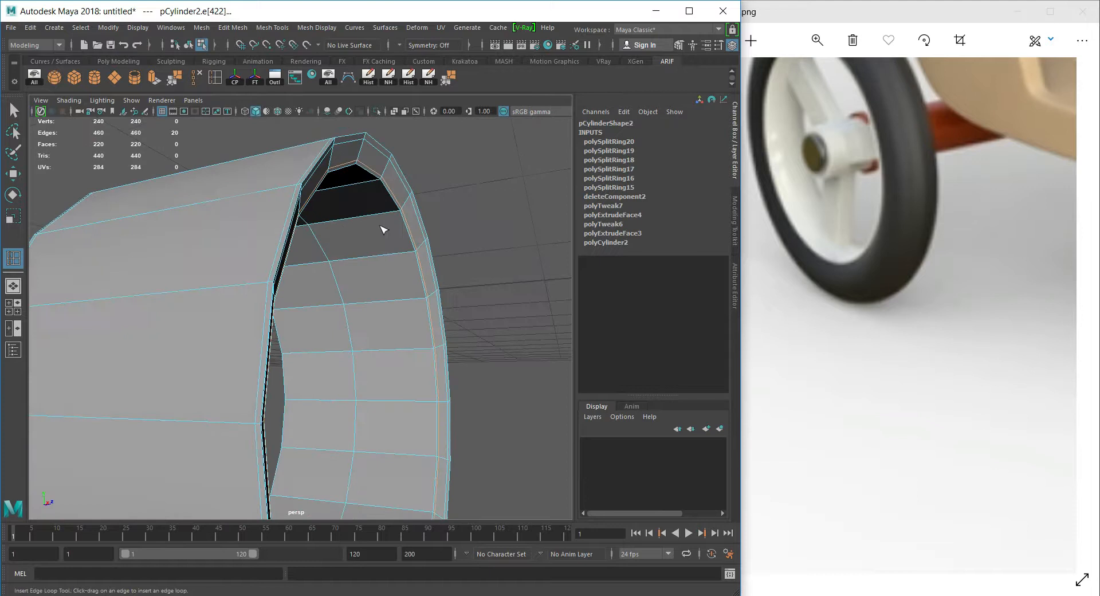
Insert two more edge loops on the hub ring's inner wall close to its end rims.
left_click(408, 252)
right_click_drag(309, 281, 244, 289, "alt")
left_click(251, 275)
left_click_drag(286, 312, 411, 311, "alt")
key("f")
left_click_drag(298, 333, 258, 406, "alt")
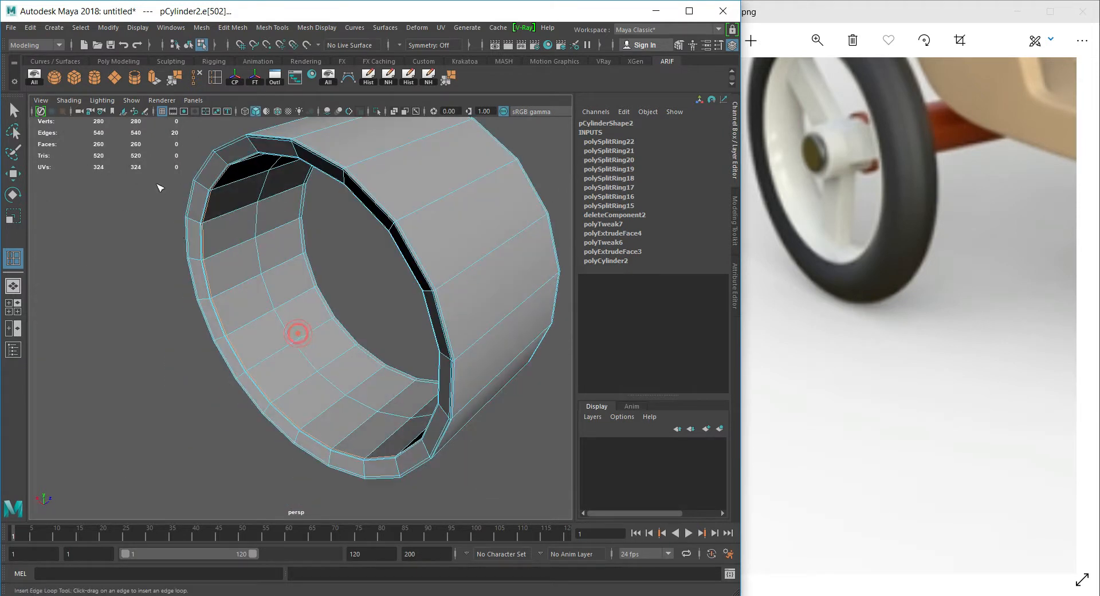
Insert three edge loops around the middle of the hub ring's wall.
right_click_drag(160, 188, 295, 346, "alt")
left_click_drag(182, 283, 185, 281)
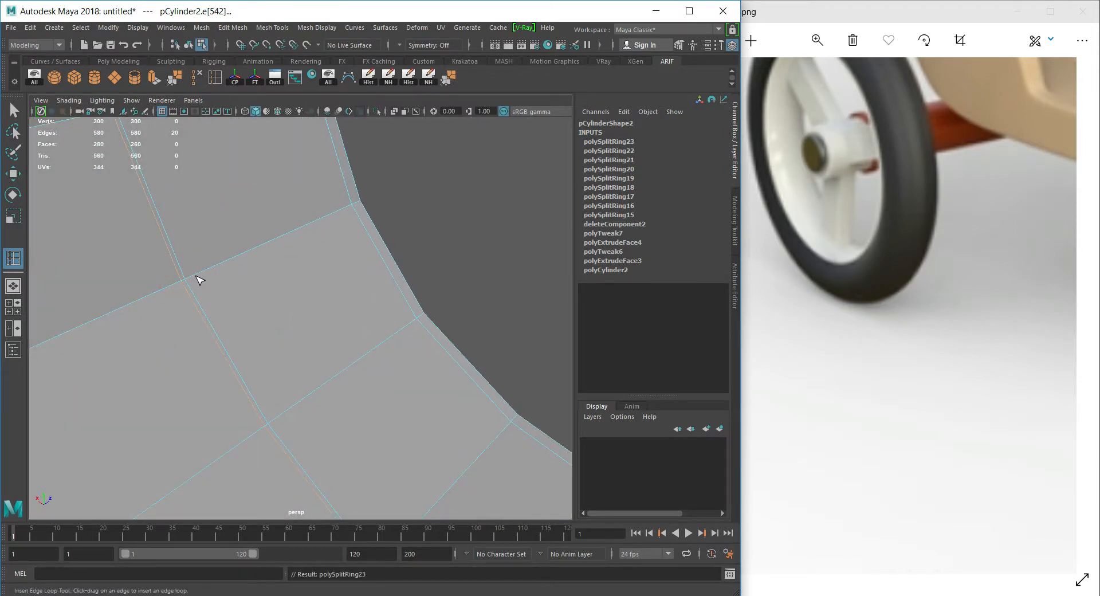
left_click(196, 277)
right_click_drag(248, 319, 135, 260, "alt")
left_click_drag(135, 259, 269, 252, "alt")
right_click_drag(270, 252, 374, 285, "alt")
left_click_drag(351, 281, 431, 291, "alt")
left_click_drag(147, 279, 148, 286)
right_click_drag(273, 334, 135, 253, "alt")
Turn on the smooth preview for the hub ring and return it to object mode.
key("2")
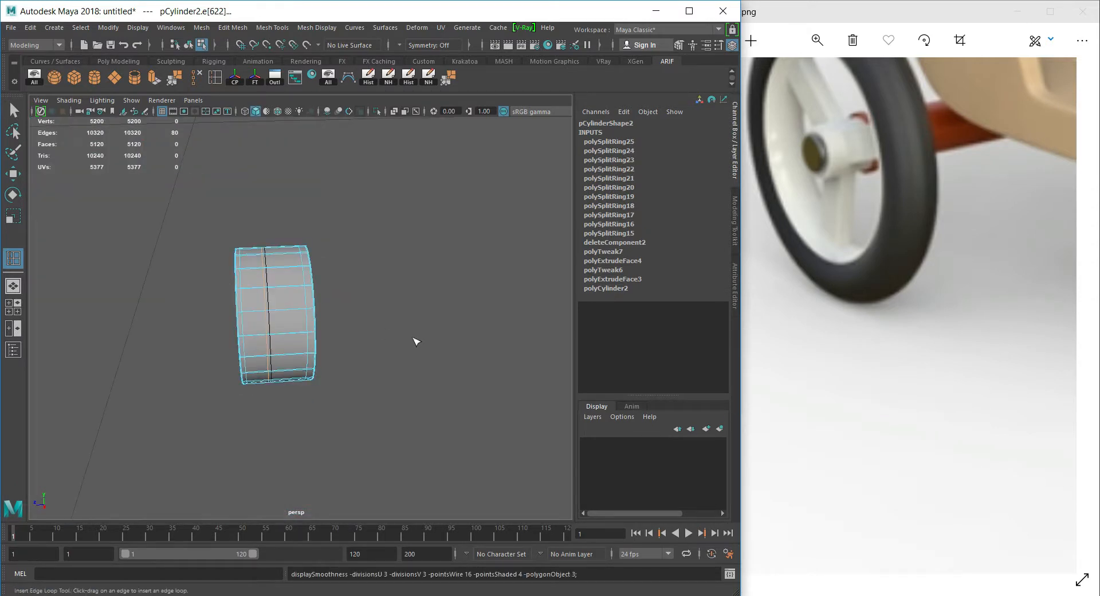
left_click_drag(326, 329, 177, 290, "alt")
right_click_drag(177, 290, 207, 250, "alt")
key("w")
left_click(191, 277)
left_click(149, 275)
key("f")
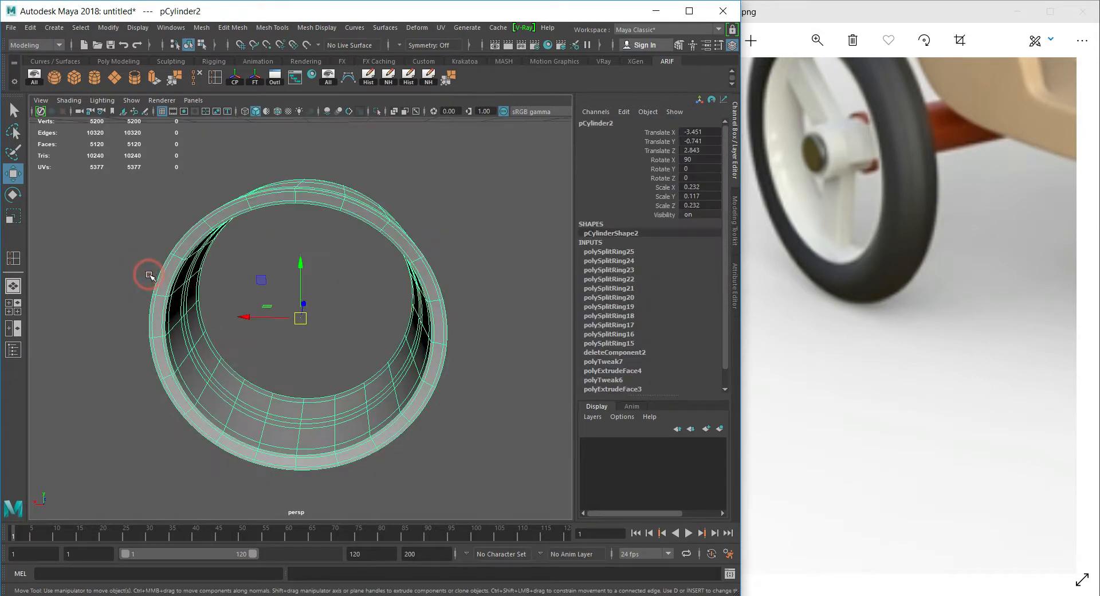
Unhide all tricycle objects and clear the selection to view the finished hub on the wheel.
left_click(326, 80)
left_click_drag(392, 287, 465, 312, "alt")
left_click(472, 321)
right_click_drag(514, 366, 363, 365, "alt")
mouse_move(363, 365)
left_mouse_down("alt")
mouse_move(215, 358)
mouse_move(378, 361)
mouse_move(423, 341)
mouse_move(350, 376)
mouse_move(370, 364)
left_mouse_up("alt")
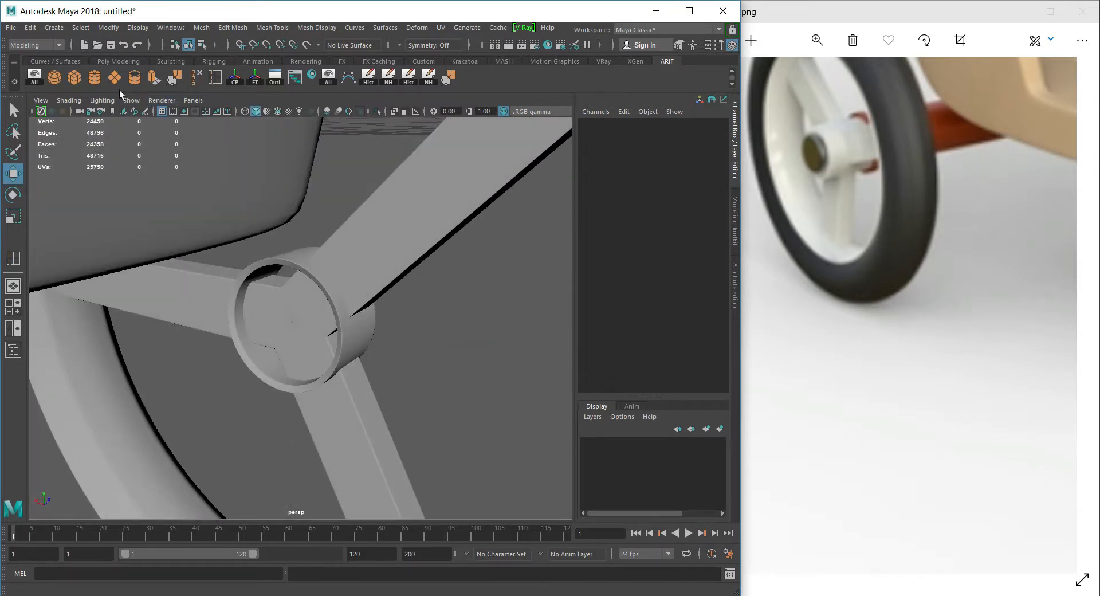
scroll(251, 254, "down", 8)
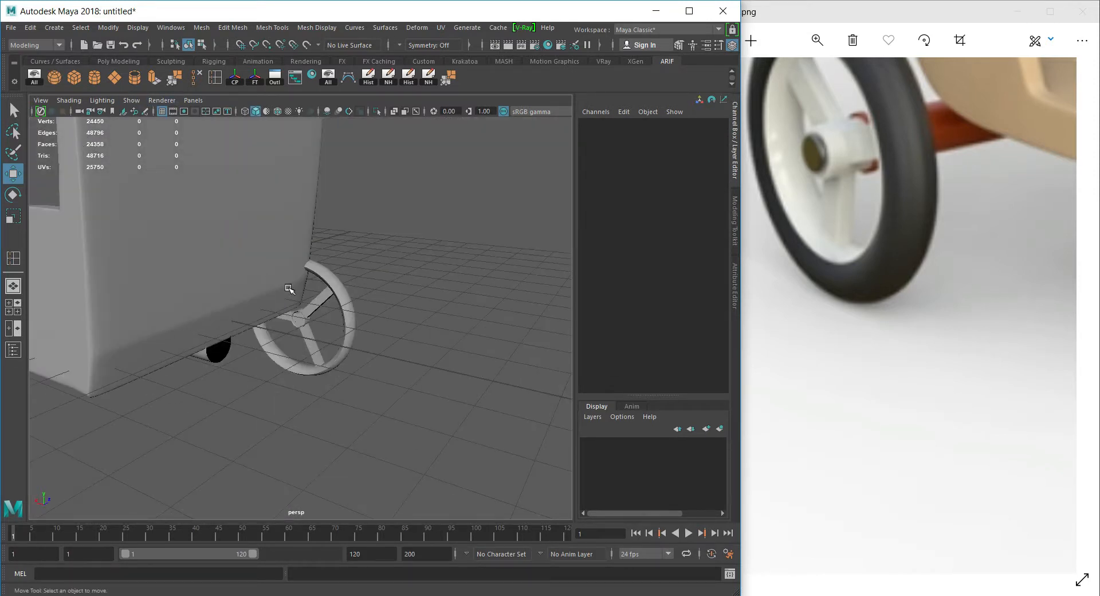
left_click_drag(334, 336, 144, 350, "alt")
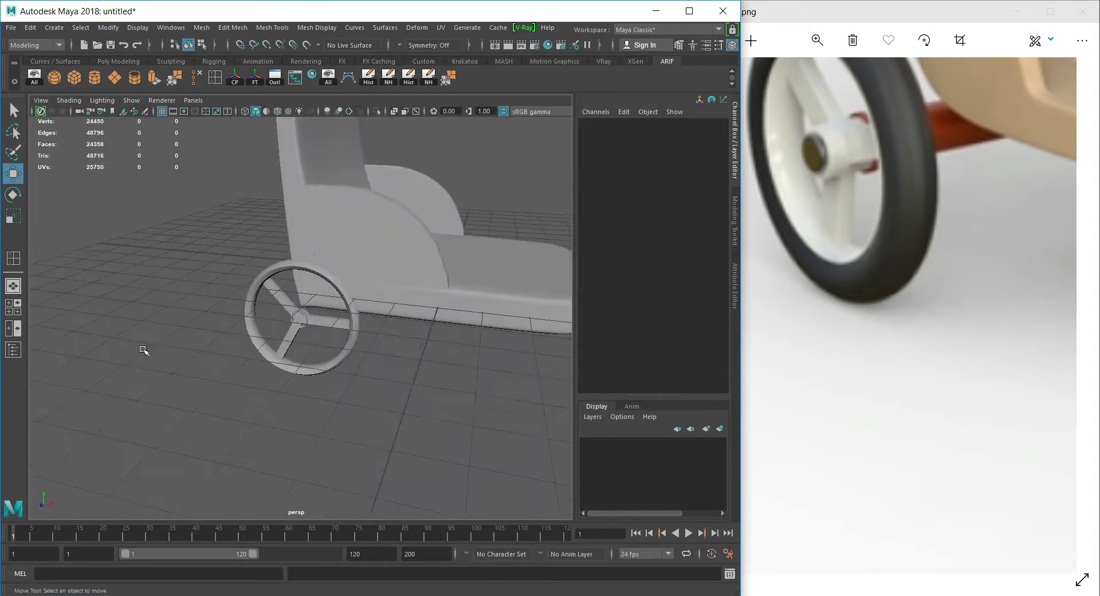
left_click(133, 83)
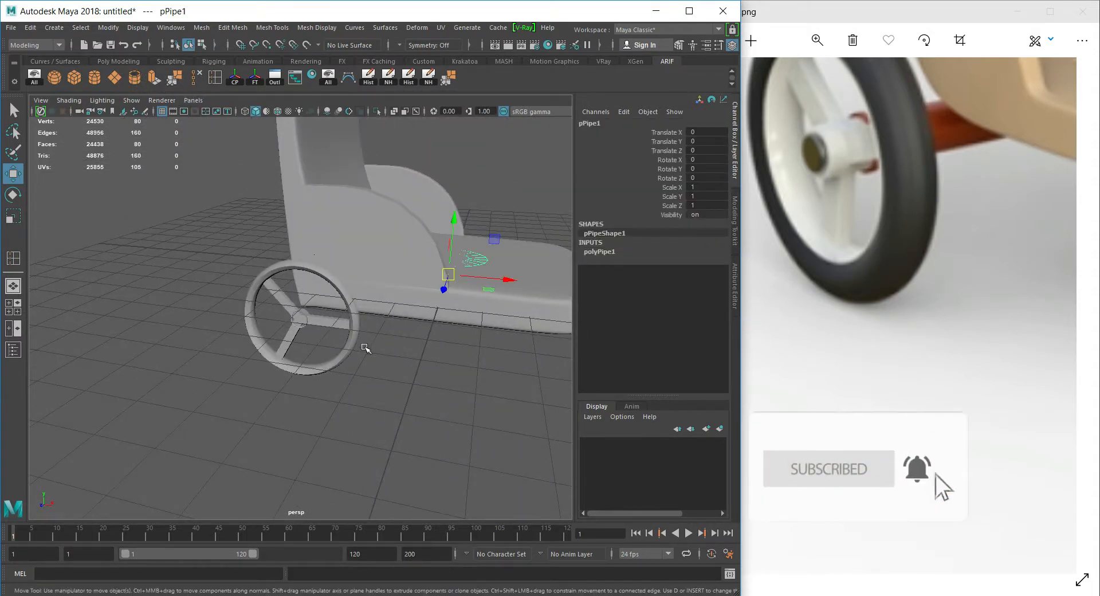
key("e")
left_click_drag(450, 240, 447, 286)
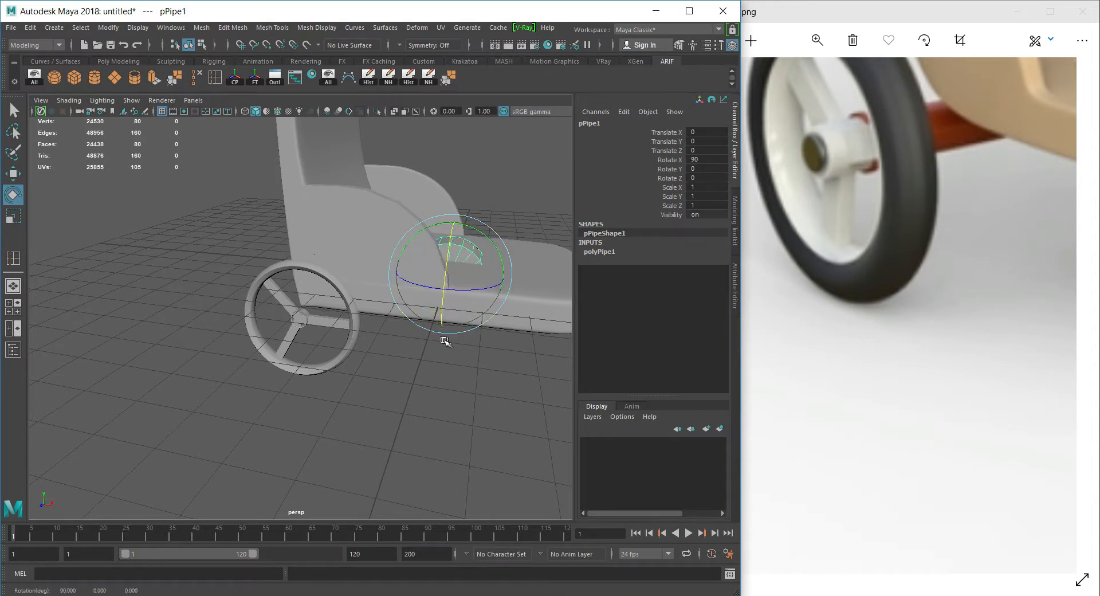
key("Delete")
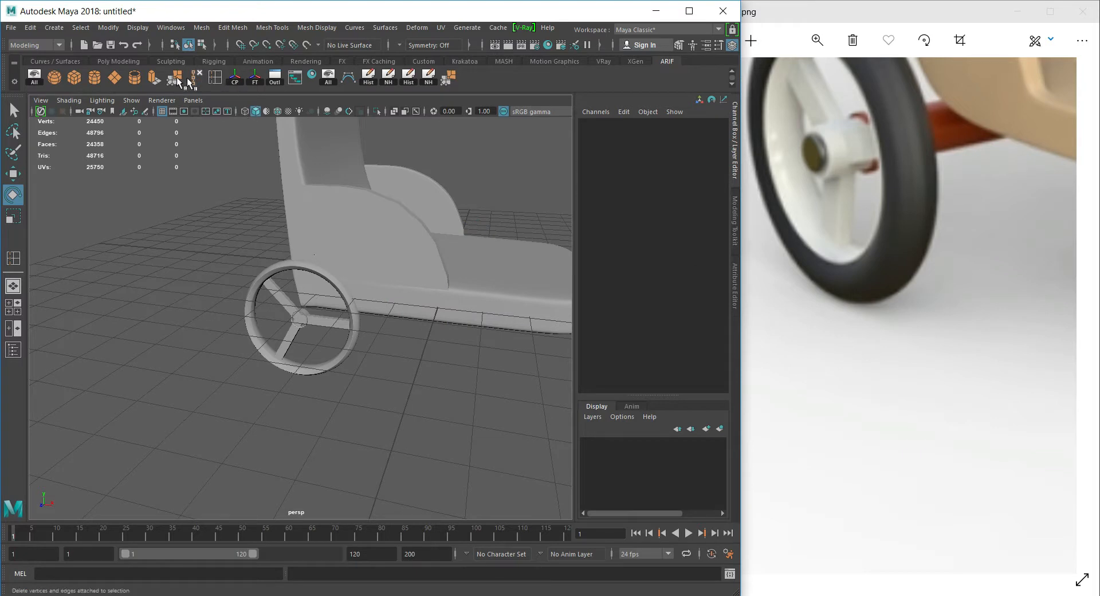
Create a polygon cylinder and snap it in the front view to X -3, Y -1 near the rear wheel hub.
left_click(89, 72)
key("w")
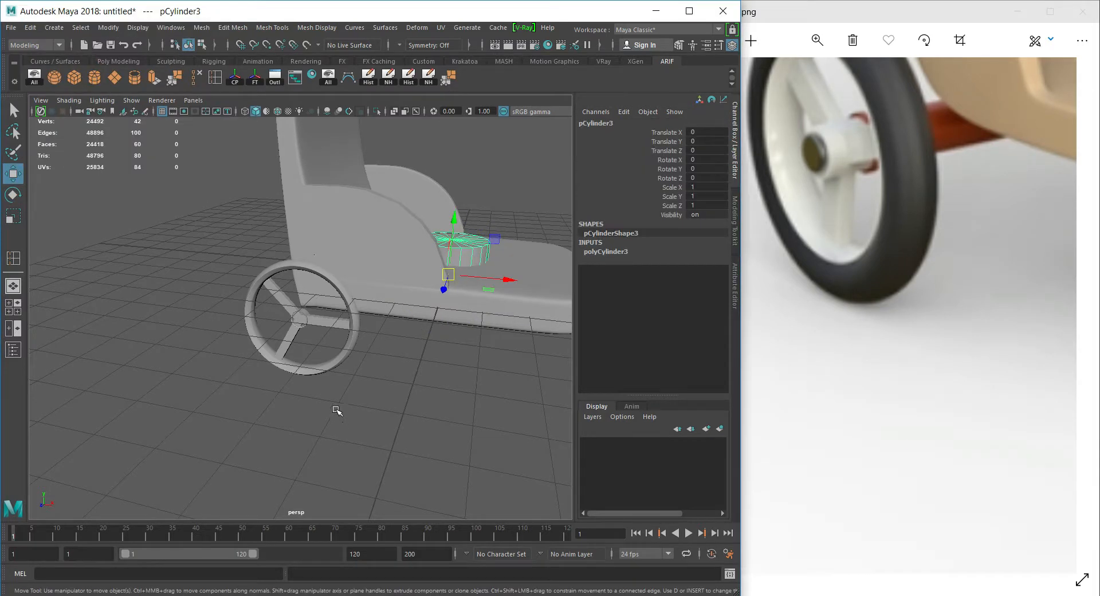
key("space")
key("space")
key("space")
key("space")
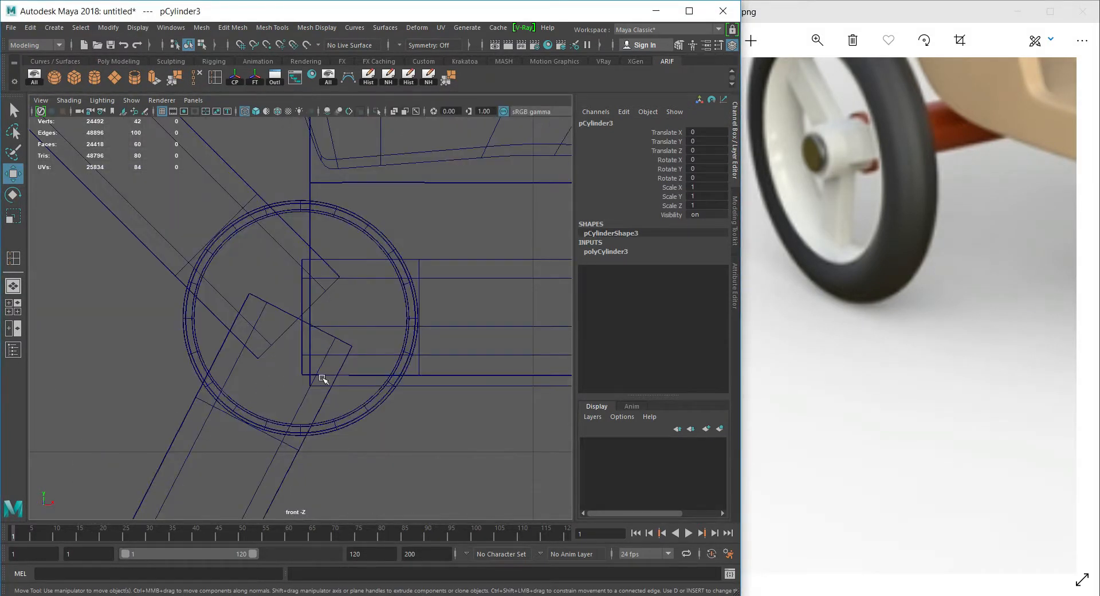
key("x")
middle_click_drag(298, 325, 293, 323)
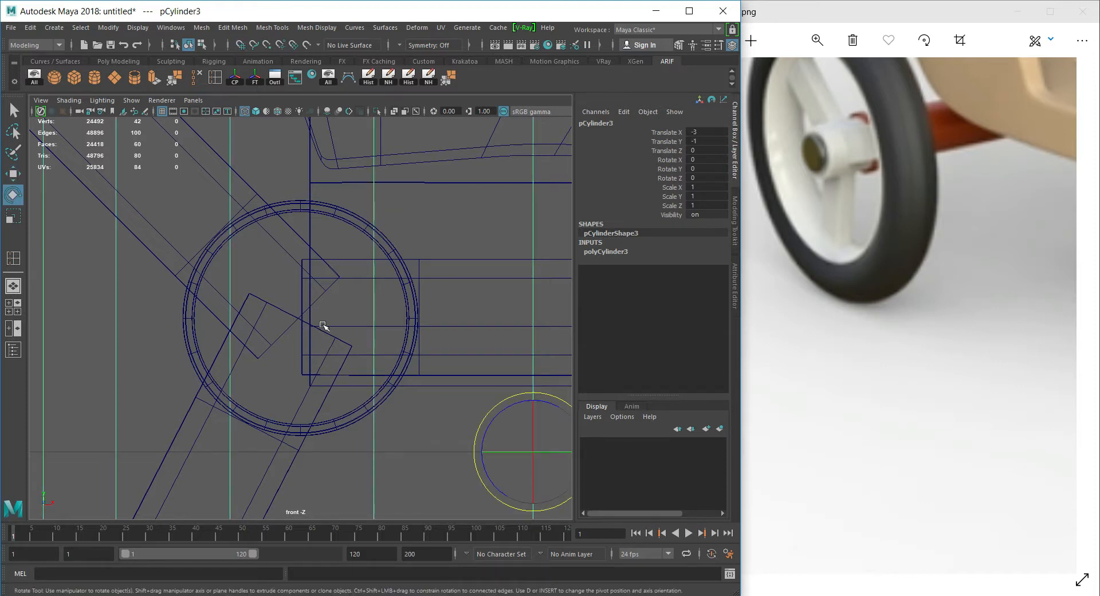
Scale the new cylinder uniformly to about 0.313 and move it over the hub's centre.
key("f")
key("r")
middle_click_drag(324, 386, 247, 376)
key("ctrl+z")
left_click_drag(297, 320, 123, 342)
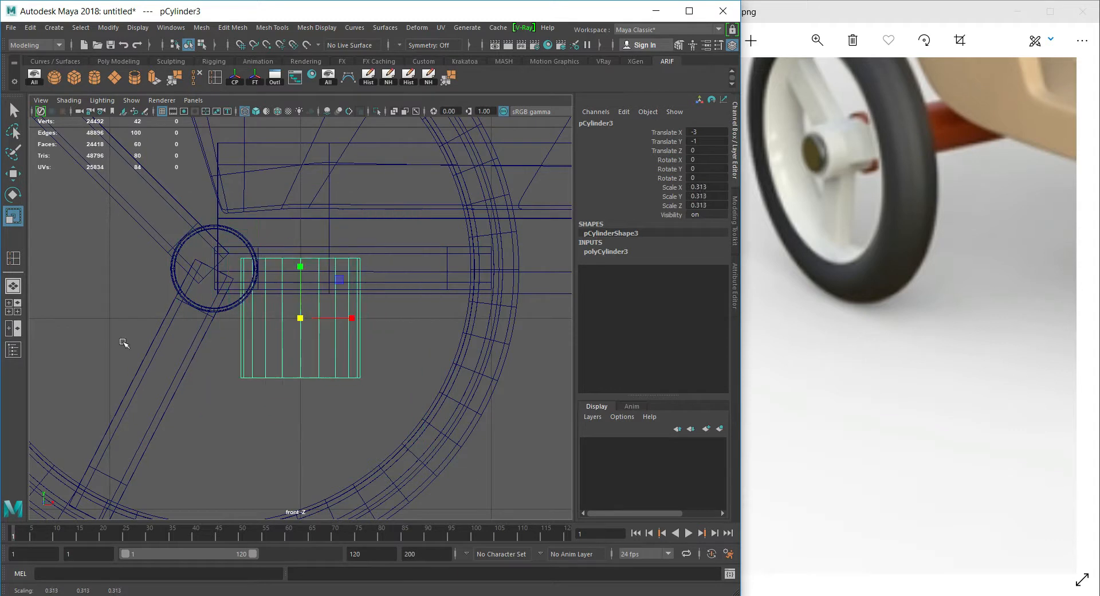
key("w")
left_click_drag(300, 316, 213, 275)
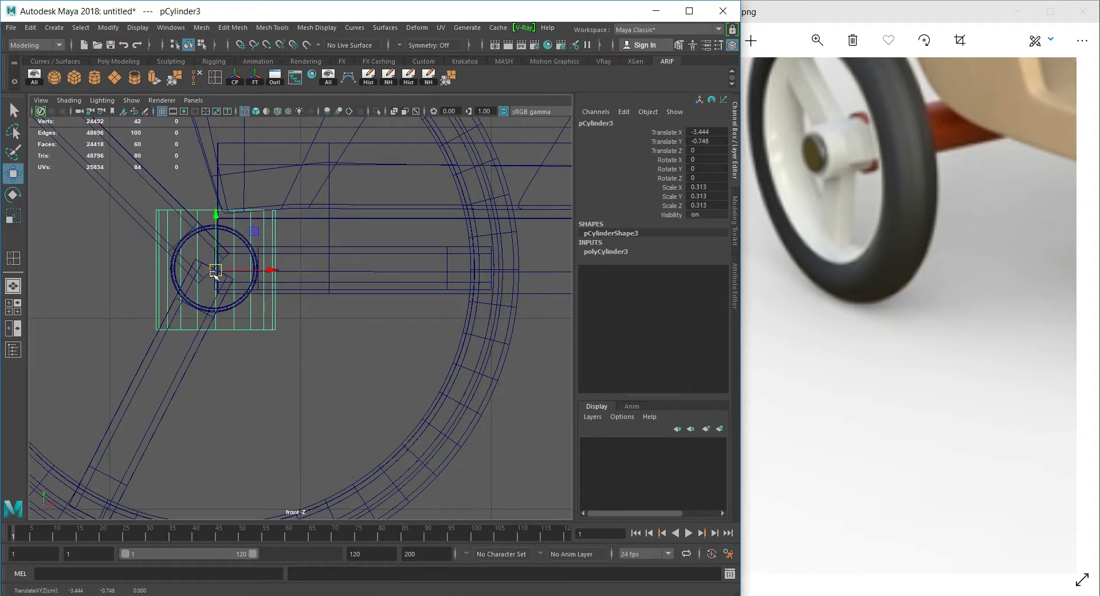
Rotate the cylinder 90° in X, scale it to about 0.214 and centre it inside the hub ring.
key("f")
key("e")
left_click_drag(300, 282, 301, 361)
key("r")
middle_click_drag(475, 341, 397, 386)
key("w")
key("r")
key("w")
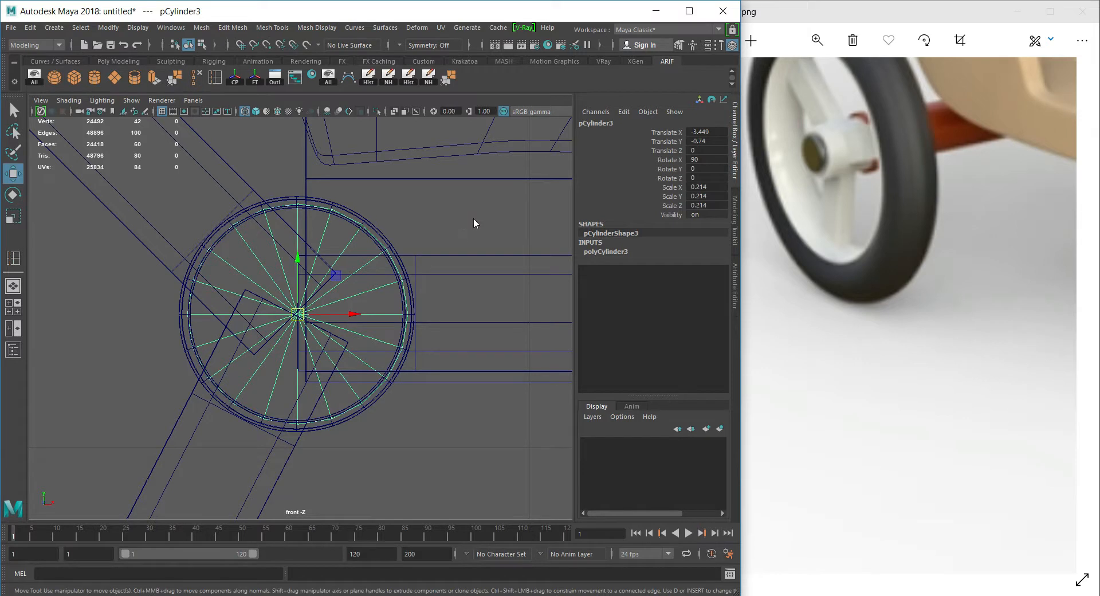
Move the cylinder along Z to about 2.781 so that it sits inside the rear wheel hub.
key("space")
key("space")
right_click_drag(474, 224, 341, 261, "alt")
left_click_drag(341, 260, 235, 238, "alt")
right_click_drag(235, 238, 152, 248, "alt")
left_click_drag(152, 248, 334, 324, "alt")
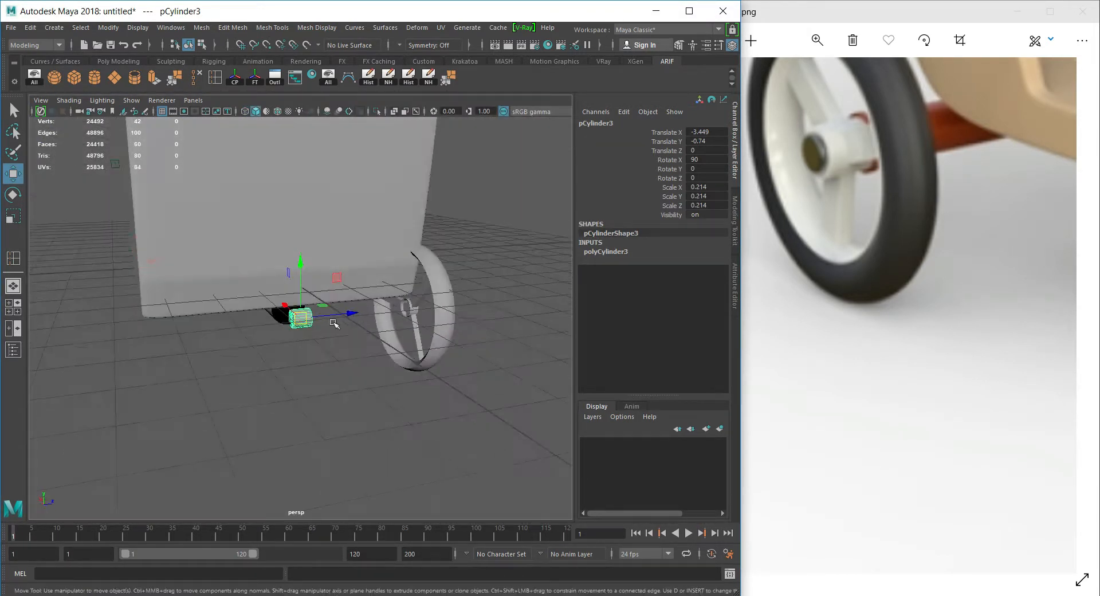
key("f")
left_click_drag(441, 319, 369, 331, "alt")
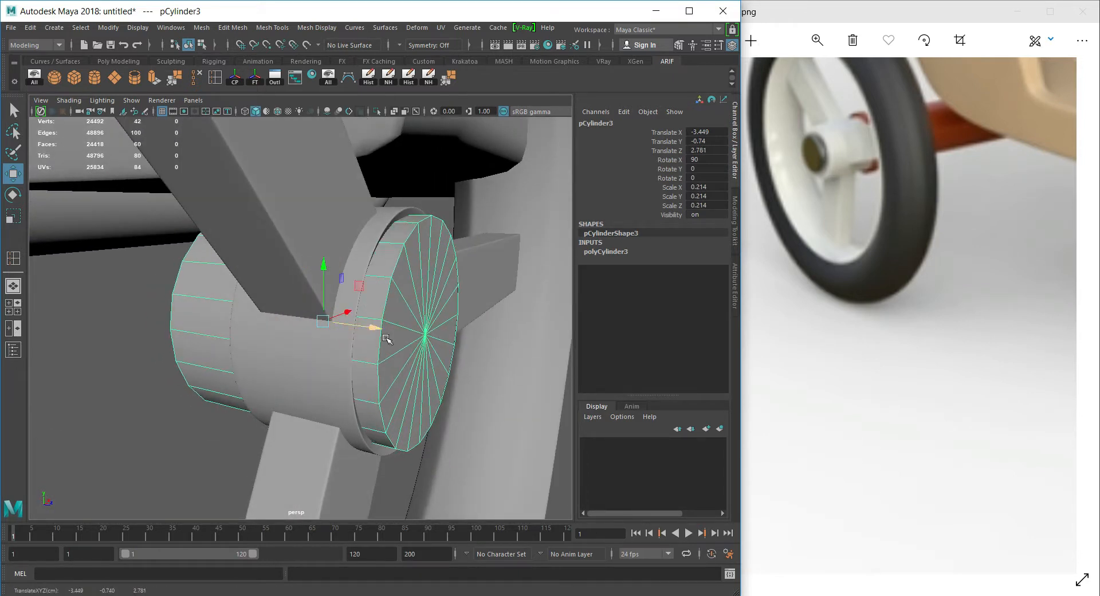
Scale the cylinder uniformly to about 0.209 and try to lengthen it along its axis.
key("r")
right_click_drag(394, 330, 346, 353, "alt")
left_click_drag(369, 331, 491, 331)
right_click_drag(491, 332, 447, 393, "alt")
key("ctrl+z")
Snap the cylinder's pivot to its outer end face and scale its length to about 3.391 as the rear axle.
key("w")
scroll(434, 369, "up", 3)
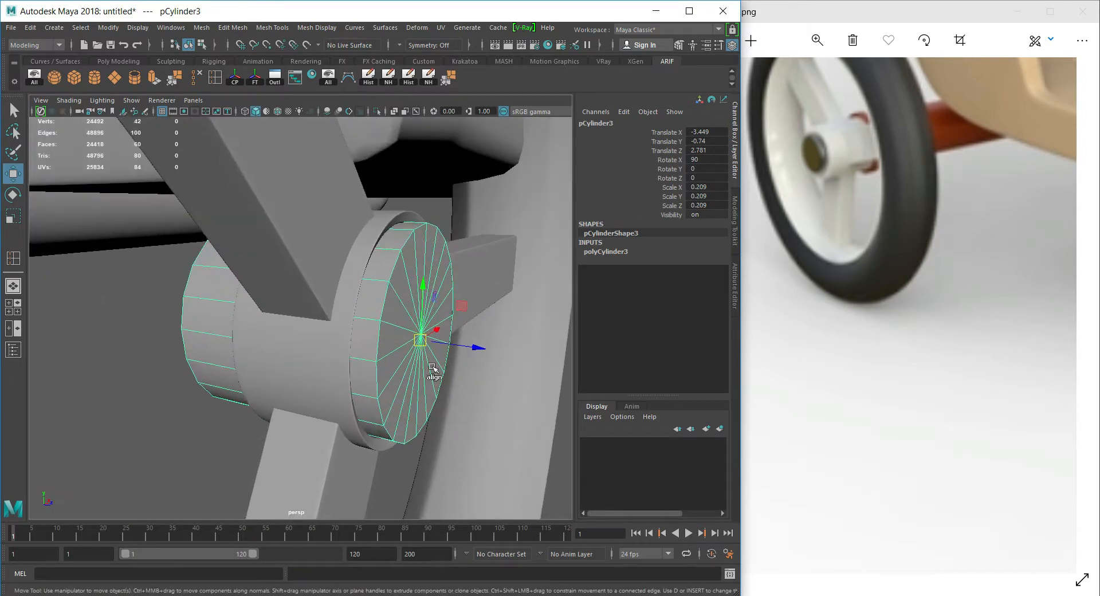
key("r")
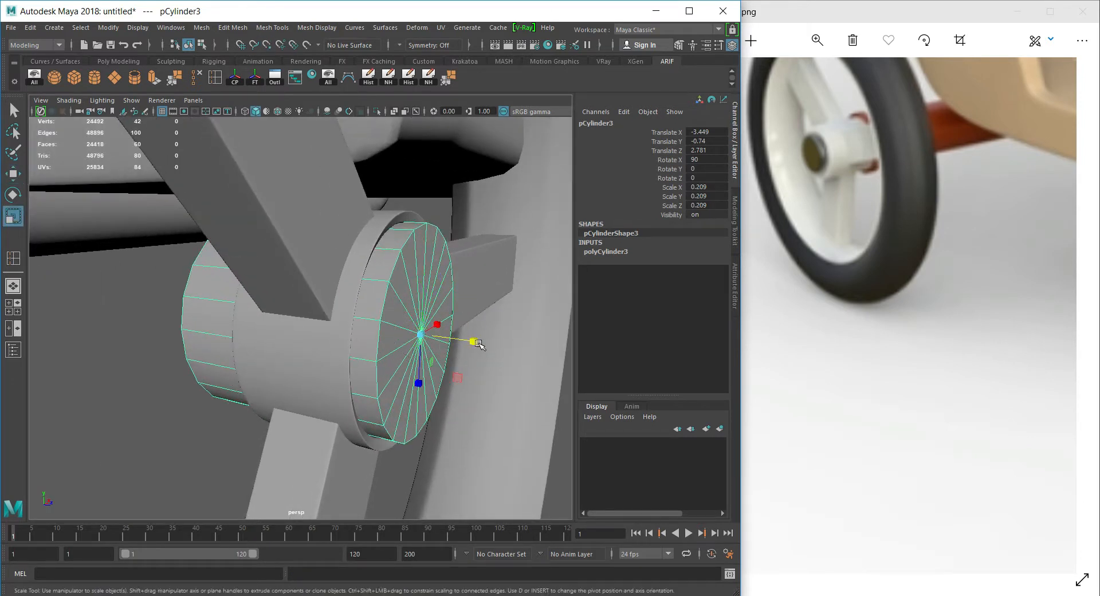
left_click_drag(474, 343, 589, 350)
right_click_drag(550, 344, 286, 299, "alt")
right_click_drag(493, 323, 361, 343, "alt")
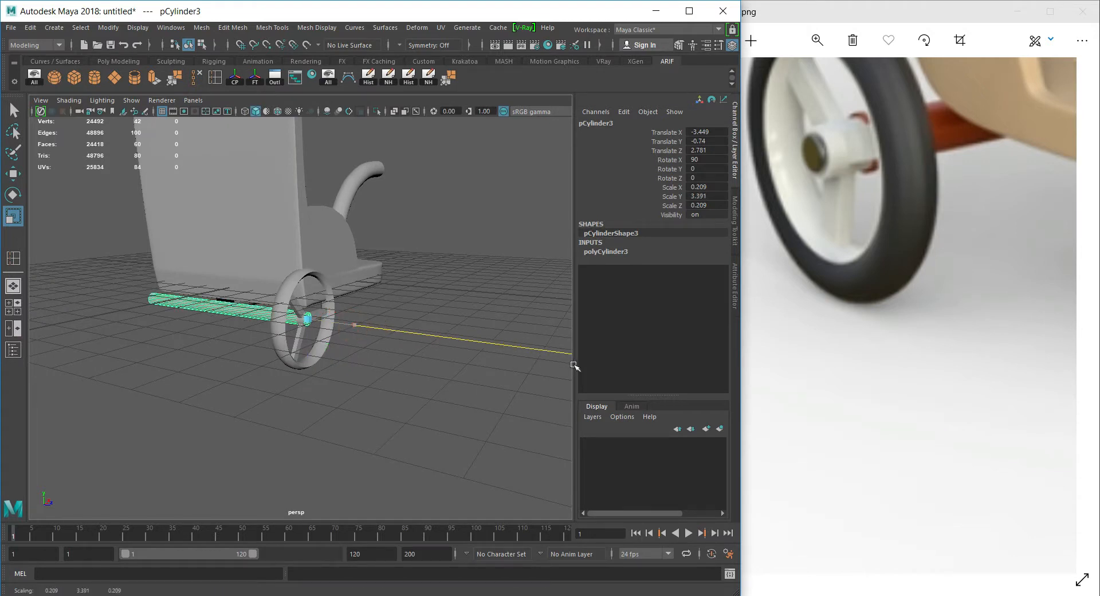
Select all parts of the rear wheel together with the axle.
left_click_drag(383, 351, 275, 330, "alt")
right_click_drag(298, 355, 332, 364, "alt")
left_click_drag(332, 364, 303, 372, "alt")
key("w")
left_click(277, 426)
left_click_drag(246, 398, 323, 274)
Try to shift the selected wheel and axle in X and Y, and undo the move.
key("space")
key("space")
key("space")
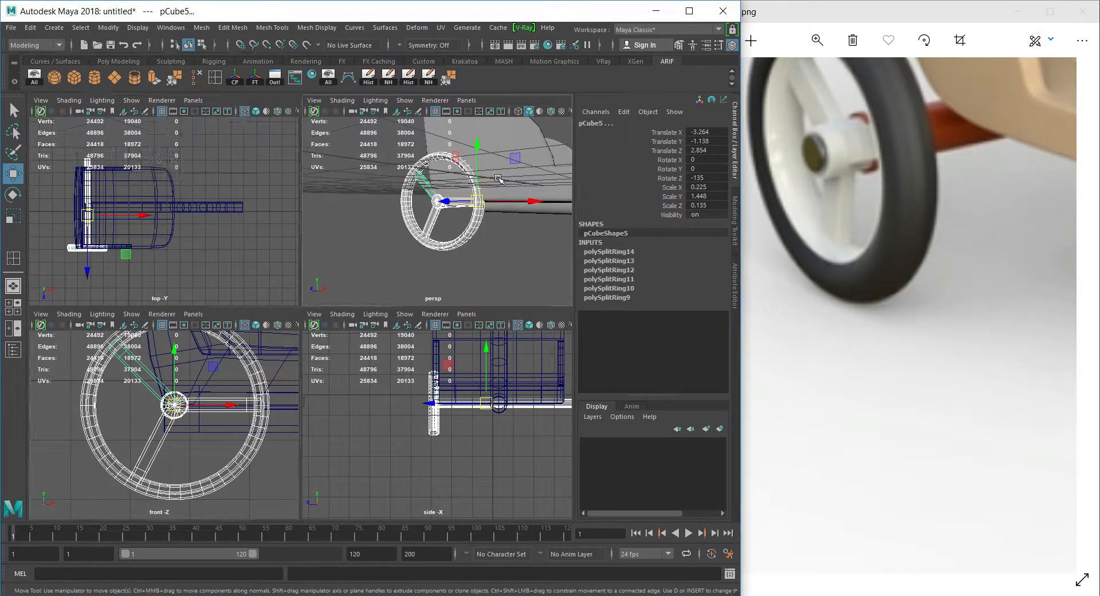
key("space")
right_click_drag(393, 322, 301, 280, "alt")
left_click_drag(302, 281, 267, 258, "alt")
key("ctrl+z")
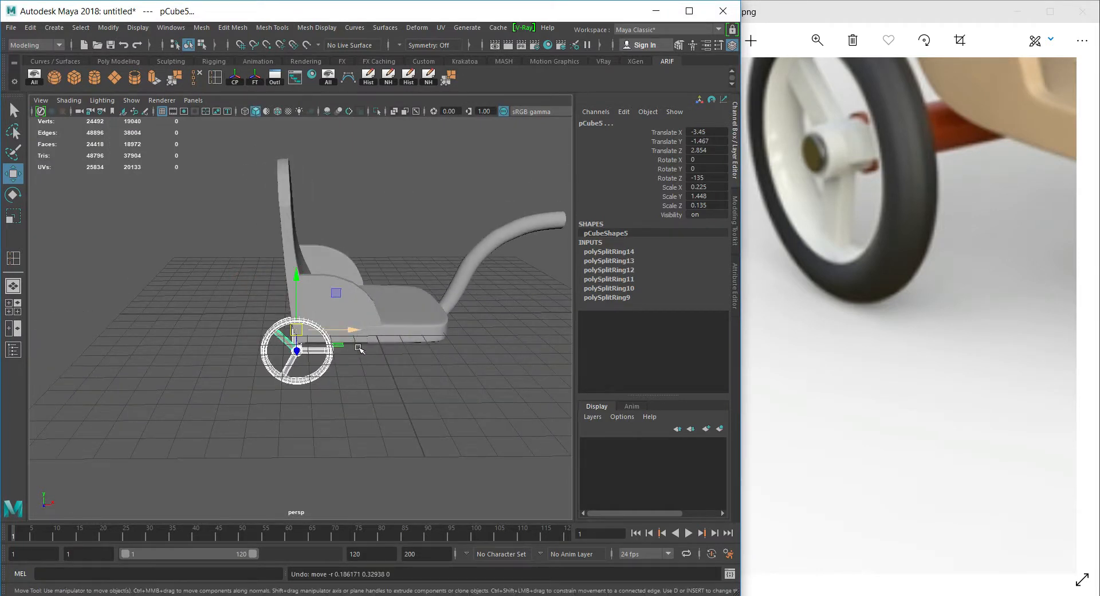
Move the wheel and axle to about X -3.116 and Y -1.219, and shift them outward along Z away from the seat.
key("space")
key("space")
left_click_drag(288, 320, 322, 292)
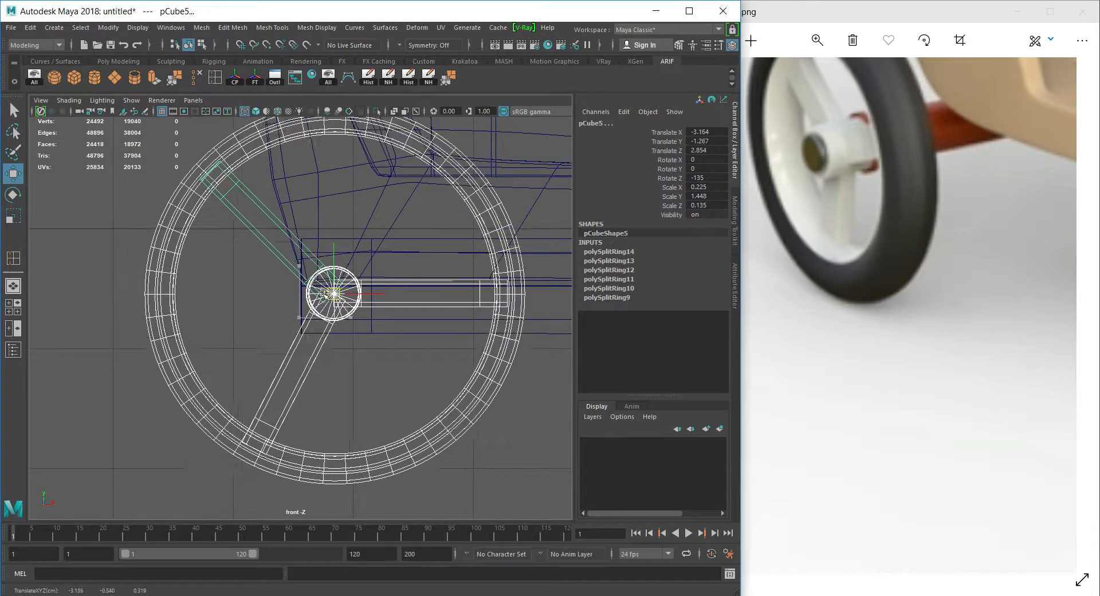
key("space")
key("space")
middle_click_drag(342, 276, 319, 275)
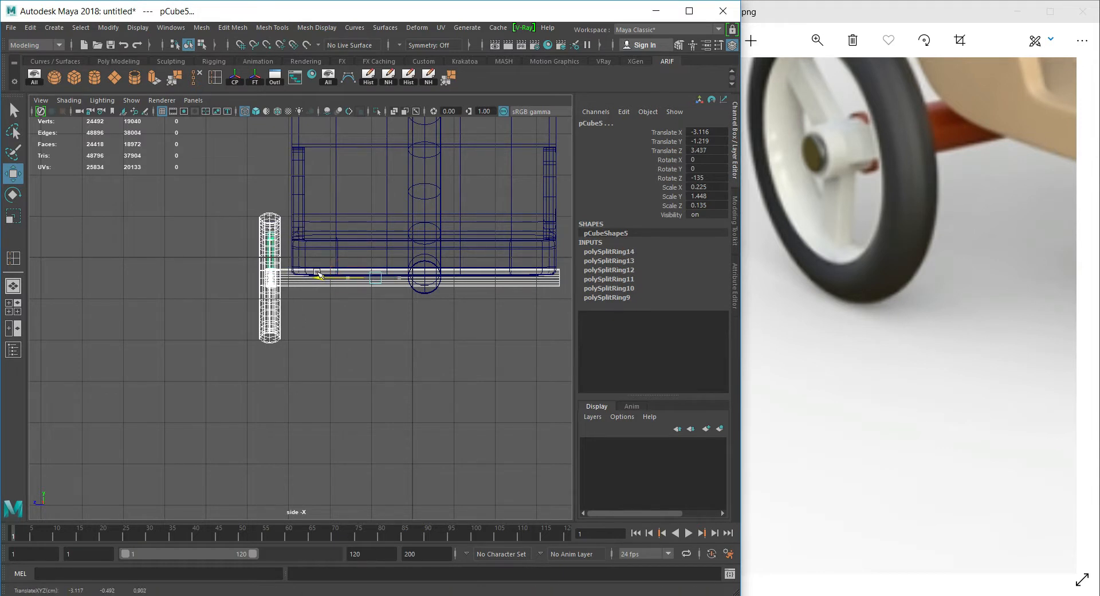
Check the wheel spacing on the reference image and move the wheel and axle out to about Z 3.576.
left_click(1058, 221)
scroll(928, 329, "up", 2)
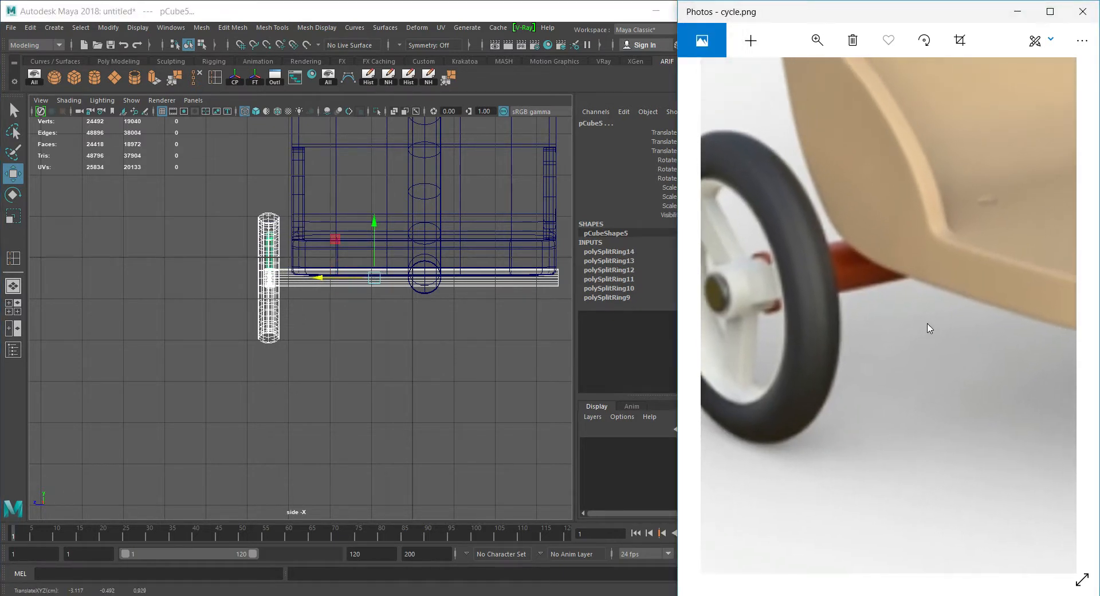
left_click(818, 39)
left_click_drag(859, 79, 793, 94)
middle_click_drag(317, 291, 316, 283)
key("space")
key("space")
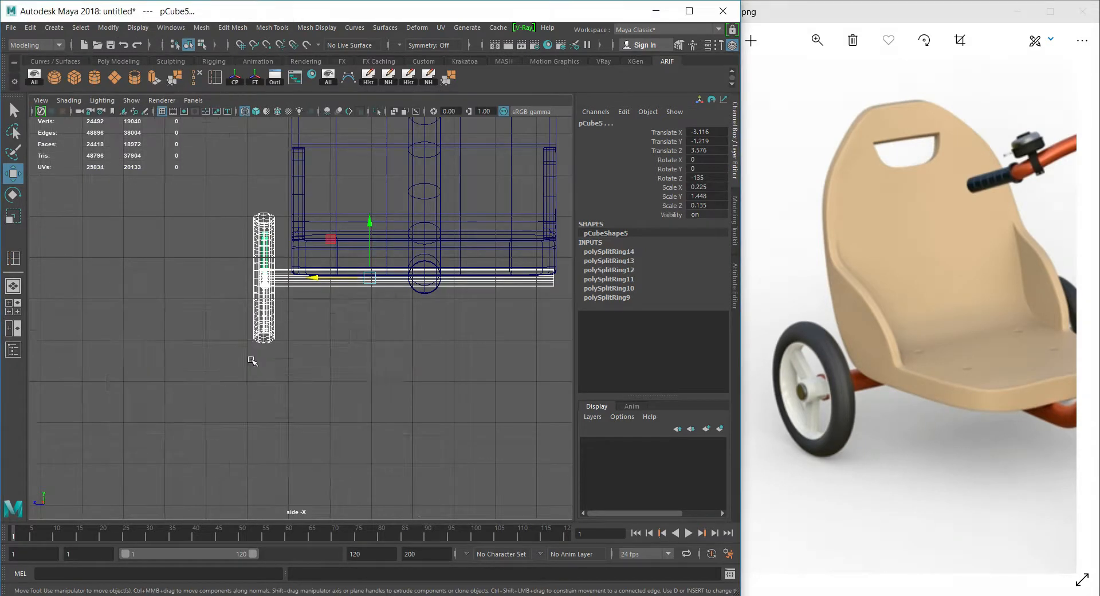
Lower the wheel and axle below the seat in the front view, to about X -3.255 and Y -1.388.
key("space")
key("space")
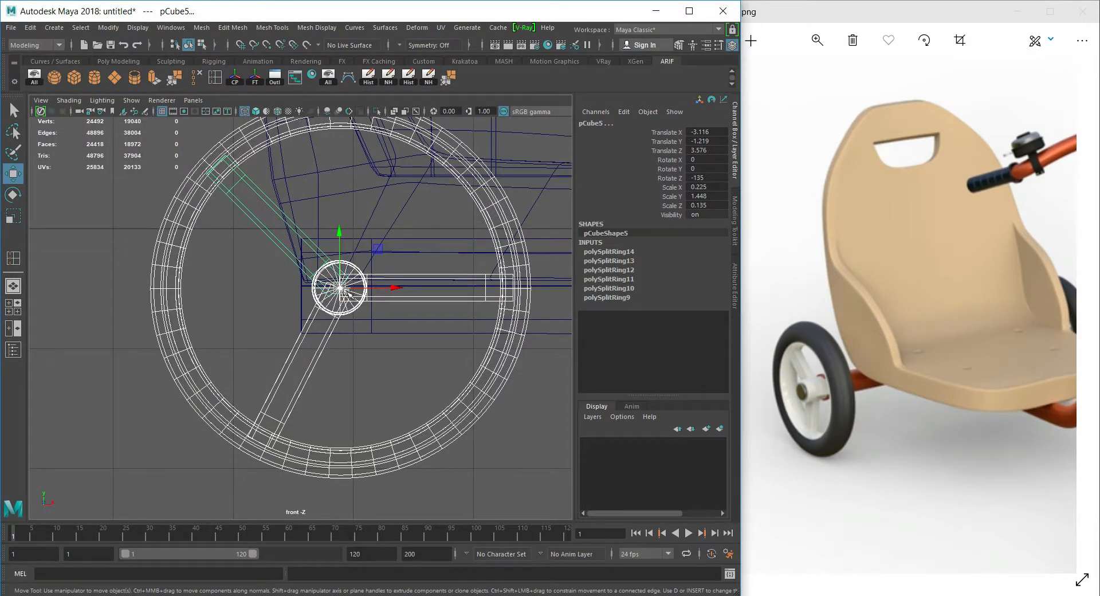
middle_click_drag(346, 292, 331, 331)
key("space")
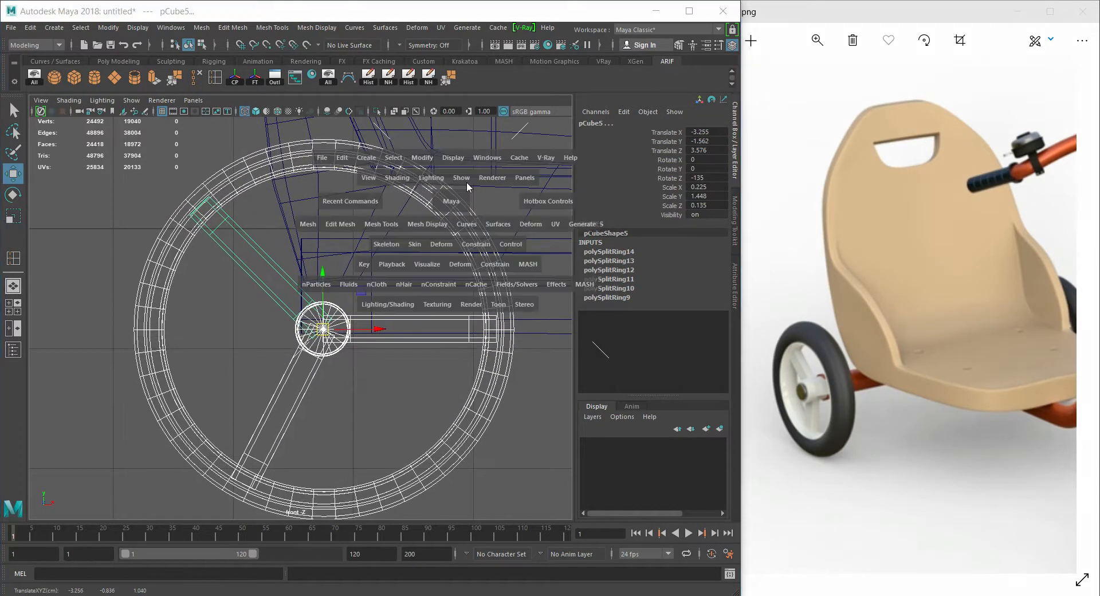
key("space")
Examine the repositioned rear wheel and axle from several sides against the seat.
left_click_drag(470, 260, 346, 246, "alt")
scroll(401, 338, "up", 5)
left_click_drag(411, 344, 216, 266, "alt")
scroll(304, 367, "up", 6)
scroll(233, 303, "down", 6)
left_click_drag(234, 306, 324, 336, "alt")
left_click(311, 469)
scroll(298, 432, "down", 5)
scroll(441, 426, "up", 5)
left_click_drag(394, 316, 392, 357, "alt")
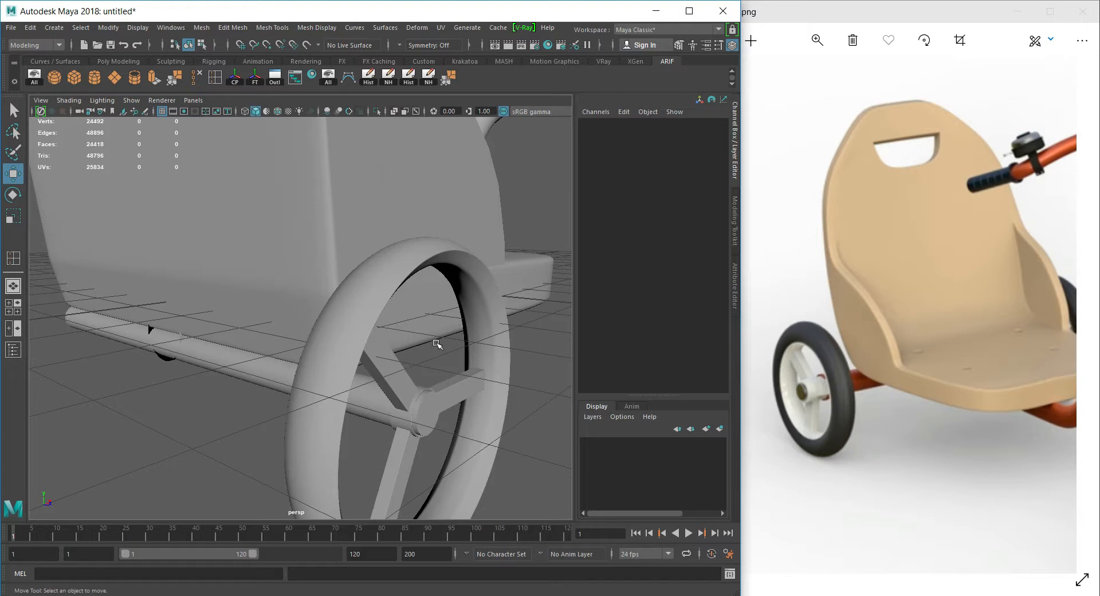
Examine where the spokes meet the inner rim of the tyre.
left_click(484, 312)
key("f")
left_click(471, 377)
left_click_drag(469, 380, 365, 329, "alt")
right_click_drag(365, 329, 365, 328, "alt")
left_click_drag(365, 328, 460, 356, "alt")
right_click_drag(460, 356, 464, 318, "alt")
left_click(466, 300)
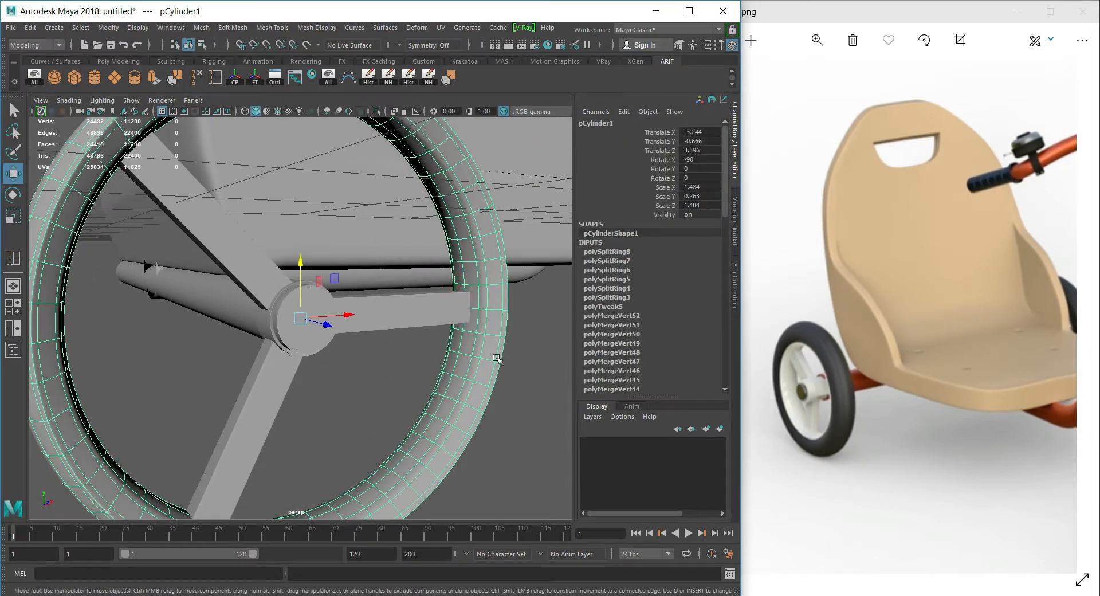
left_click(386, 392)
left_click_drag(377, 385, 318, 317, "alt")
Isolate the tyre by hiding all unselected objects, and turn off its smooth preview.
left_click(370, 265)
key("alt+h")
key("1")
right_click_drag(369, 236, 429, 319, "alt")
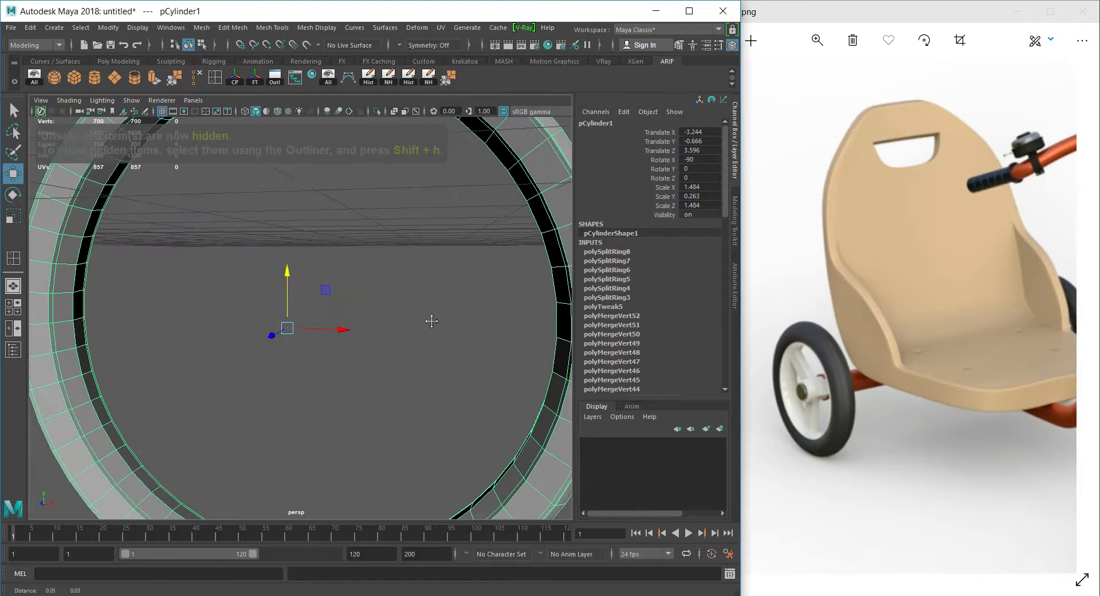
middle_click_drag(430, 319, 327, 396, "alt")
left_click_drag(478, 318, 380, 312, "alt")
right_click_drag(380, 311, 356, 302, "alt")
key("space")
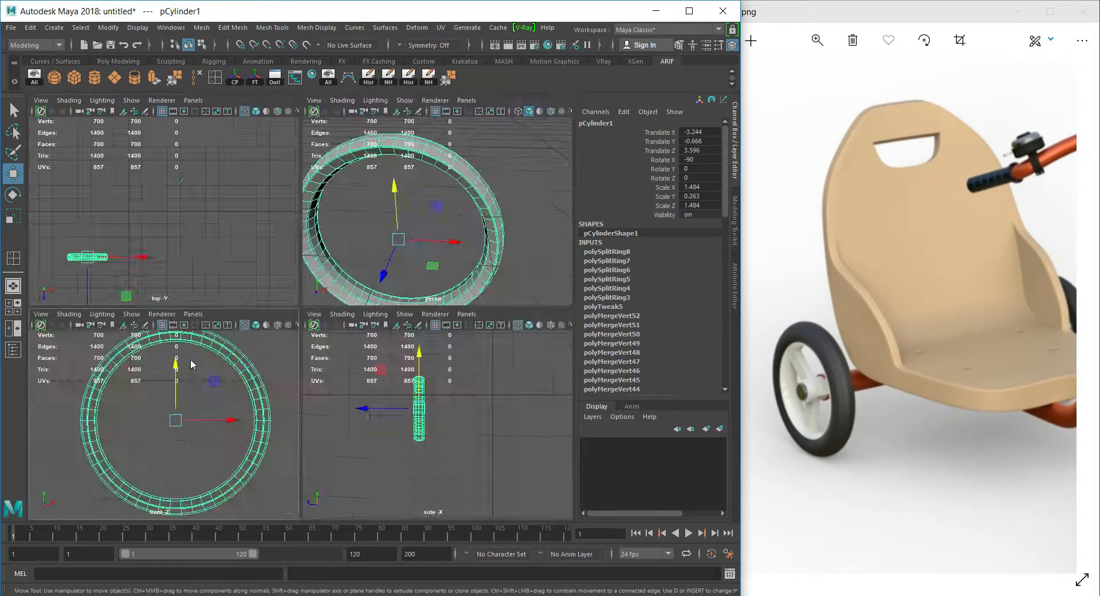
key("space")
key("3")
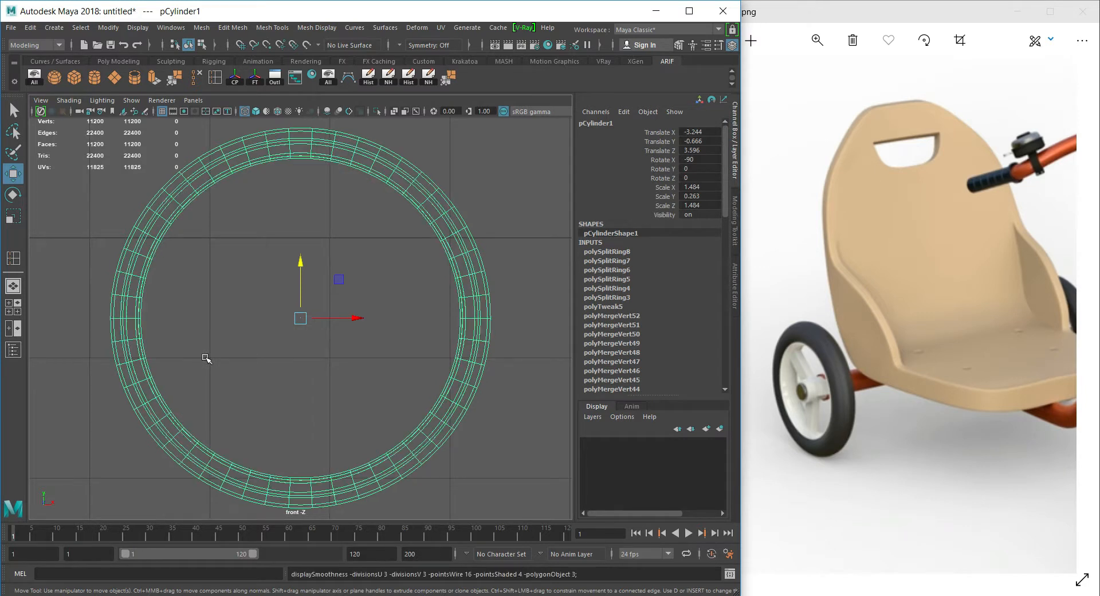
key("1")
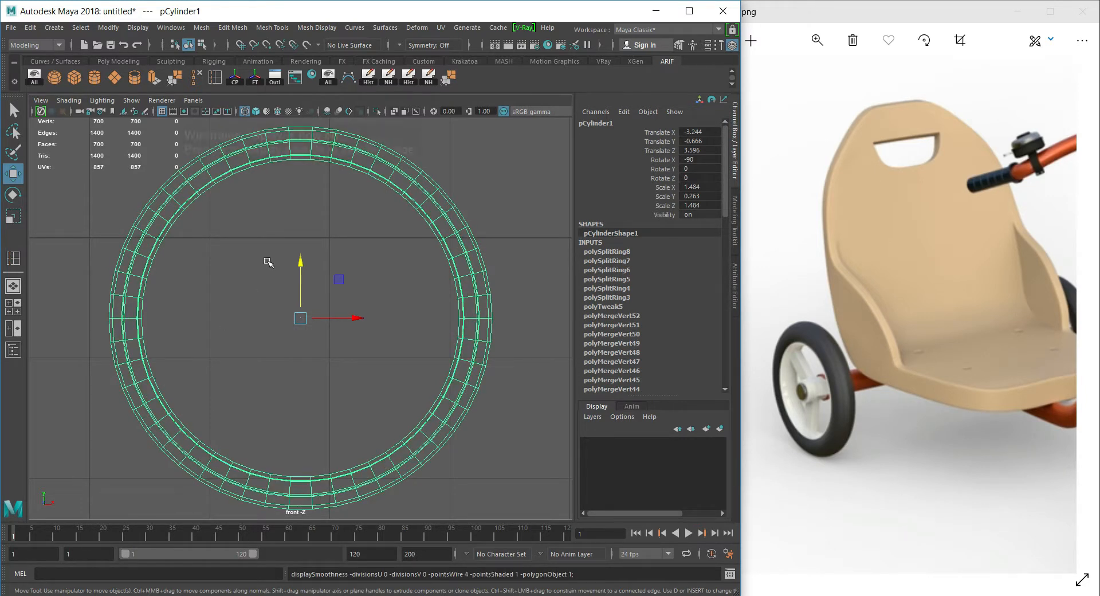
key("5")
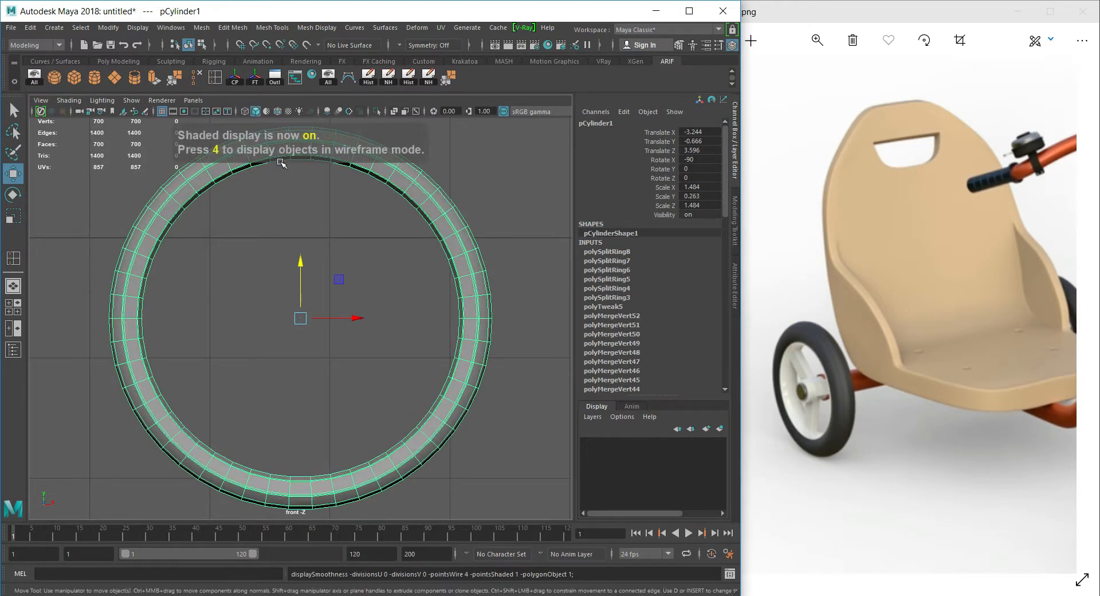
key("6")
key("4")
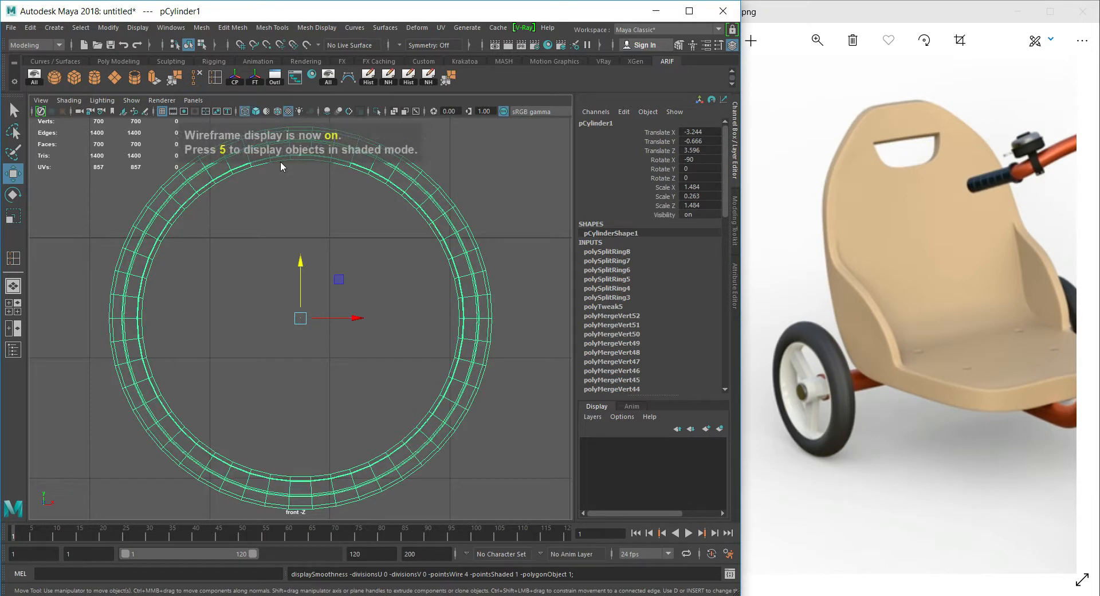
Try to select only the inner vertices of the tyre by selecting all and removing the outer ones.
right_click_drag(254, 282, 197, 276)
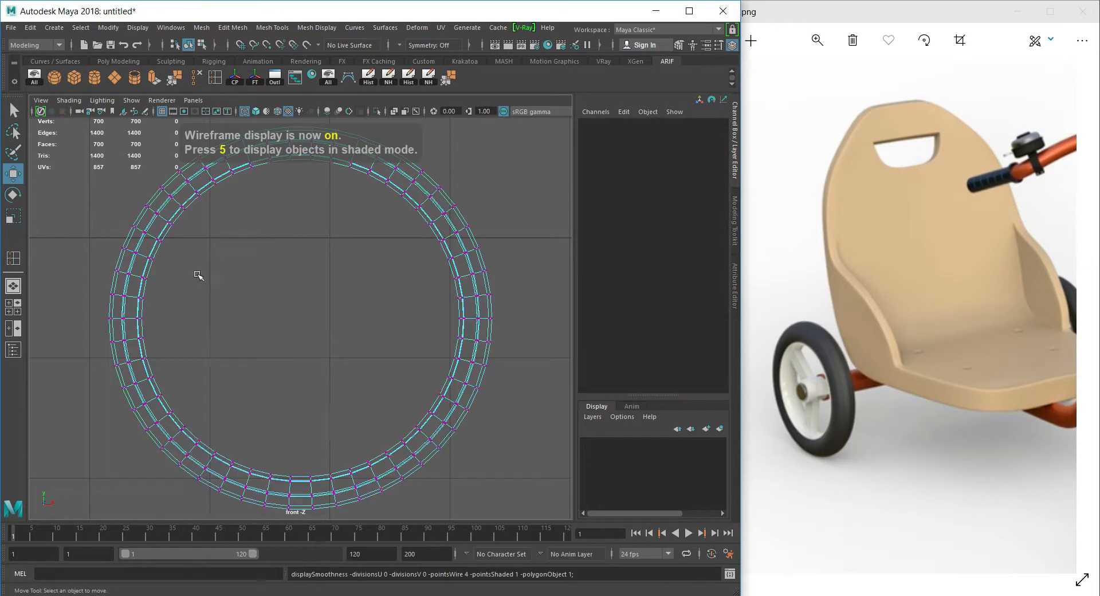
middle_click_drag(281, 279, 299, 264, "alt")
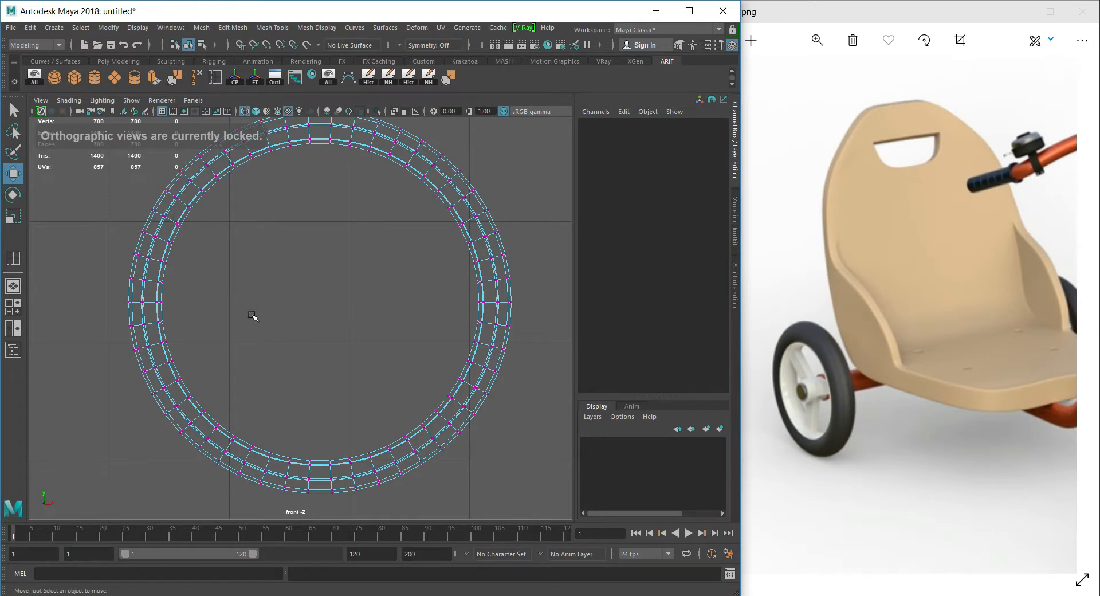
scroll(253, 316, "down", 5)
left_click_drag(173, 230, 452, 418)
scroll(349, 307, "up", 5)
scroll(319, 240, "down", 1)
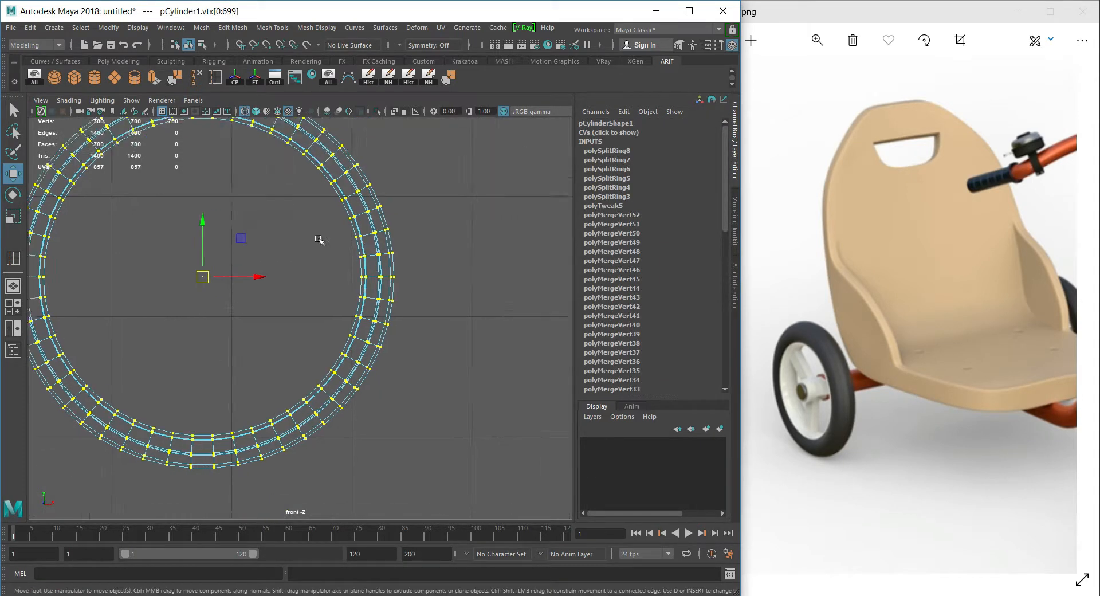
scroll(478, 364, "up", 5)
middle_click_drag(482, 389, 488, 252, "alt")
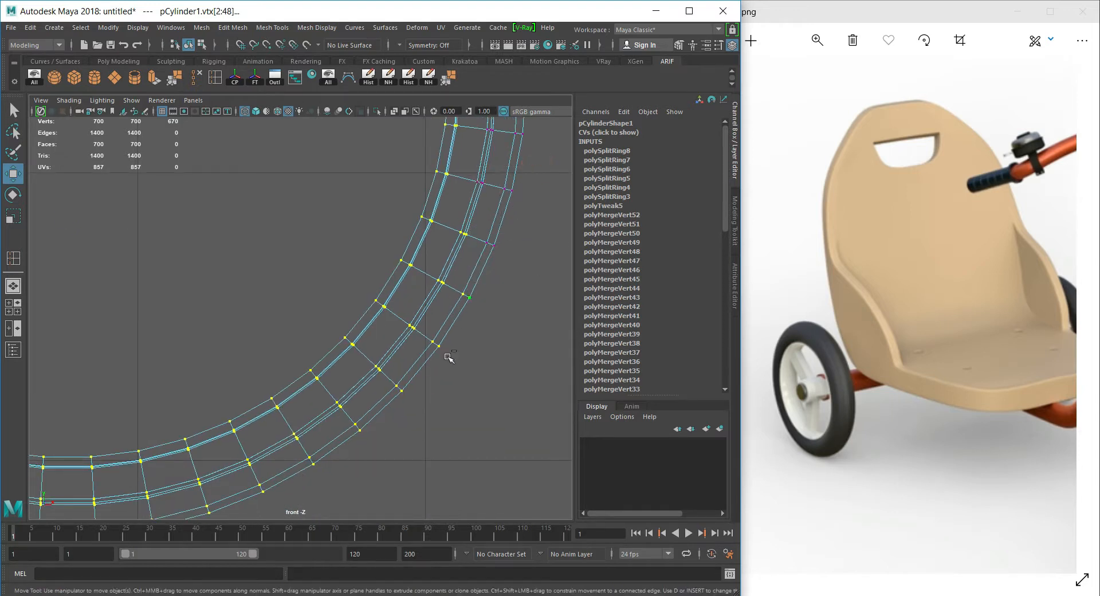
left_click_drag(433, 360, 436, 354, "ctrl")
key("space")
left_click_drag(480, 184, 476, 215)
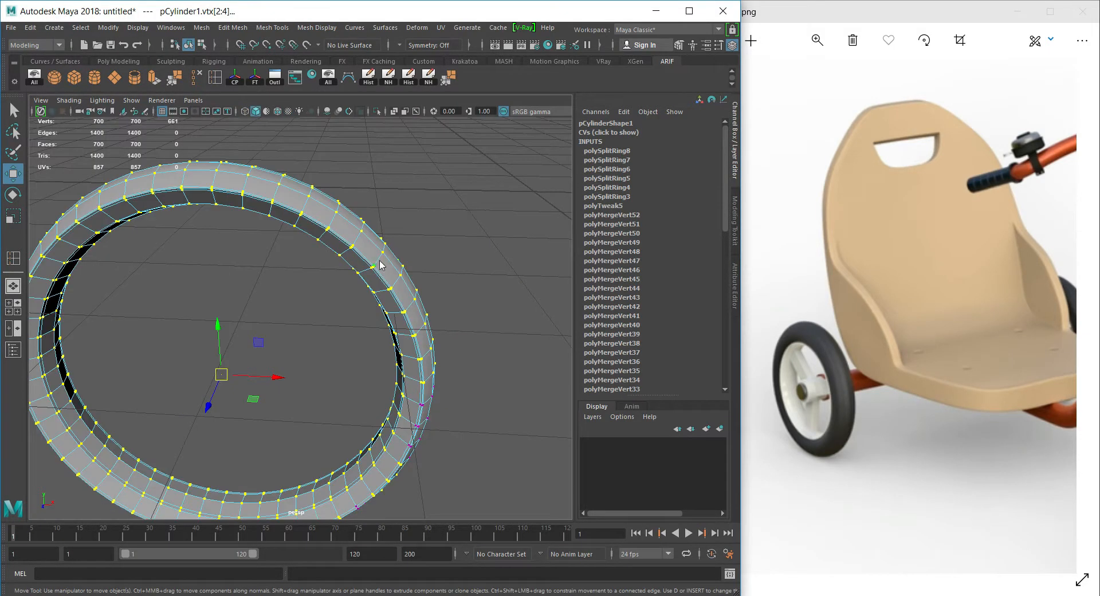
Return to object mode and compare the tyre's smoothed and unsmoothed shapes.
right_click_drag(380, 262, 417, 228)
left_click_drag(399, 335, 411, 303, "alt")
key("3")
left_click(471, 317)
scroll(314, 241, "up", 3)
mouse_move(374, 272)
left_mouse_down("alt")
mouse_move(398, 256)
mouse_move(422, 287)
mouse_move(380, 312)
mouse_move(369, 307)
mouse_move(377, 291)
left_mouse_up("alt")
left_click(412, 263)
key("1")
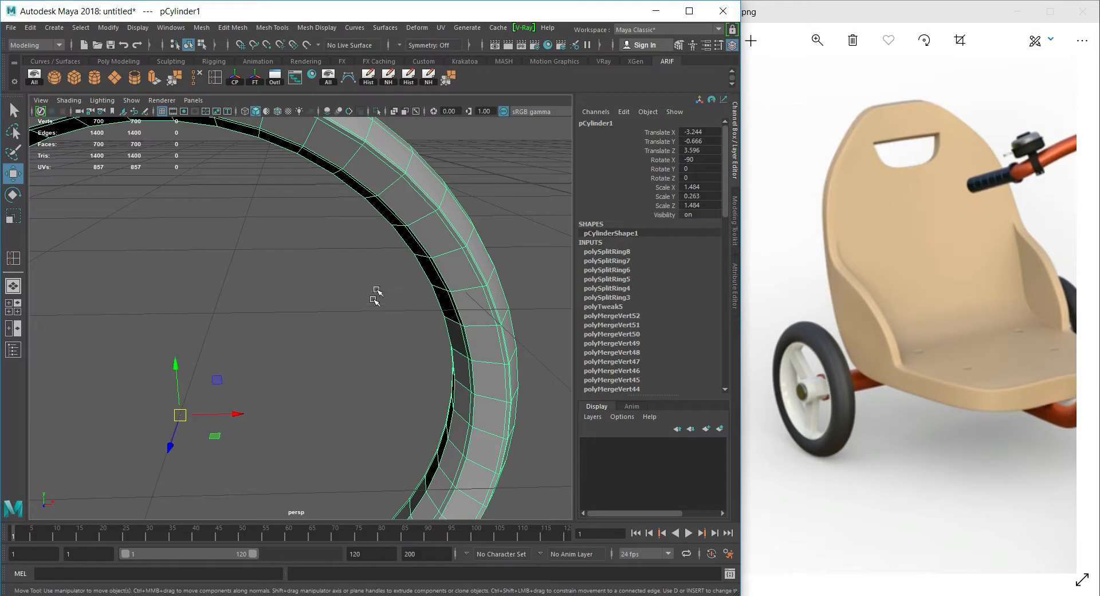
Select the adjacent face loops running around the inner side of the tyre.
right_click(415, 229)
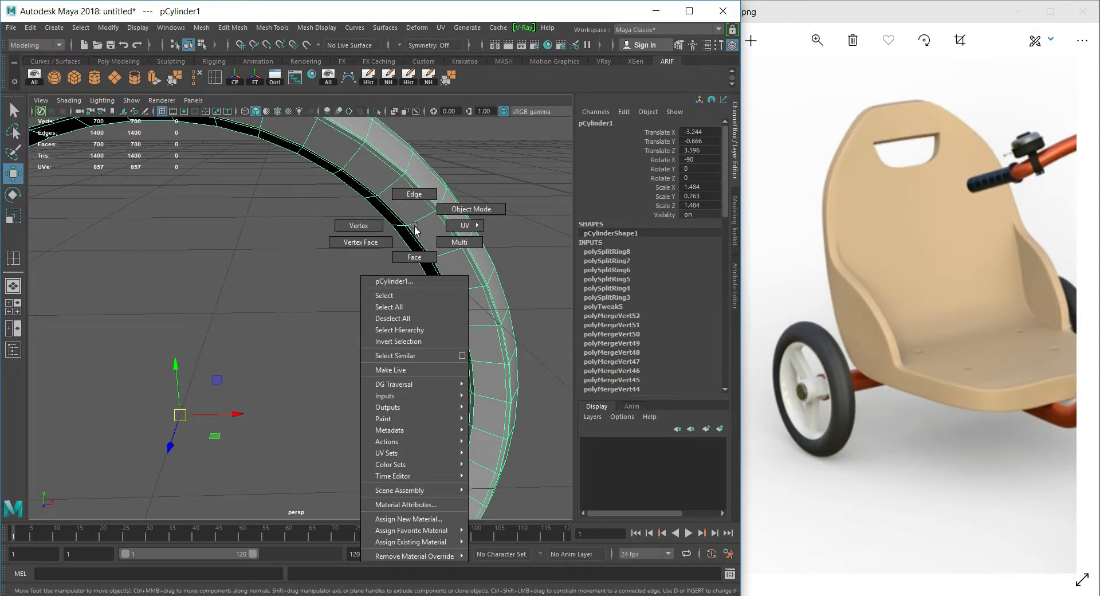
left_click(415, 255)
left_click_drag(416, 250, 452, 234, "alt")
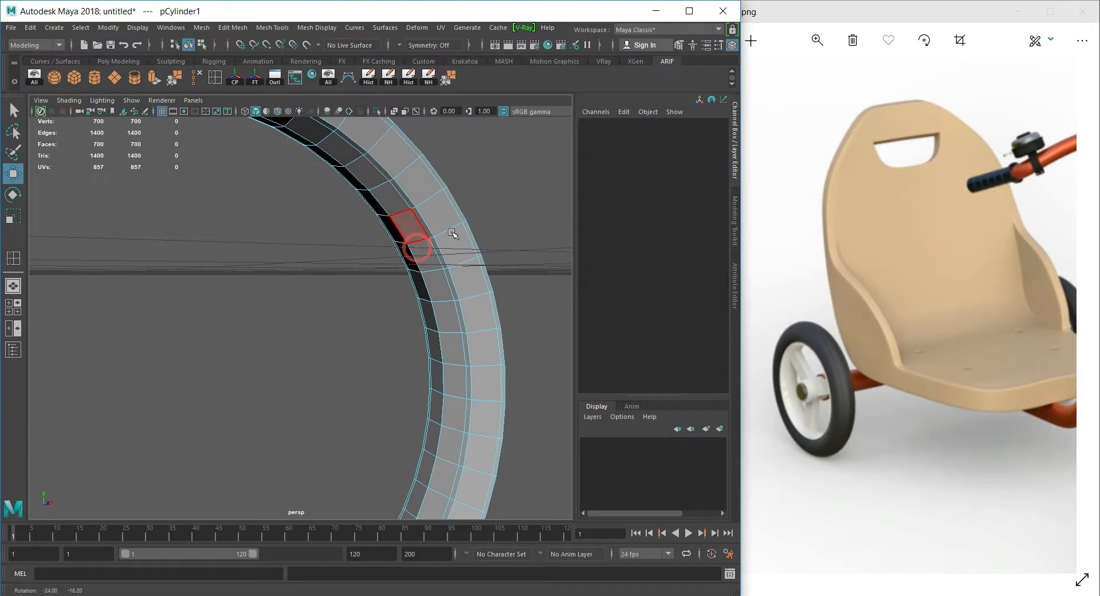
left_click(417, 229)
key("f")
left_click(345, 282)
double_click(318, 243, "shift")
left_click(320, 290, "shift")
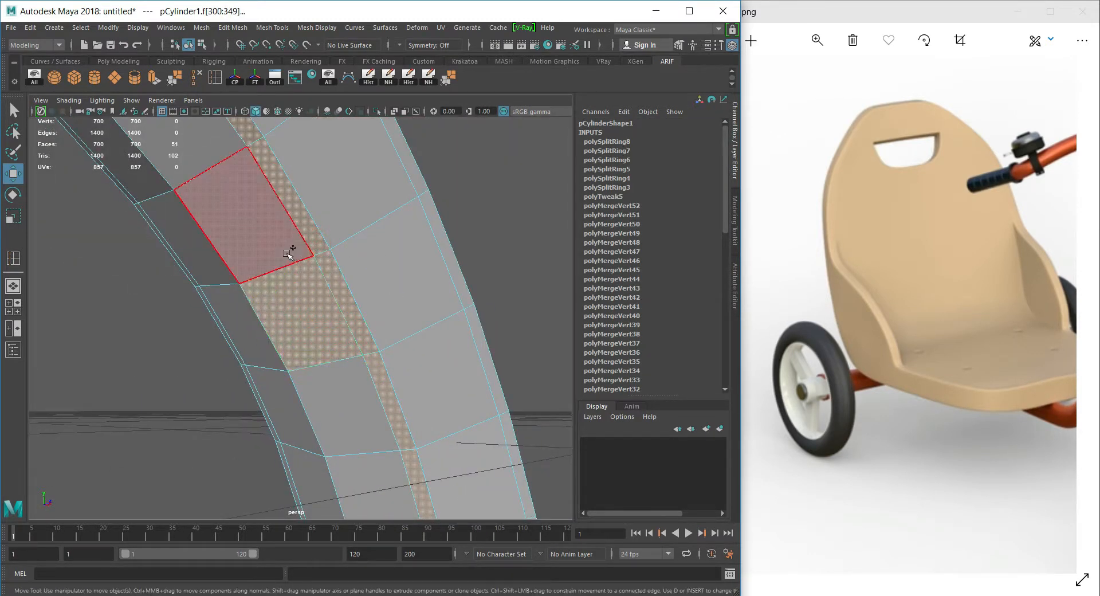
double_click(288, 254, "shift")
left_click(248, 313, "shift")
double_click(215, 271, "shift")
left_click_drag(262, 315, 361, 322, "alt")
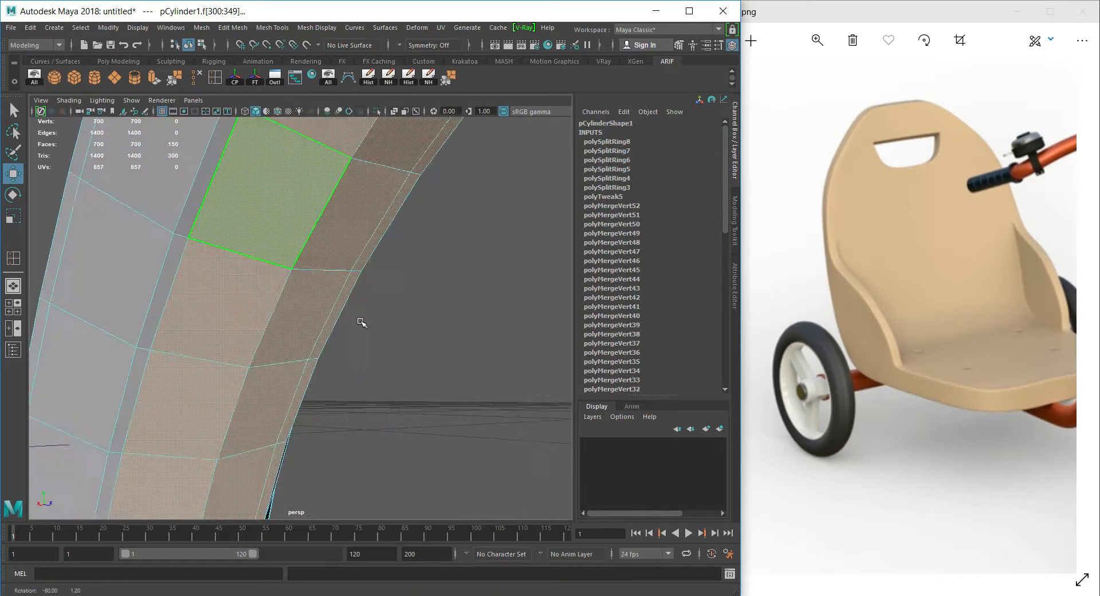
double_click(189, 223, "shift")
left_click(155, 233, "shift")
double_click(166, 206, "shift")
Add the remaining inner face loop, scale the faces inward to thicken the tyre, and restore its smooth preview in object mode.
key("f")
left_click_drag(329, 299, 255, 327, "alt")
right_click_drag(255, 326, 376, 273, "alt")
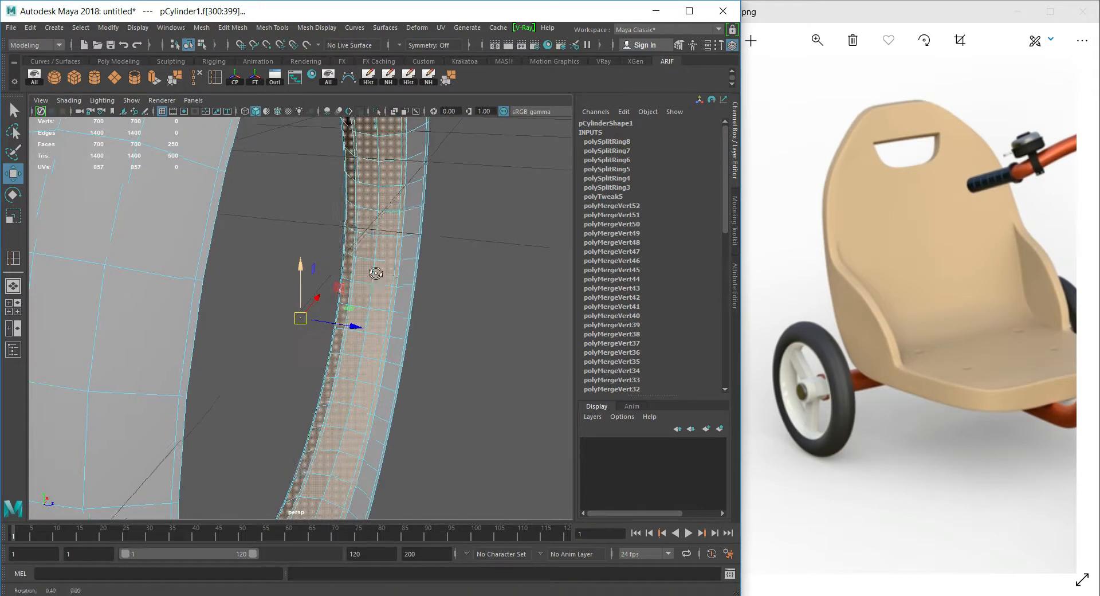
left_click_drag(376, 273, 358, 284, "alt")
double_click(494, 204, "shift")
key("f")
key("r")
left_click_drag(486, 209, 309, 314, "alt")
key("w")
key("3")
right_click_drag(397, 218, 475, 172)
Show all hidden objects of the tricycle again.
left_click(467, 238)
left_click_drag(449, 273, 415, 265, "alt")
left_click(411, 264)
left_click(42, 80)
scroll(373, 332, "down", 4)
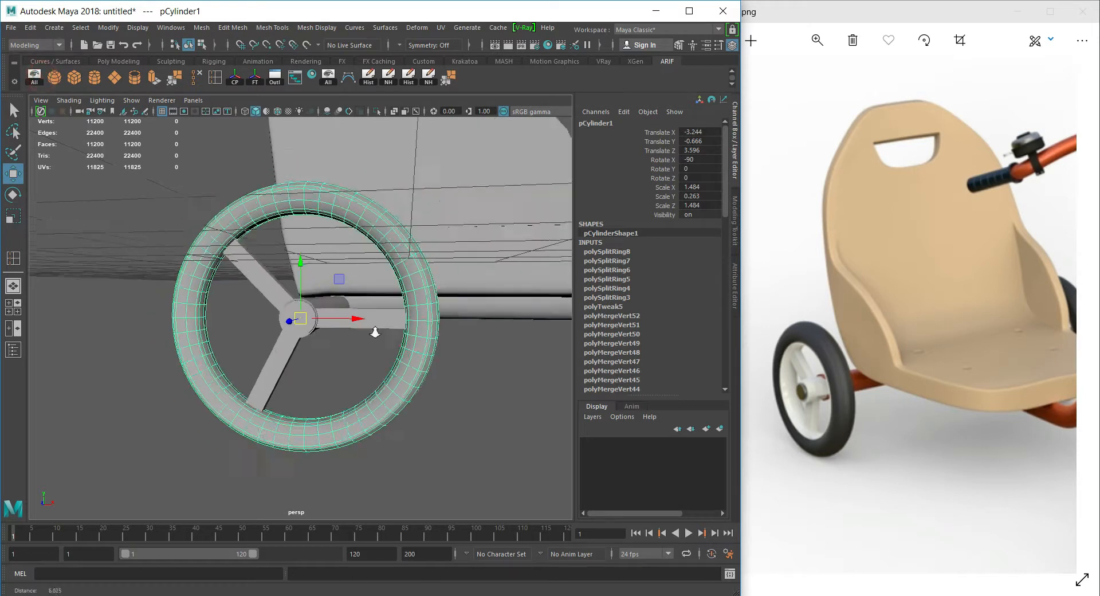
left_click(451, 417)
Duplicate the rear wheel parts without the axle and move the copy along Z to the opposite side, to about -4.056.
mouse_move(442, 412)
left_mouse_down("alt")
mouse_move(474, 400)
mouse_move(452, 419)
left_mouse_up("alt")
scroll(285, 334, "down", 8)
left_click_drag(283, 333, 304, 356, "alt")
right_click_drag(304, 356, 374, 341, "alt")
left_click_drag(373, 341, 351, 374, "alt")
left_click(288, 382)
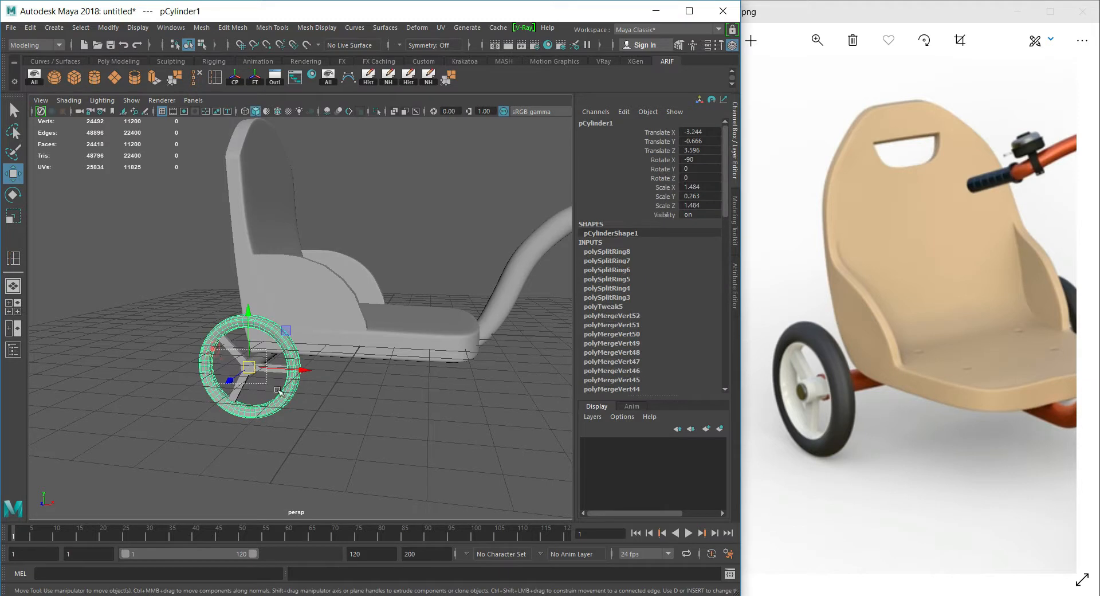
left_click_drag(278, 390, 279, 395)
key("f")
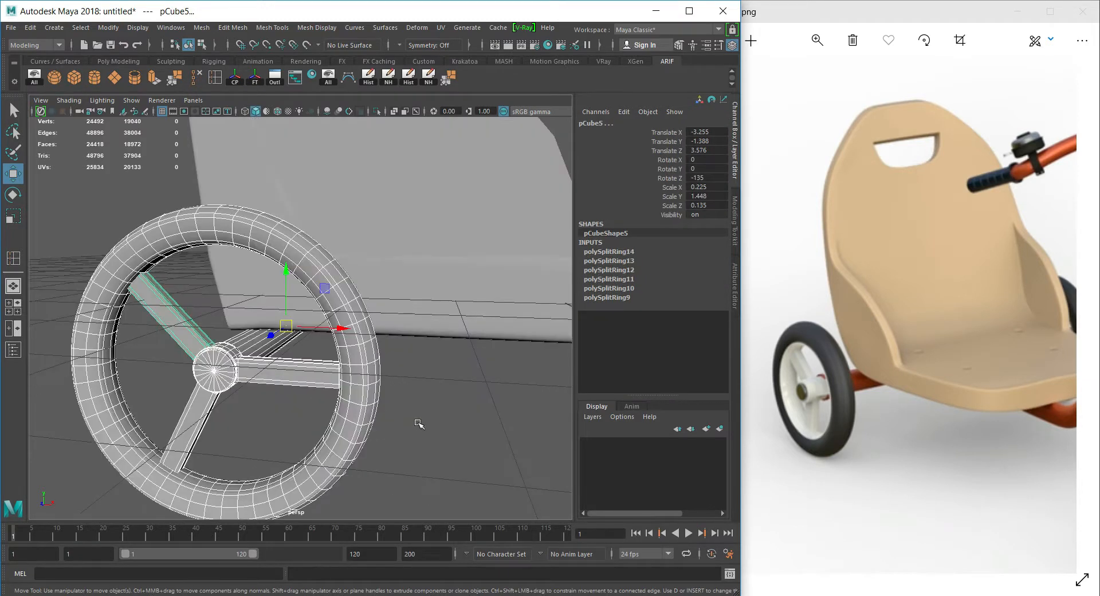
left_click_drag(415, 422, 321, 378, "alt")
left_click_drag(231, 306, 247, 405)
key("f")
left_click_drag(178, 322, 153, 323)
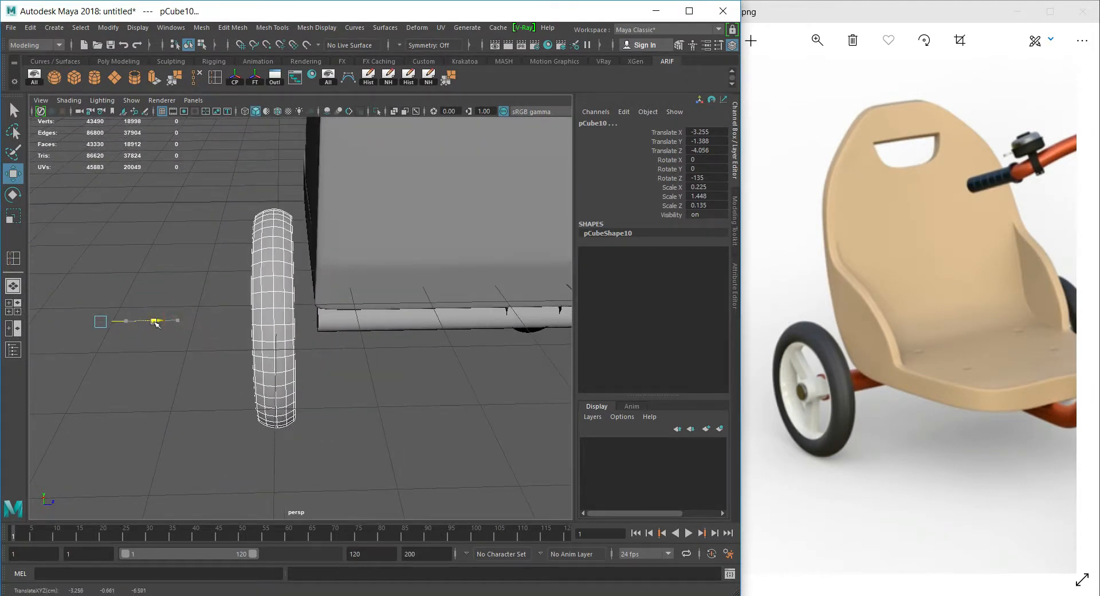
Scale the axle's length to about 4.193 in Y so that it reaches through the opposite wheel.
left_click(333, 320)
key("r")
scroll(346, 328, "down", 5)
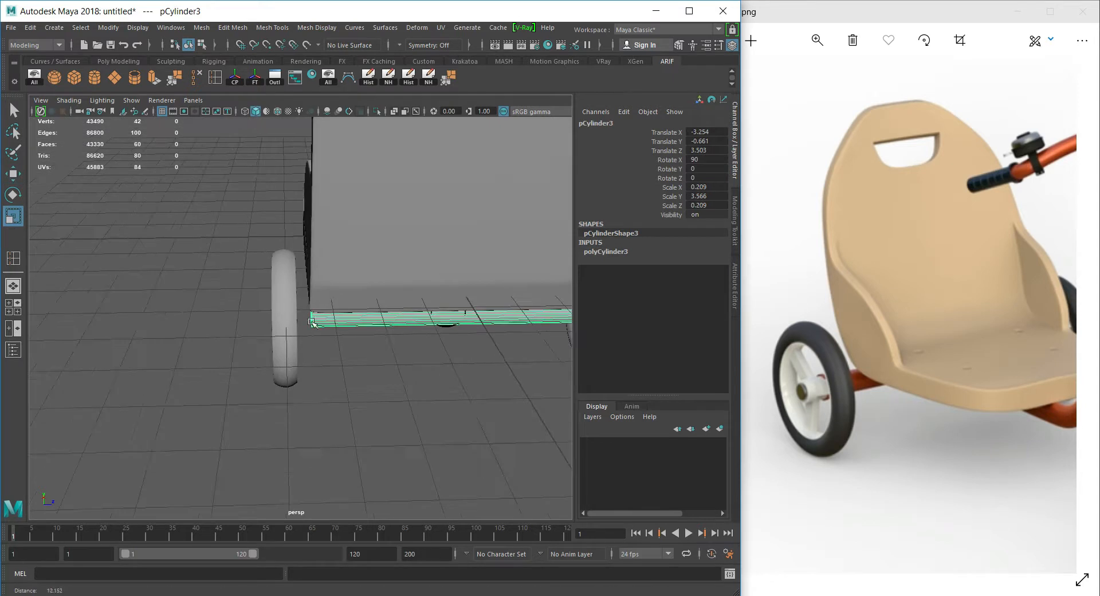
left_click_drag(349, 320, 365, 338, "alt")
left_click_drag(545, 291, 557, 292)
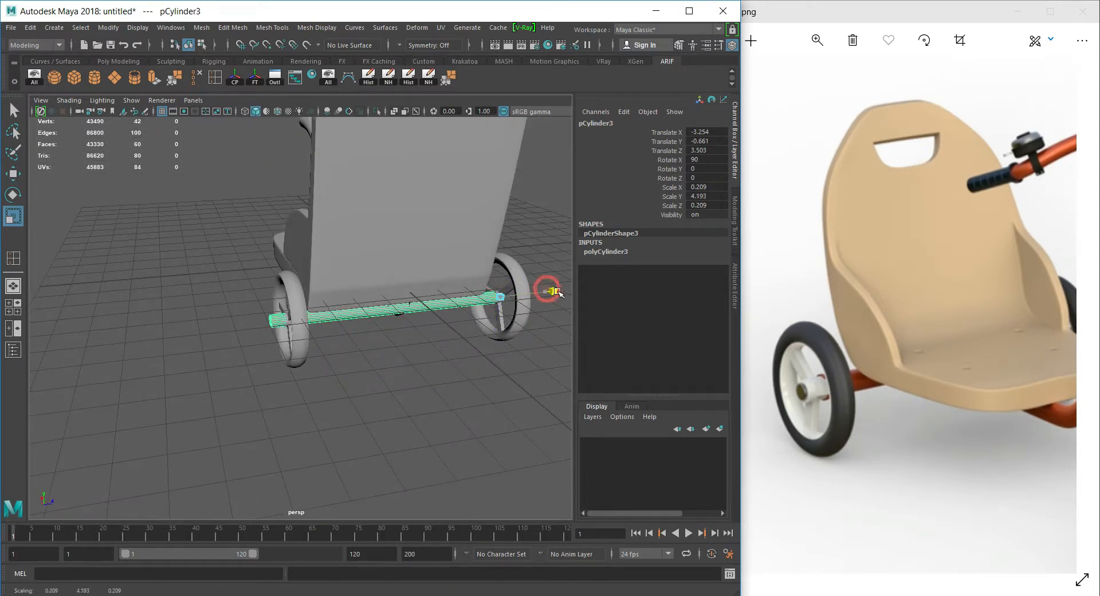
left_click(476, 375)
Hide the curved front tube so that only the seat and rear wheel assembly remain in view.
left_click_drag(401, 373, 383, 354, "alt")
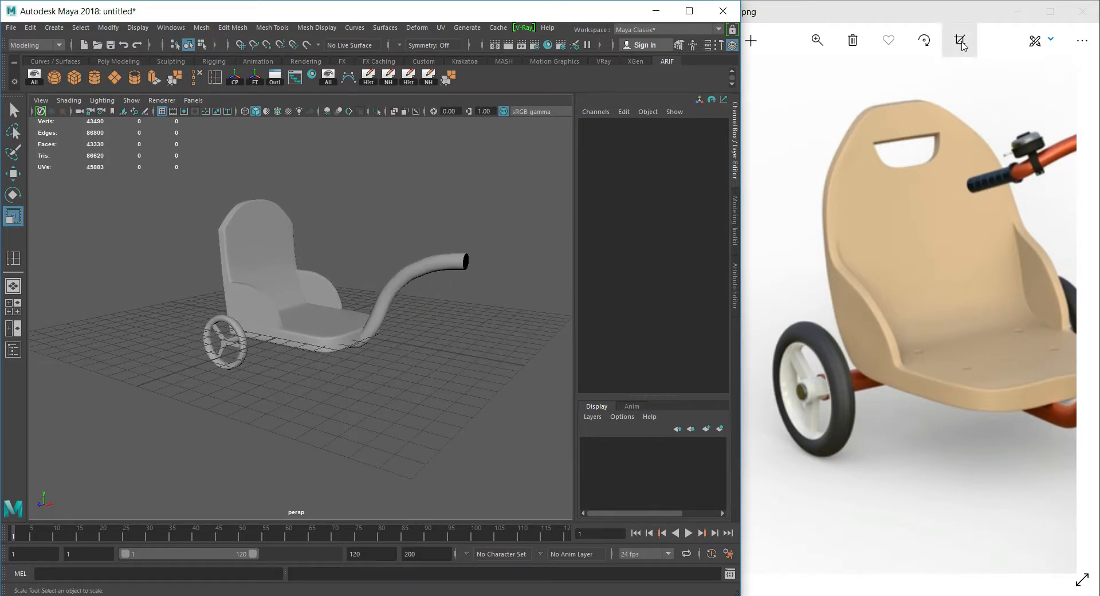
left_click(417, 261)
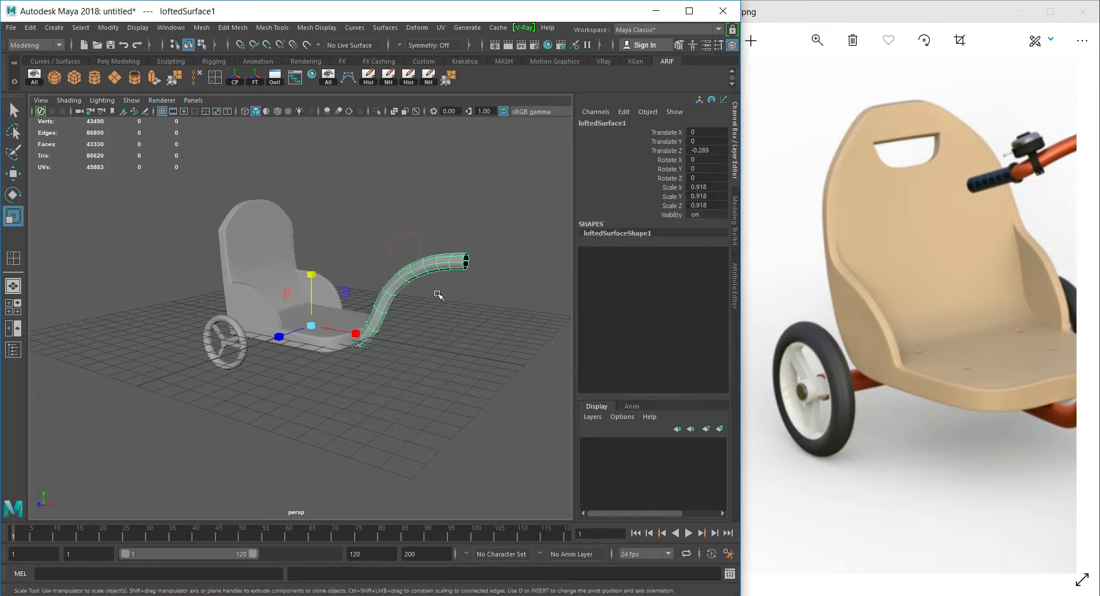
key("ctrl+h")
left_click_drag(437, 302, 395, 396, "alt")
scroll(298, 311, "up", 5)
scroll(298, 310, "down", 5)
Switch to Photos and zoom the cycle.png reference out to show the whole tricycle.
left_click(869, 325)
left_click(823, 35)
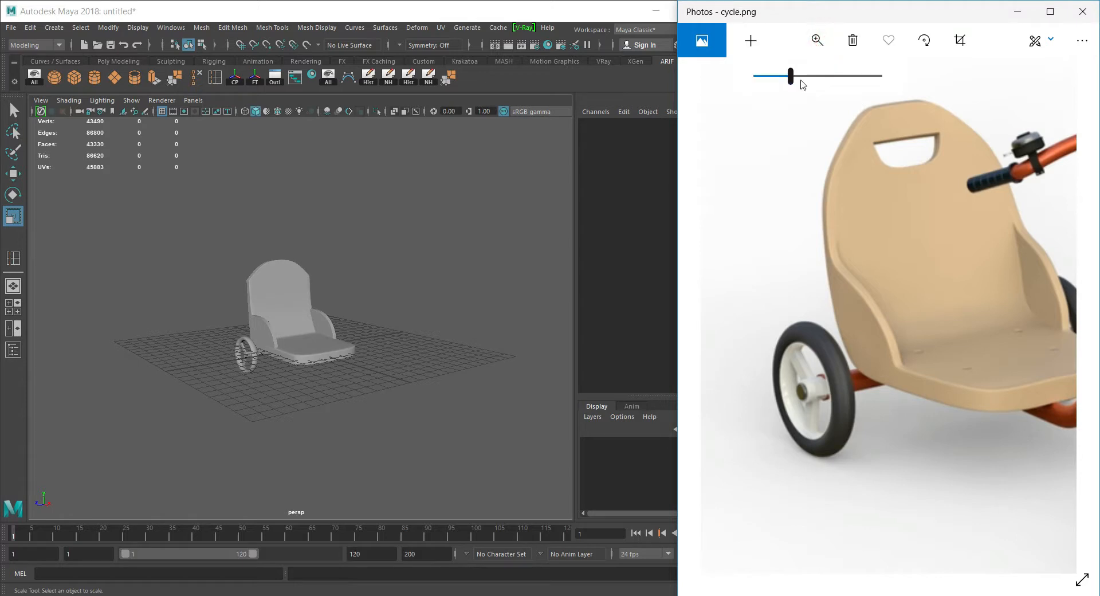
left_click_drag(792, 77, 755, 76)
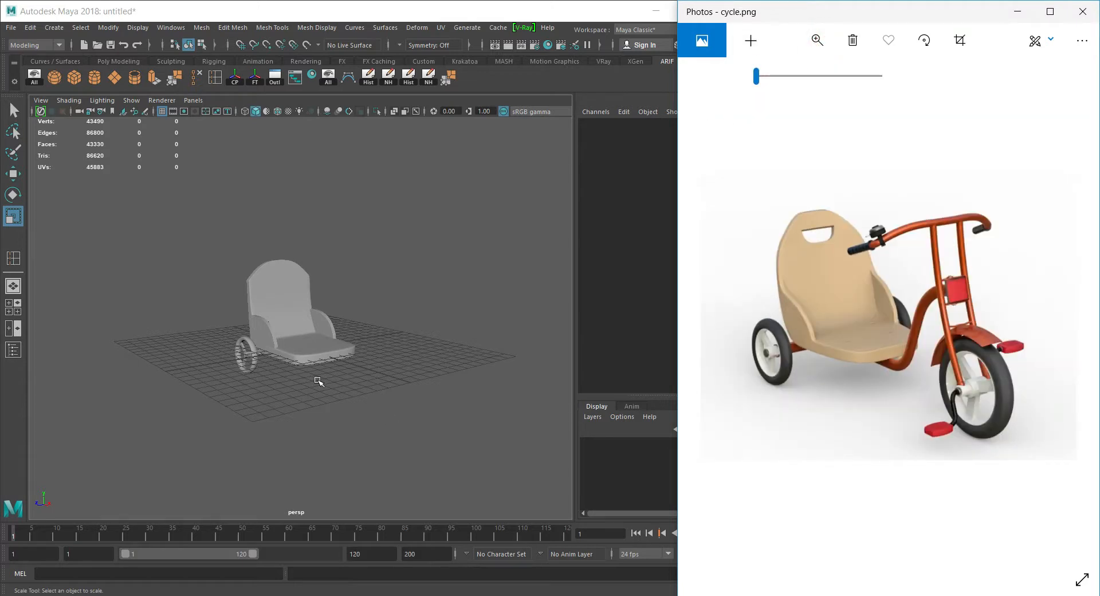
Select the near rear wheel's hub, three spokes and tyre together, leaving out the axle.
scroll(319, 381, "up", 5)
left_click_drag(272, 387, 255, 449, "alt")
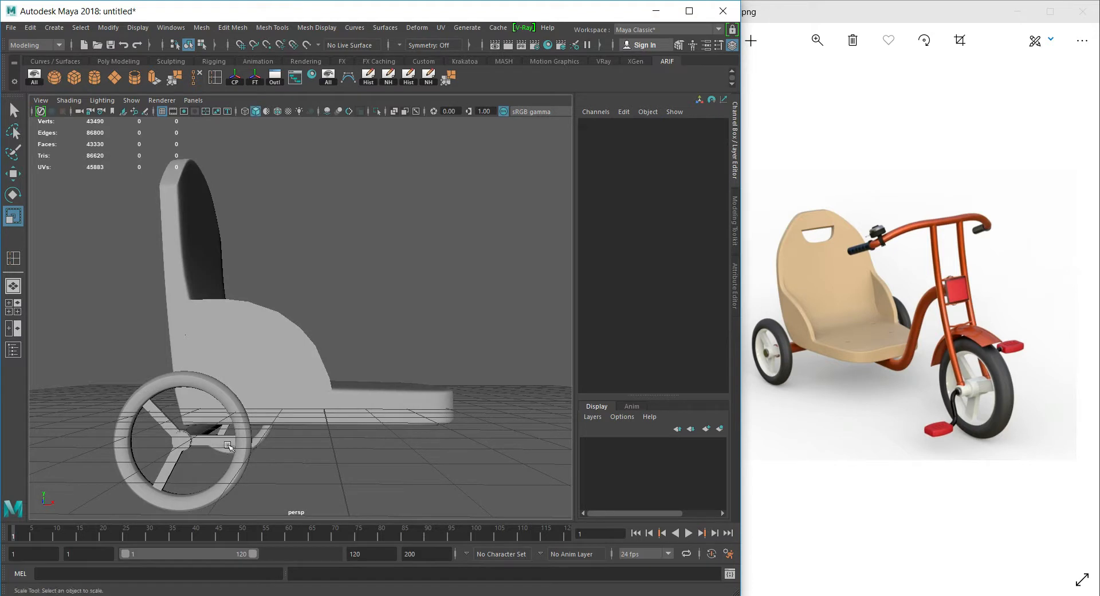
left_click(228, 445)
key("f")
scroll(260, 397, "down", 4)
left_click_drag(251, 403, 193, 406, "alt")
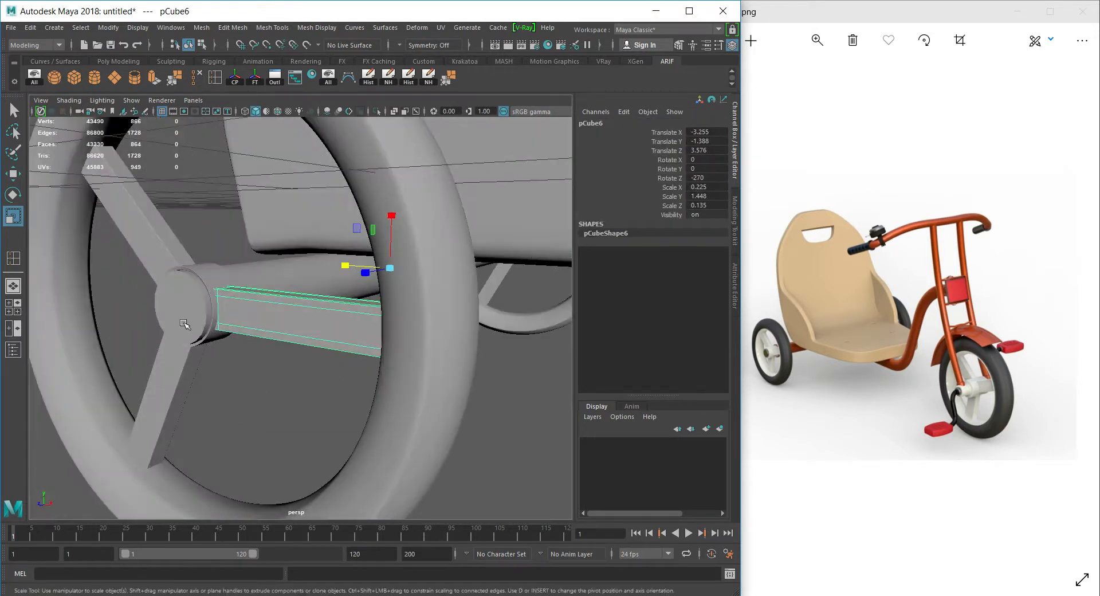
left_click(183, 323)
left_click(214, 335)
left_click(160, 232, "shift")
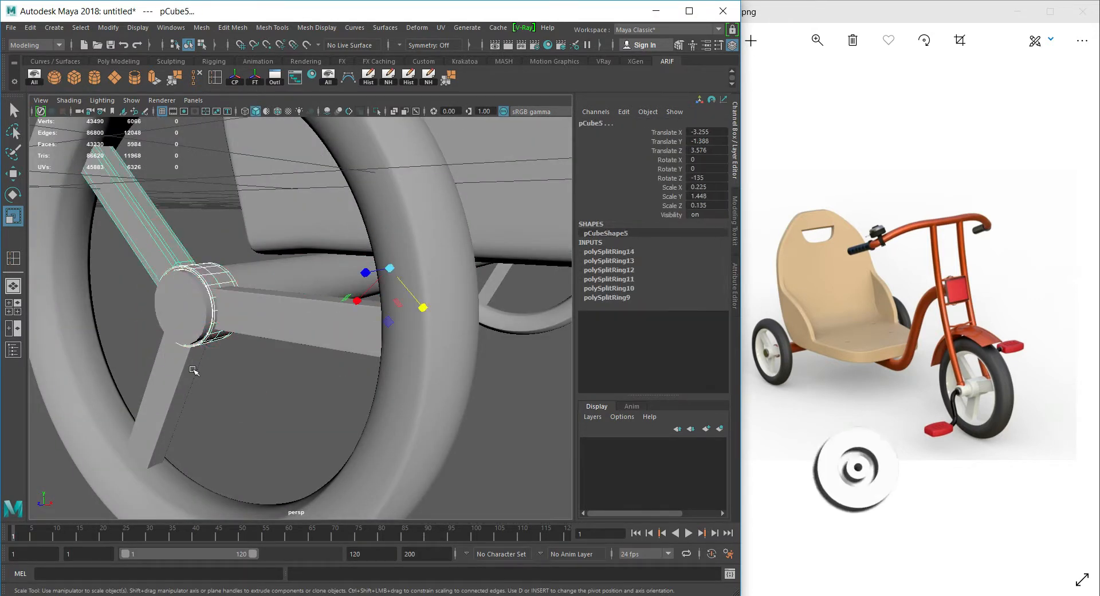
left_click(185, 371, "shift")
left_click(268, 333, "shift")
key("w")
key("f")
left_click(408, 430, "shift")
Duplicate the selected wheel parts and move the copy forward along X to about 0.673.
scroll(408, 430, "down", 3)
scroll(408, 431, "down", 5)
mouse_move(375, 320)
left_mouse_down("alt")
mouse_move(363, 351)
mouse_move(445, 335)
mouse_move(562, 338)
left_mouse_up("alt")
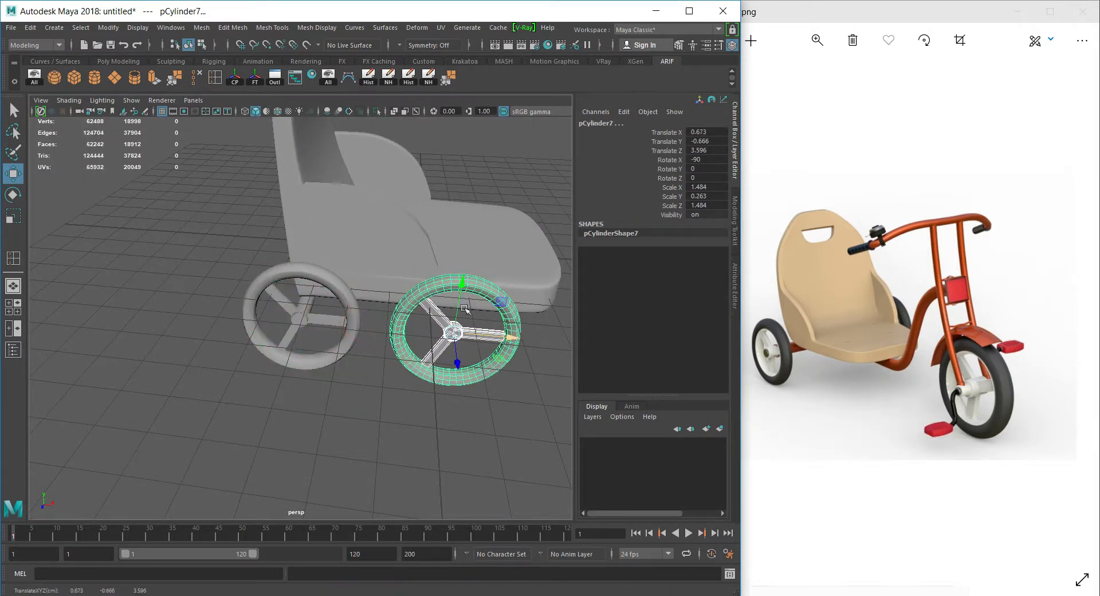
key("f")
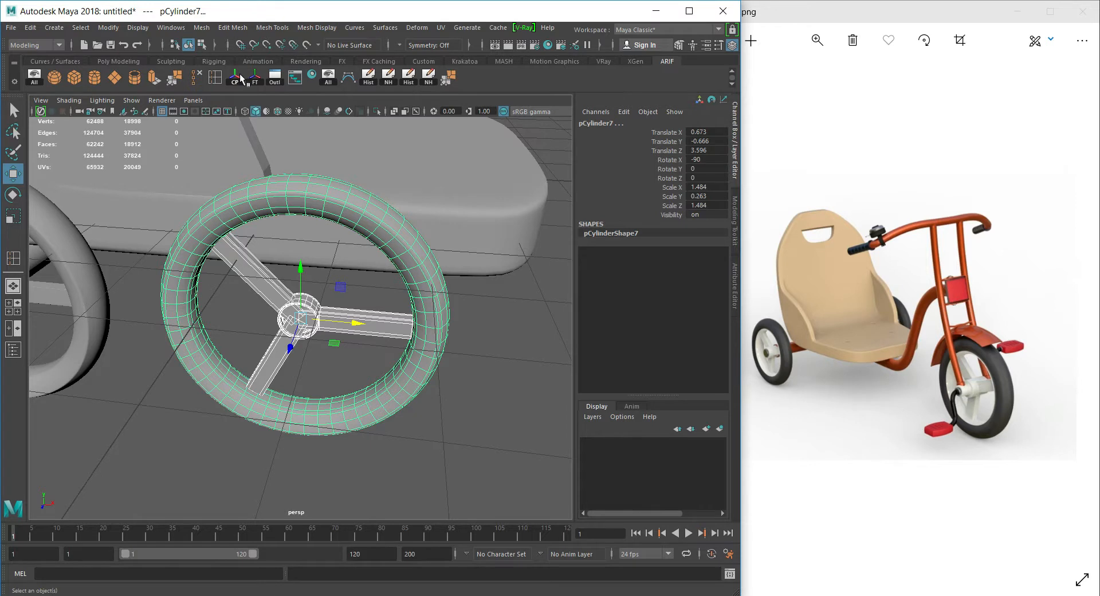
Group the copied wheel parts, centre the group's pivot and scale it uniformly to about 1.276.
key("ctrl+g")
key("r")
left_click_drag(296, 319, 338, 324)
key("w")
scroll(337, 388, "down", 5)
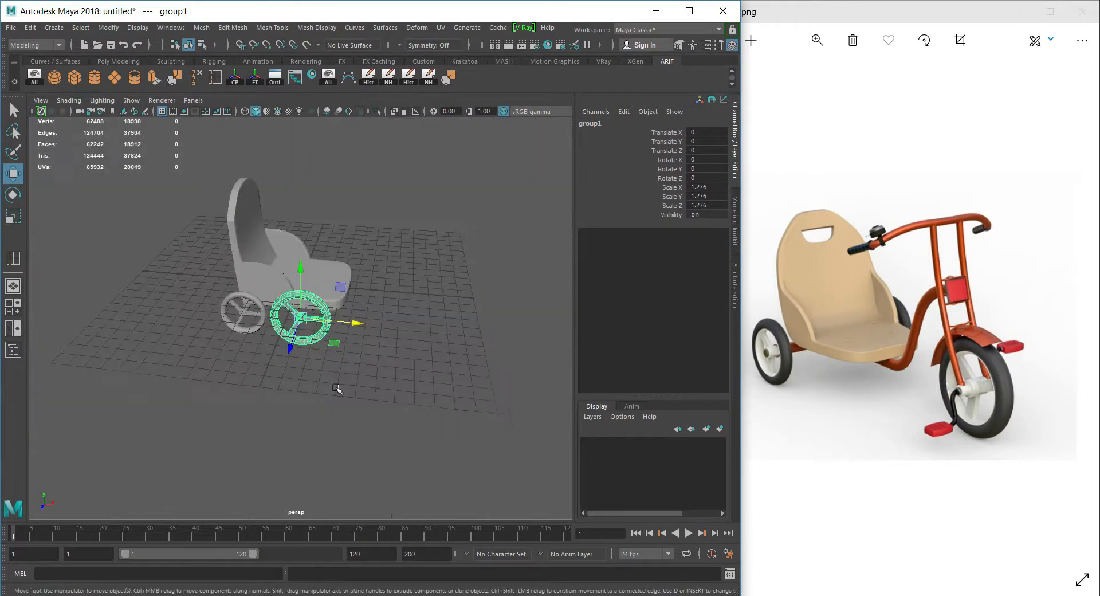
Move the enlarged wheel group along Z to about -4.112, onto the tricycle's centre line.
key("space")
key("space")
scroll(312, 383, "down", 2)
left_click_drag(231, 310, 302, 307)
key("space")
key("space")
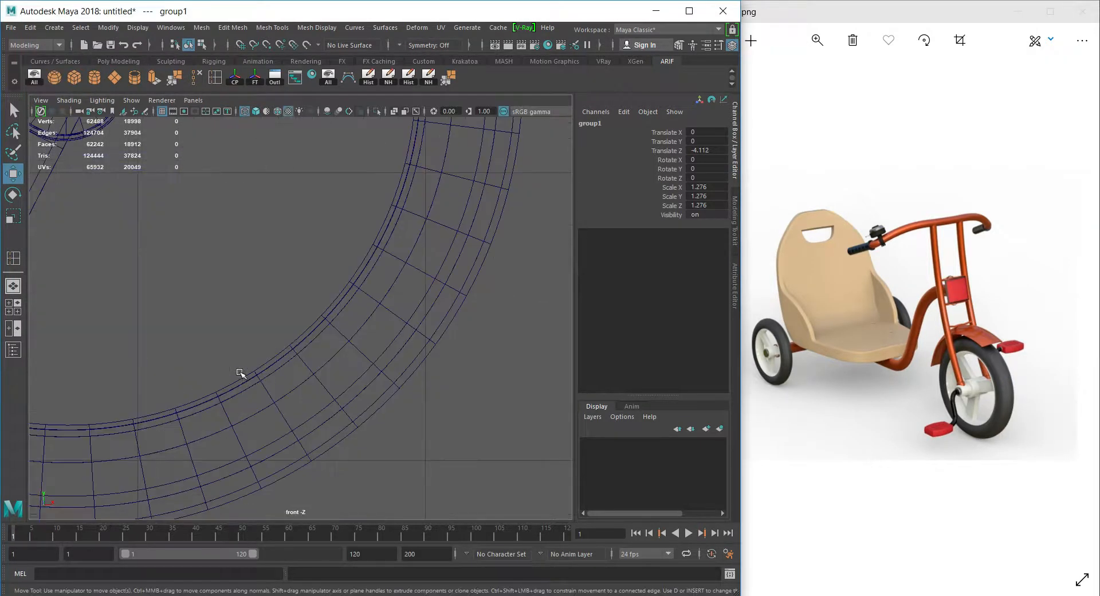
Move the wheel group forward along X in the front view to place it ahead of the seat as the front wheel.
scroll(238, 371, "down", 8)
left_click_drag(406, 303, 529, 293)
key("space")
key("space")
left_click(408, 235)
left_click_drag(405, 312, 203, 196, "alt")
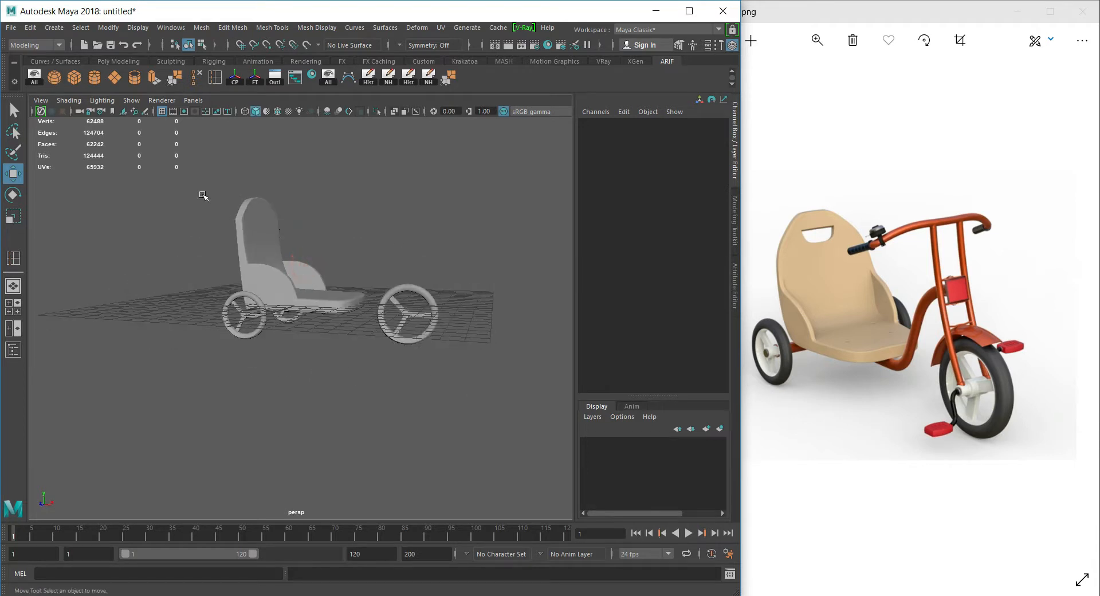